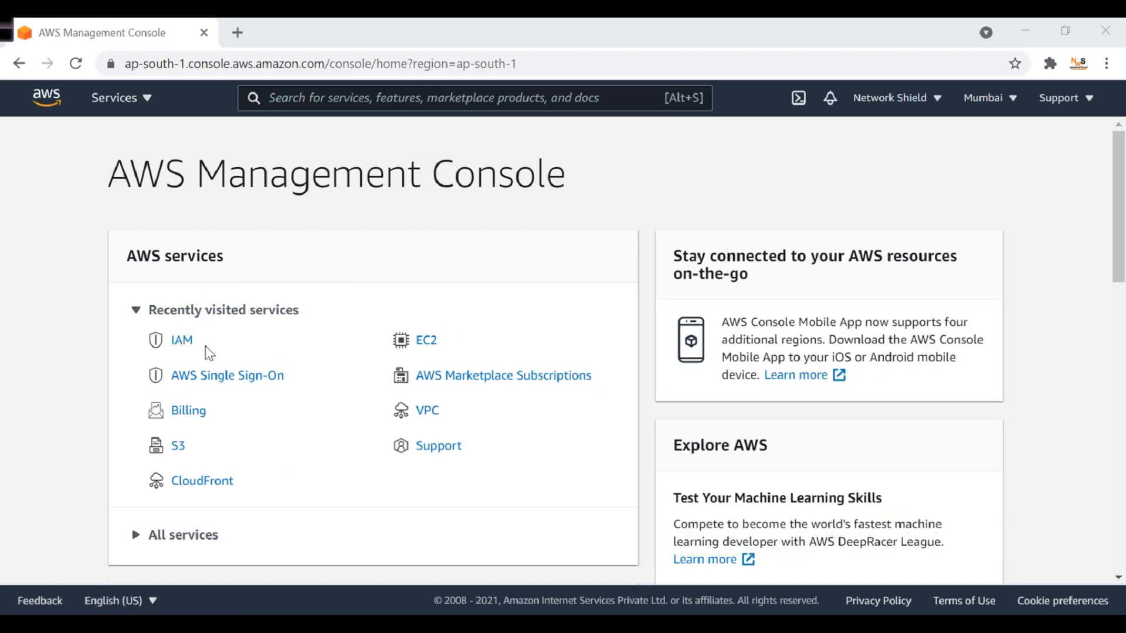
Search the console services for IAM and open the IAM dashboard
{"action": "left_click", "coordinate": [364, 109]}
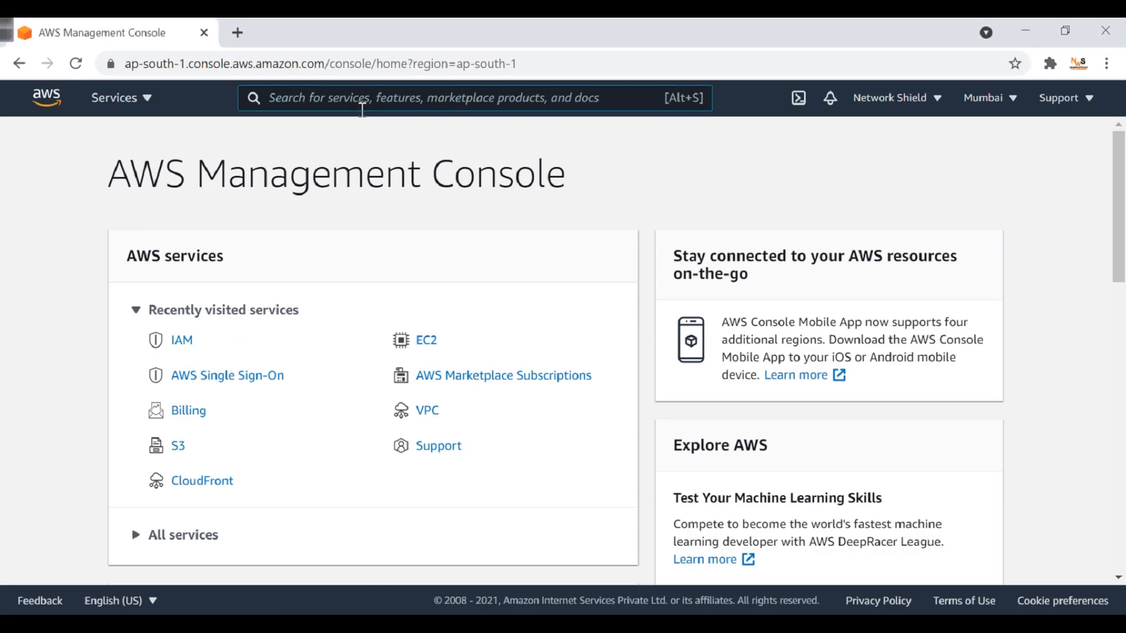
{"action": "type", "text": "IAM"}
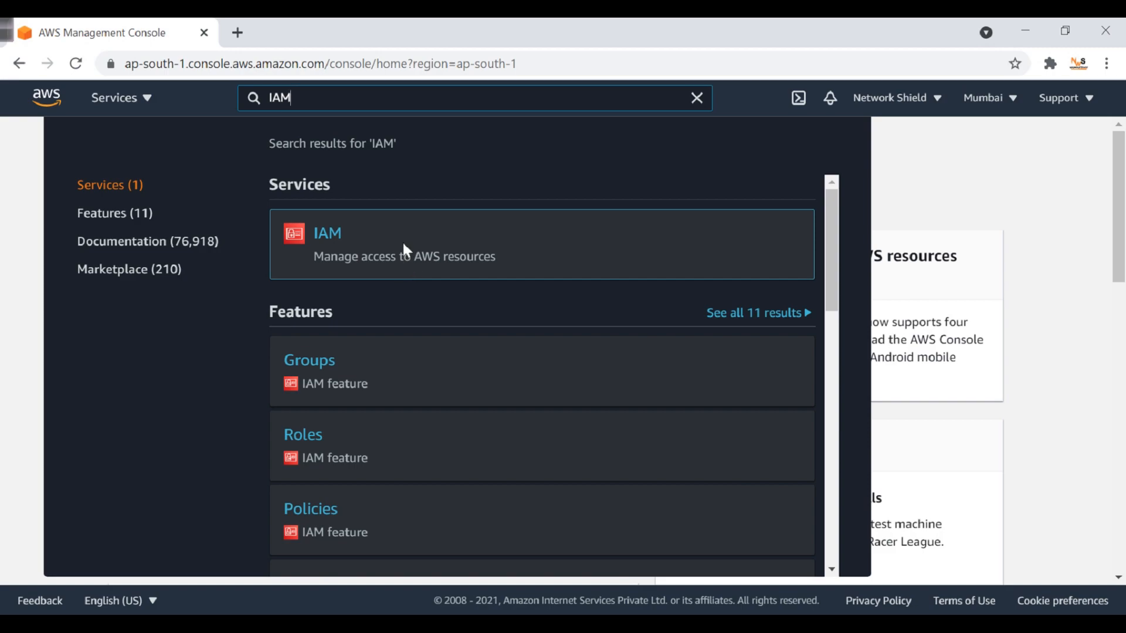
{"action": "left_click", "coordinate": [327, 235]}
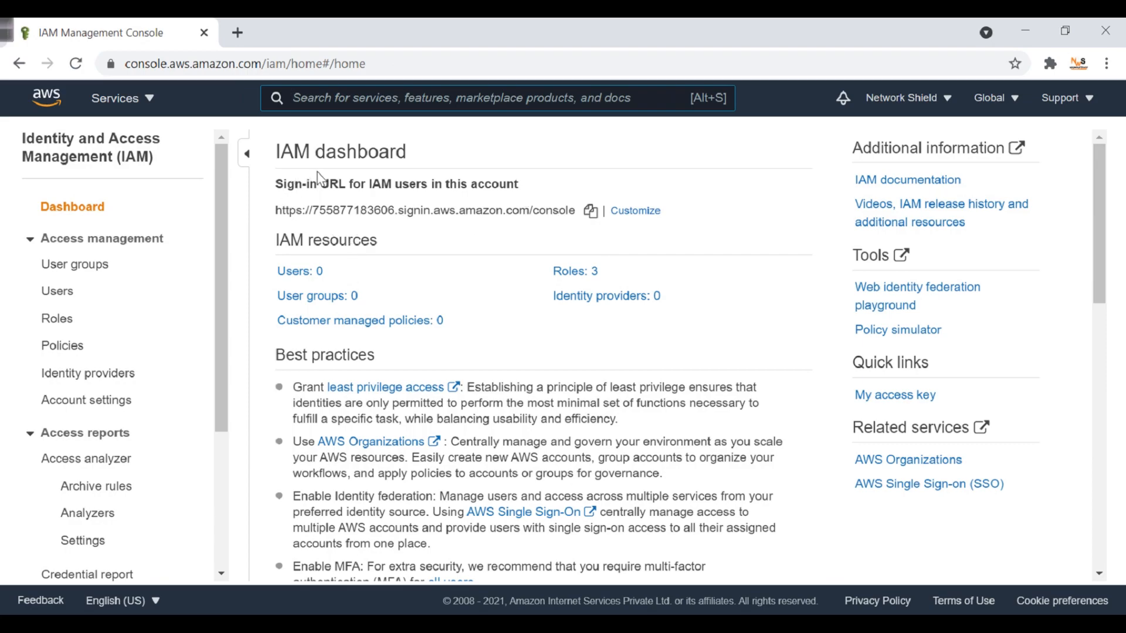
Inspect the IAM users sign-in URL and the full page address by selecting them
{"action": "triple_click", "coordinate": [293, 216]}
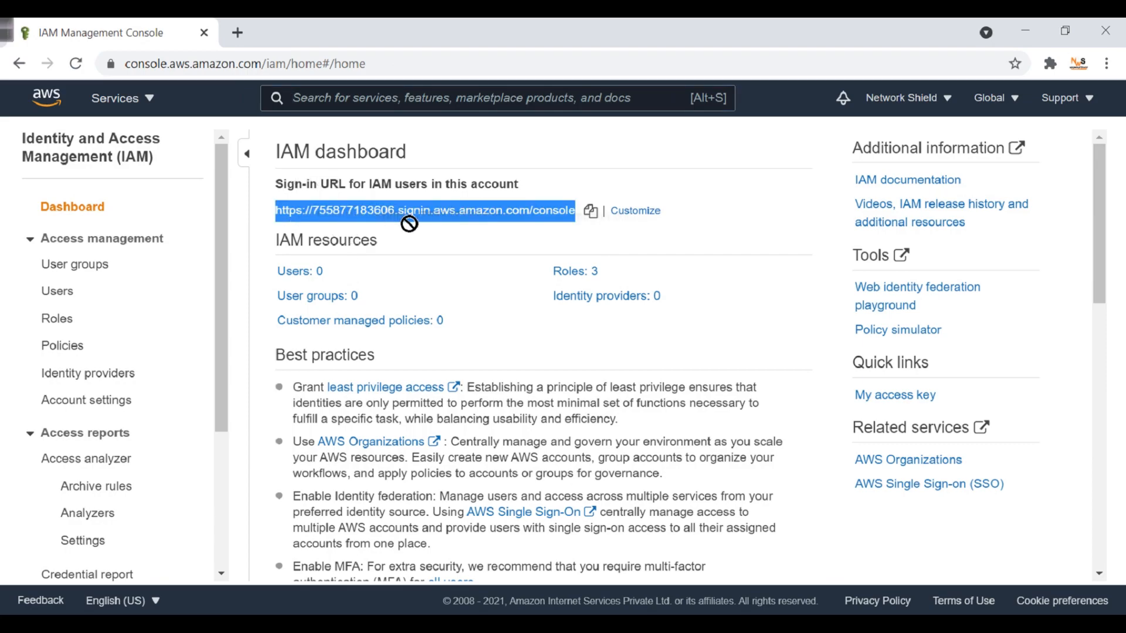
{"action": "left_click", "coordinate": [487, 238]}
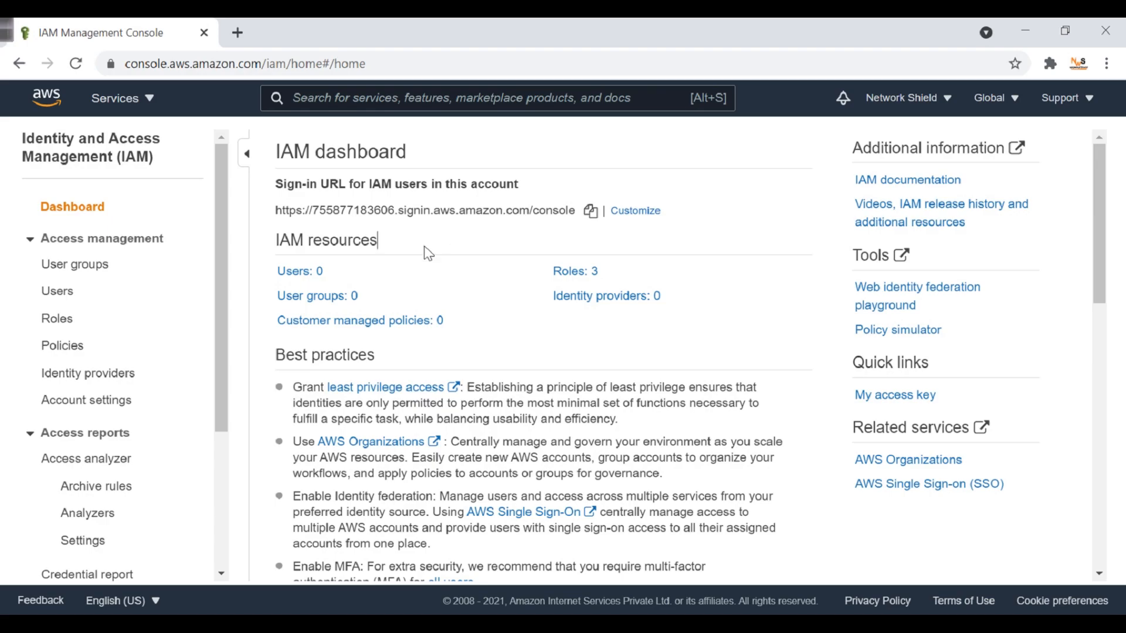
{"action": "triple_click", "coordinate": [279, 215]}
{"action": "left_click", "coordinate": [478, 256]}
{"action": "left_click", "coordinate": [151, 65]}
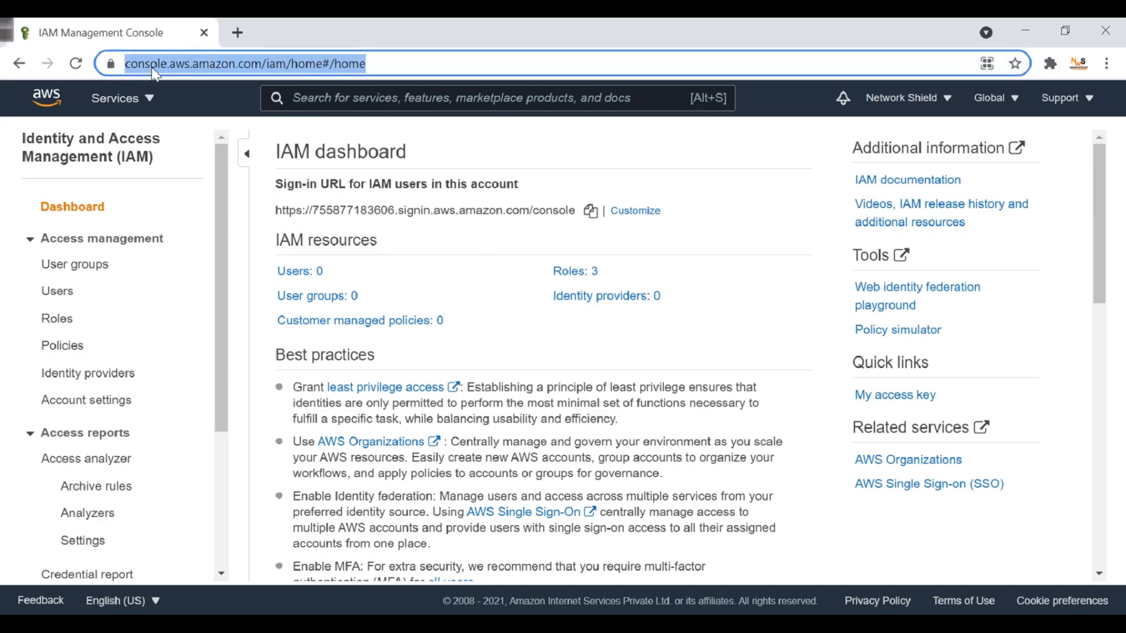
{"action": "left_click", "coordinate": [266, 73]}
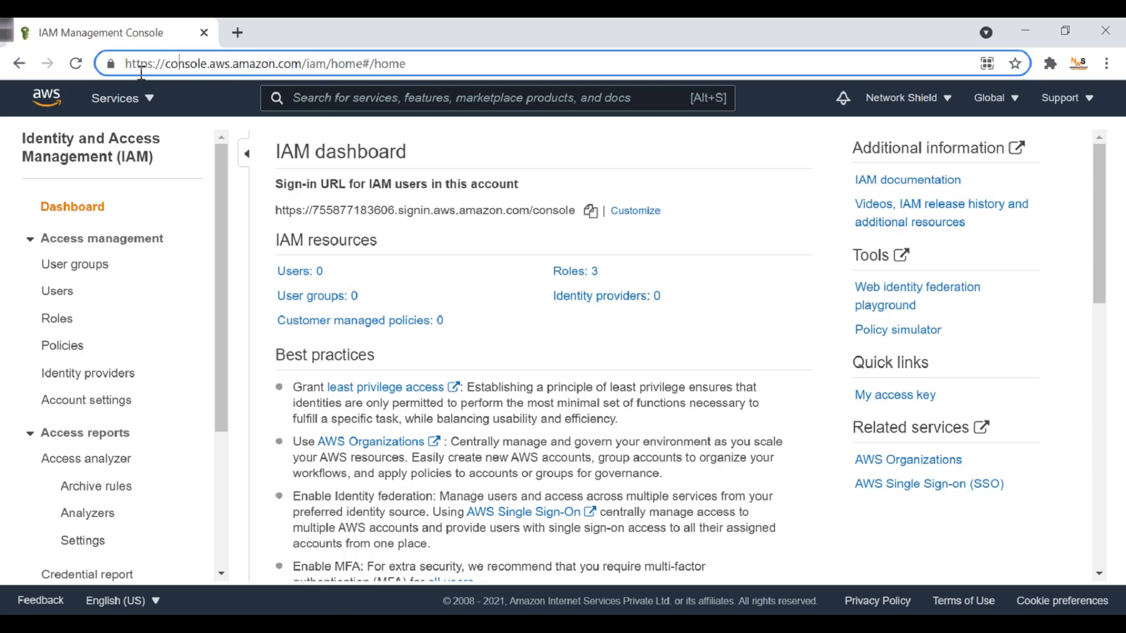
{"action": "left_click_drag", "start_coordinate": [125, 63], "coordinate": [411, 65]}
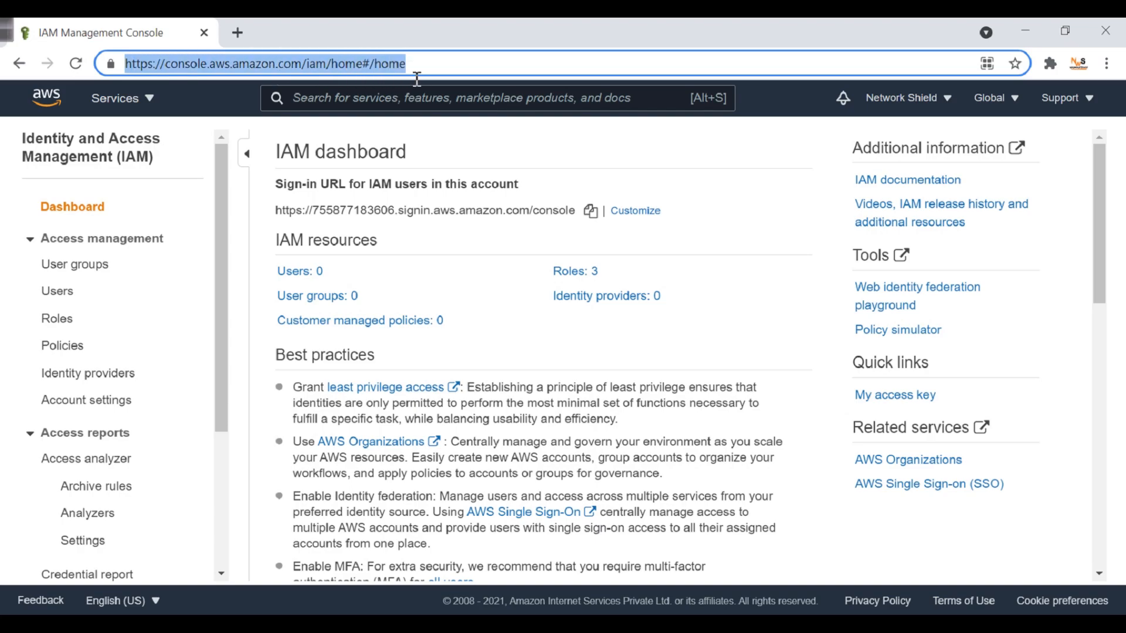
{"action": "left_click", "coordinate": [602, 149]}
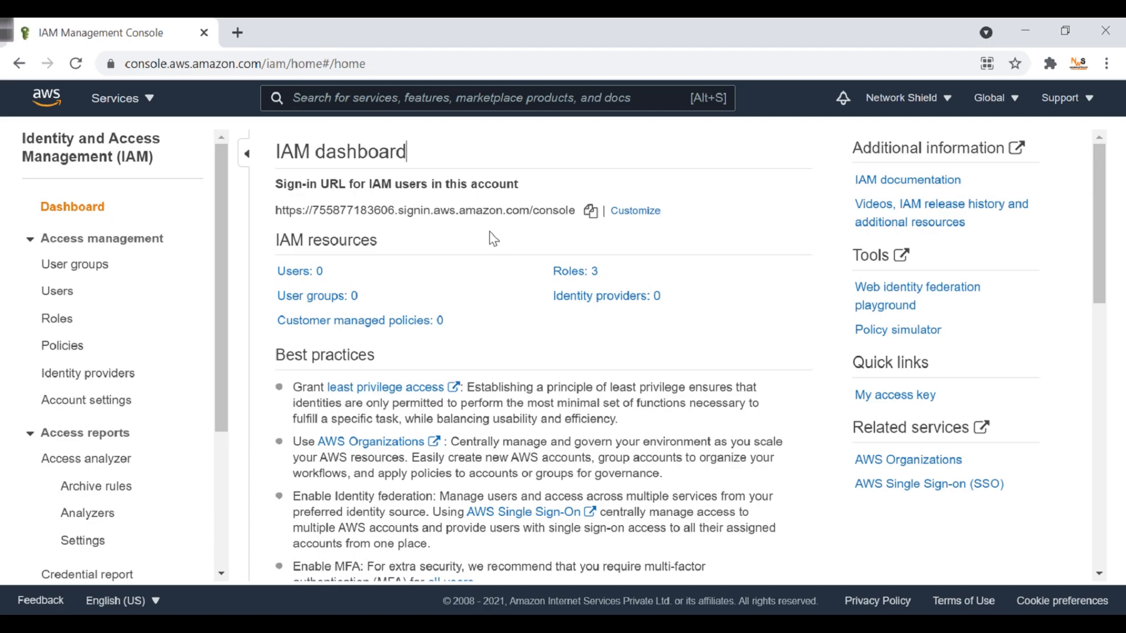
Copy the IAM users sign-in URL and open a new browser tab
{"action": "left_click", "coordinate": [189, 65]}
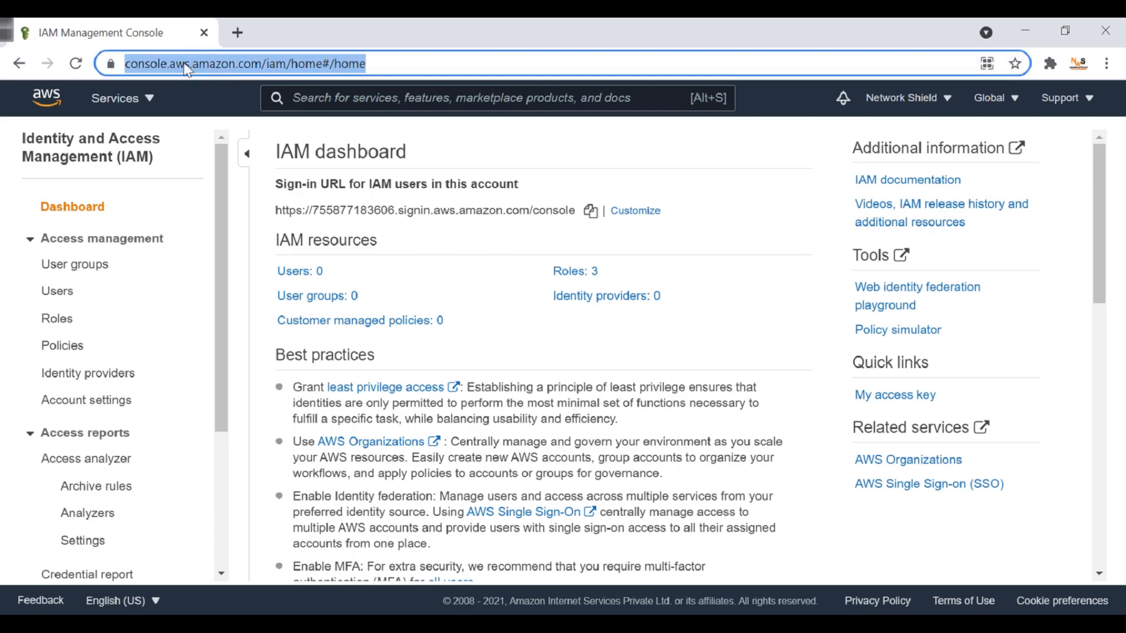
{"action": "left_click", "coordinate": [144, 62]}
{"action": "triple_click", "coordinate": [137, 70]}
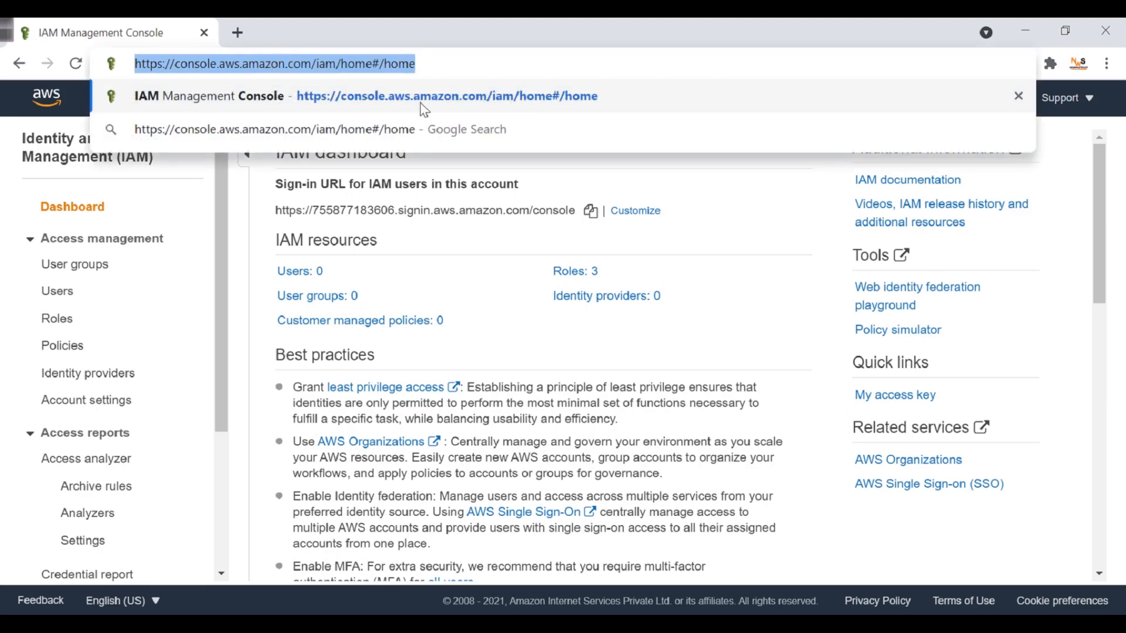
{"action": "left_click", "coordinate": [405, 243]}
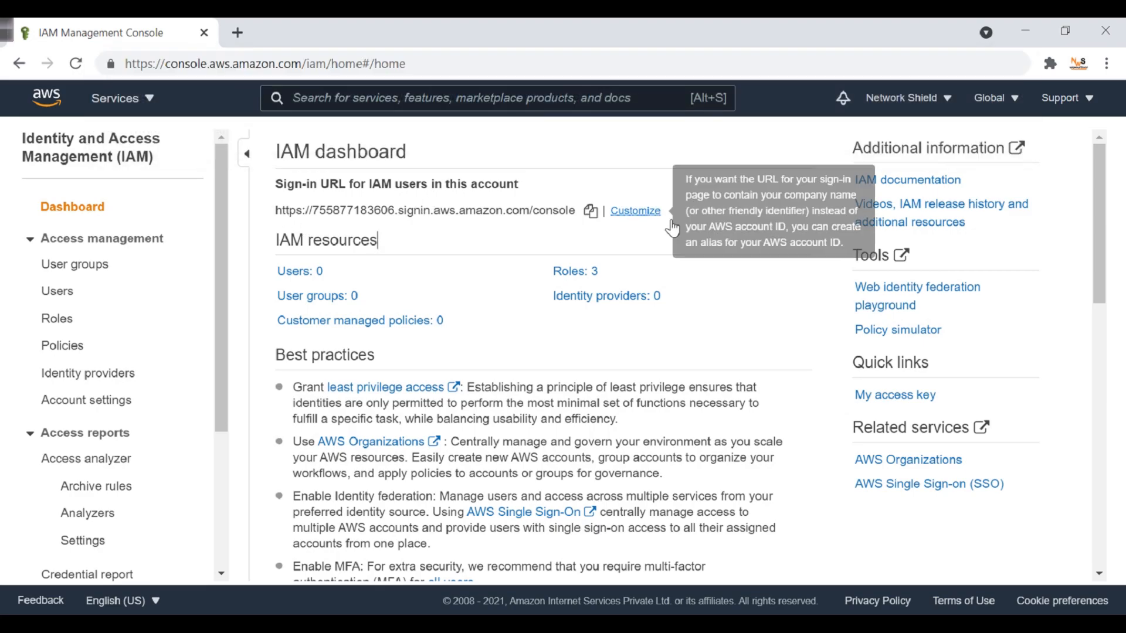
{"action": "left_click", "coordinate": [591, 212]}
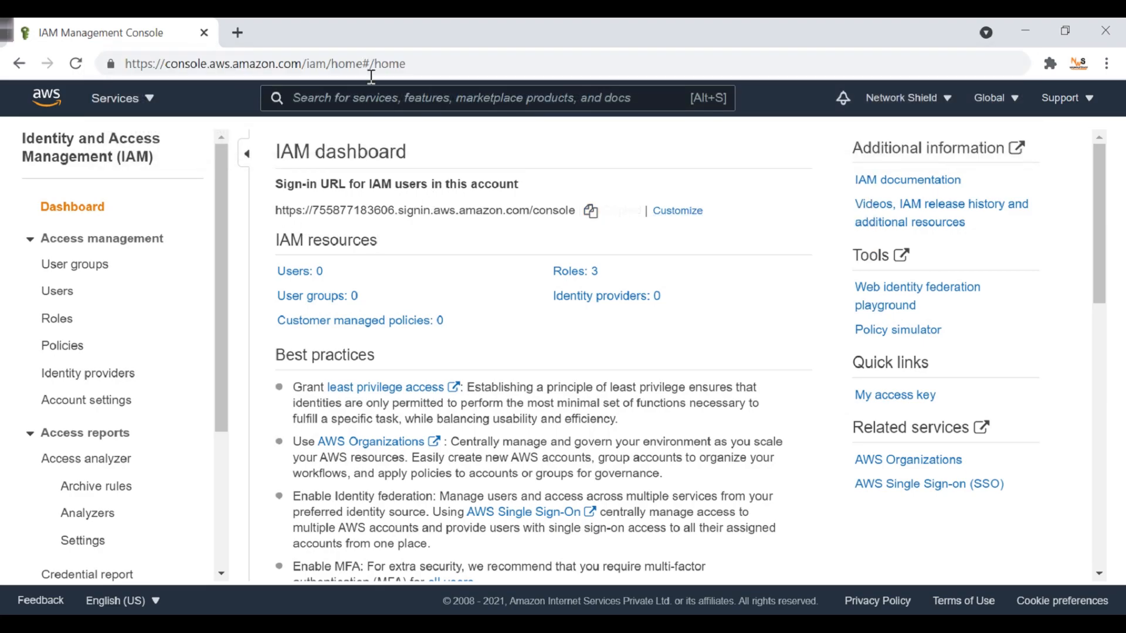
{"action": "key", "text": "ctrl+t"}
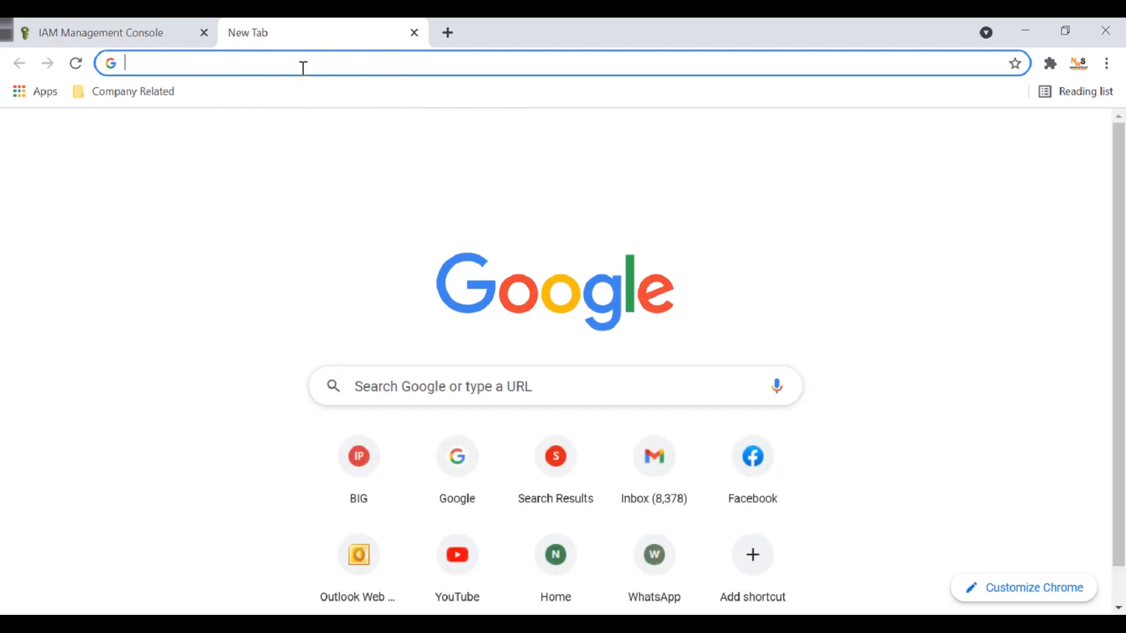
Load the copied sign-in URL in the new tab to reach the AWS Sign-In page
{"action": "key", "text": "ctrl+v"}
{"action": "key", "text": "Return"}
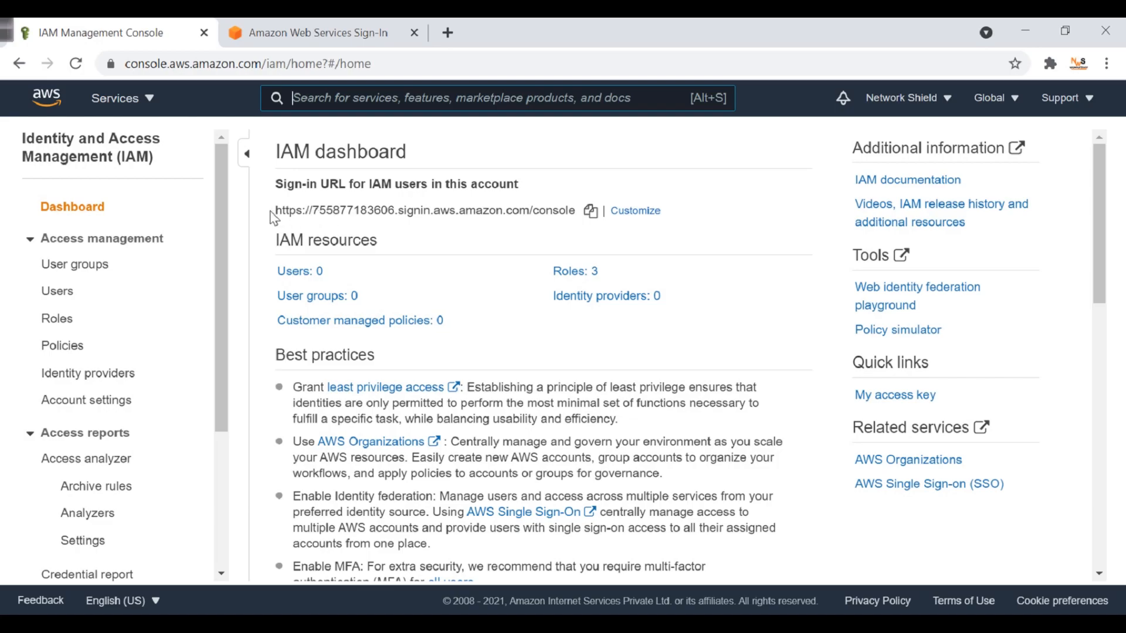
Search for sso and open the AWS Single Sign-On service page
{"action": "left_click_drag", "start_coordinate": [274, 211], "coordinate": [588, 223]}
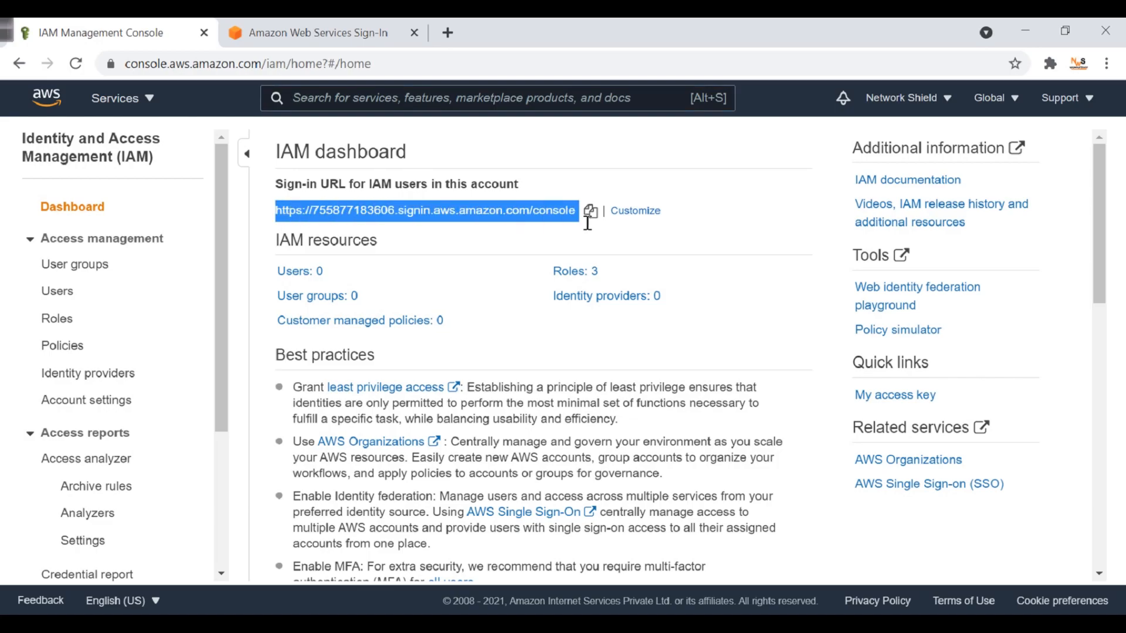
{"action": "left_click", "coordinate": [469, 245]}
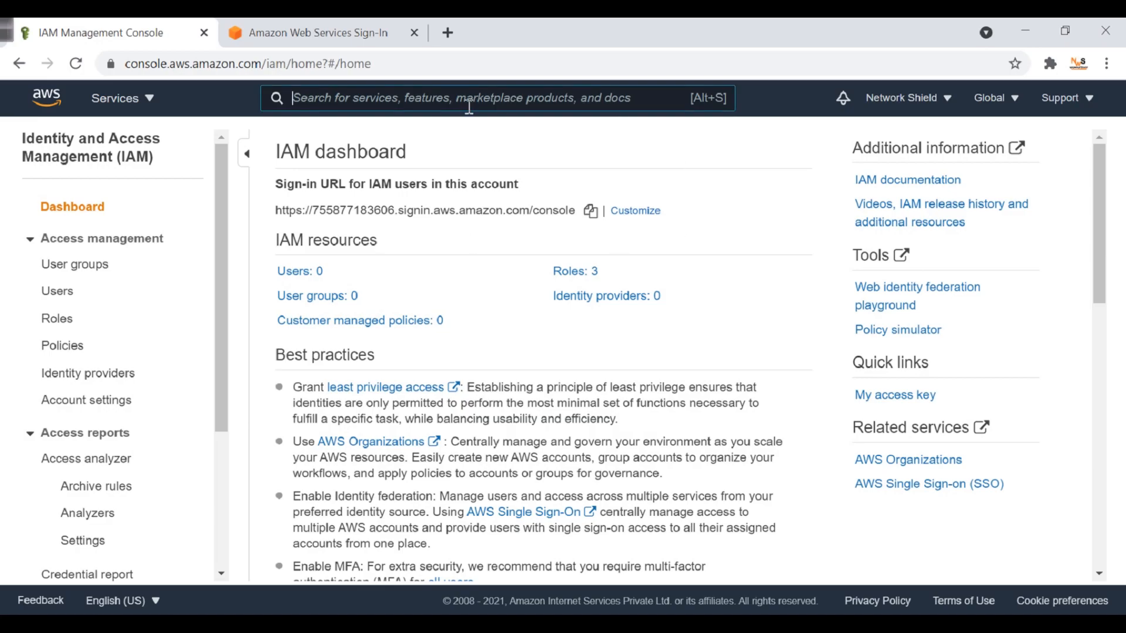
{"action": "type", "text": "sso"}
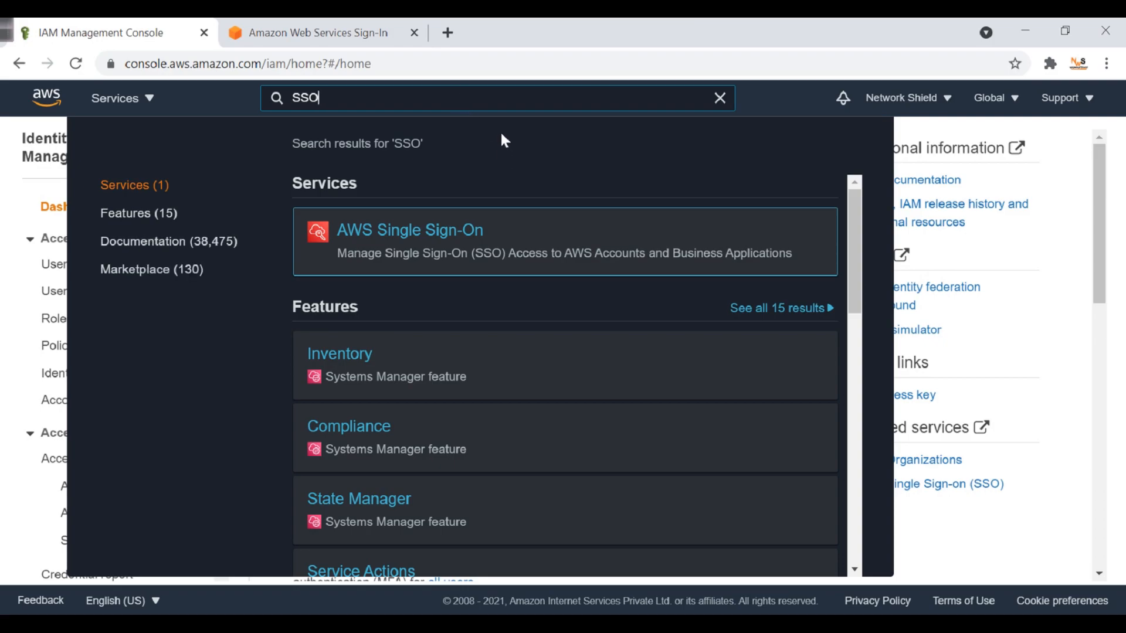
{"action": "left_click", "coordinate": [414, 239]}
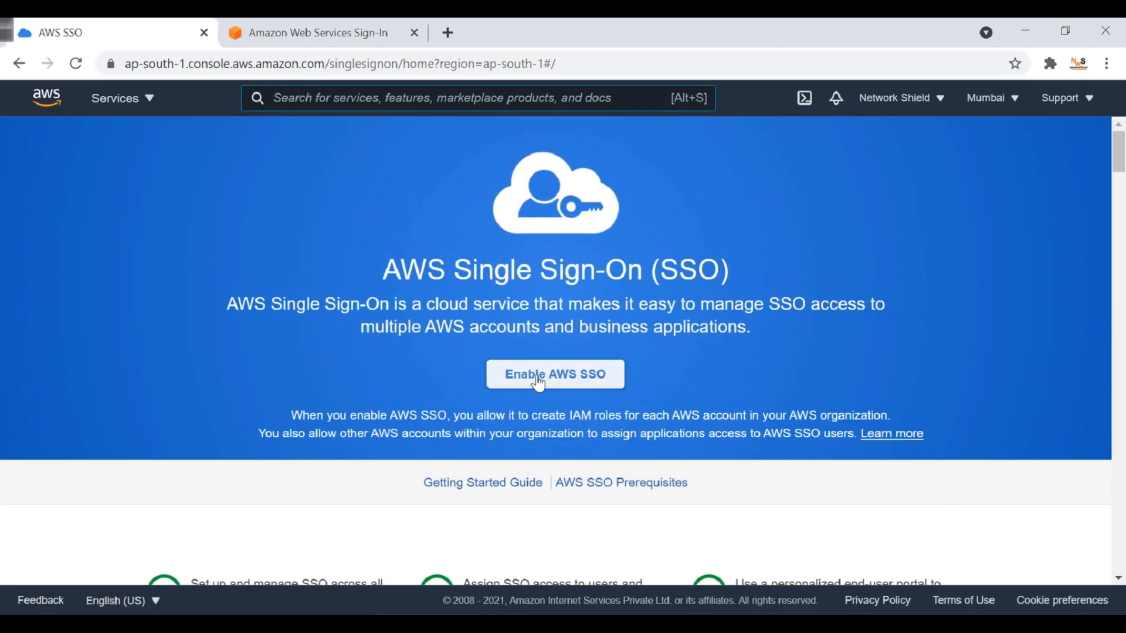
Enable AWS SSO for the account and review the confirmation
{"action": "left_click", "coordinate": [548, 376]}
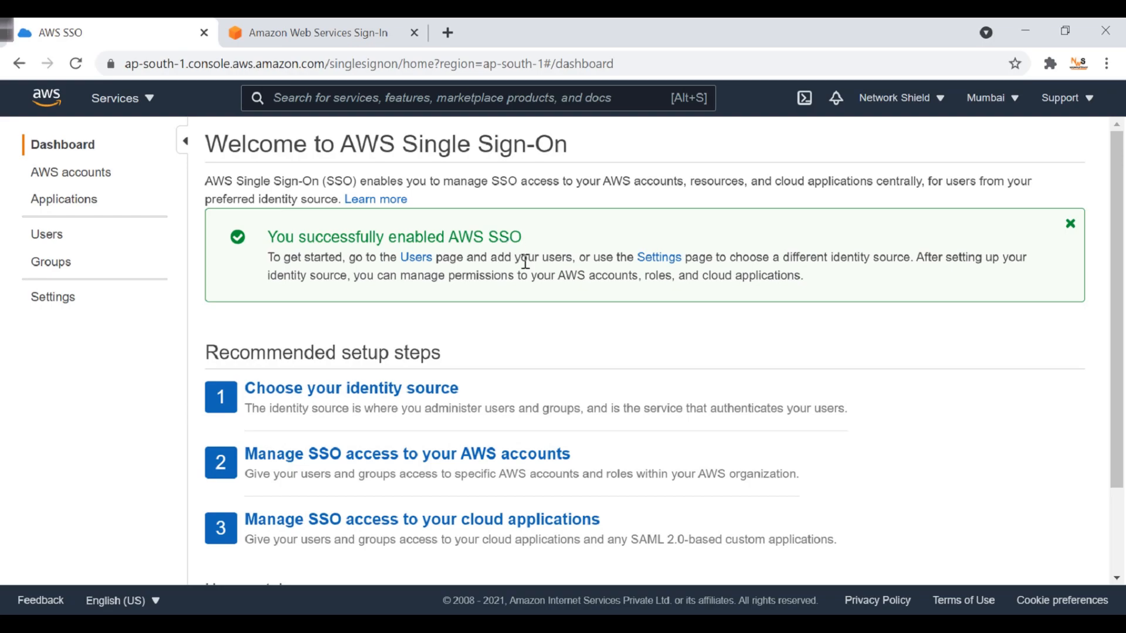
{"action": "left_click_drag", "start_coordinate": [263, 237], "coordinate": [524, 237]}
{"action": "left_click", "coordinate": [560, 327]}
Check the Sign-In tab, return to the SSO dashboard, and search for IAM
{"action": "left_click", "coordinate": [314, 30]}
{"action": "left_click", "coordinate": [206, 23]}
{"action": "scroll", "coordinate": [47, 151], "scroll_direction": "down", "scroll_amount": 2}
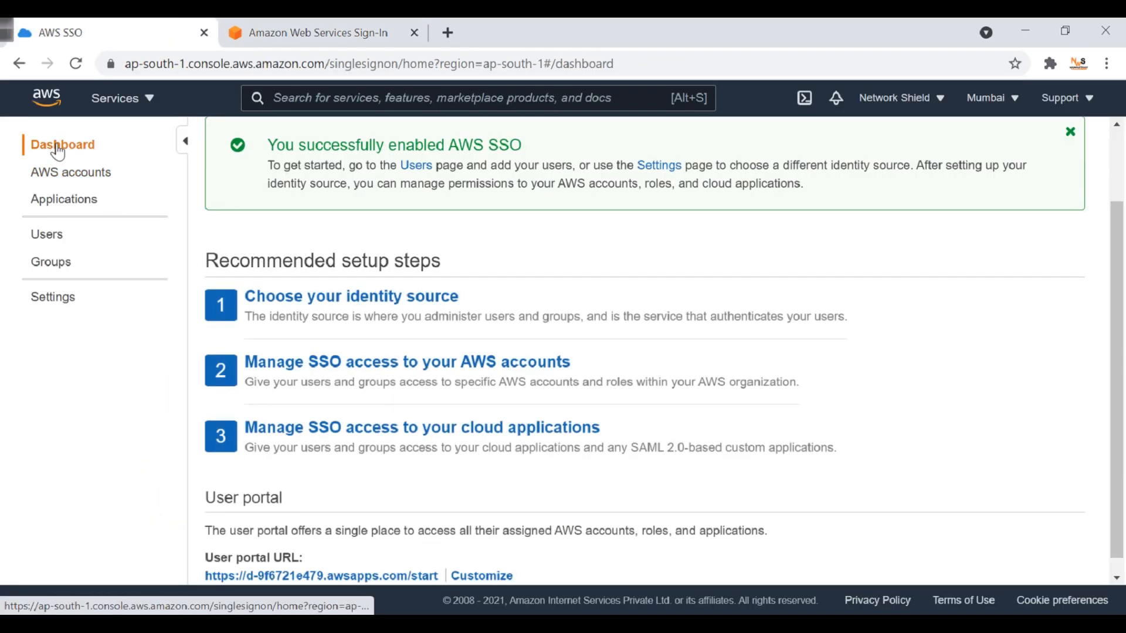
{"action": "scroll", "coordinate": [327, 233], "scroll_direction": "up", "scroll_amount": 2}
{"action": "left_click", "coordinate": [382, 109]}
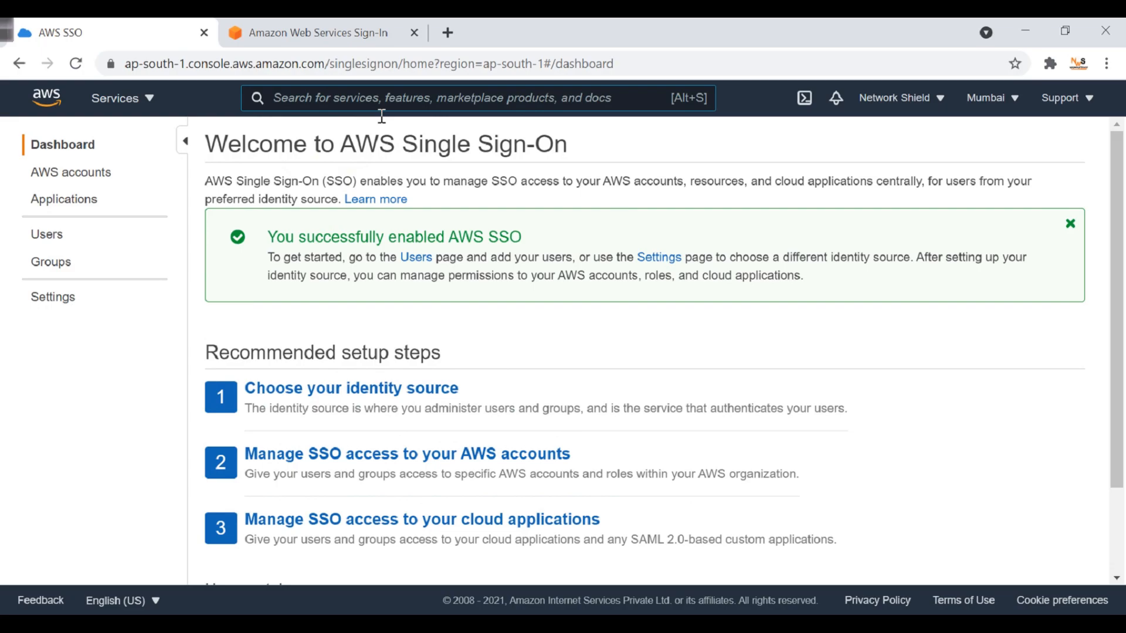
{"action": "type", "text": "IAM"}
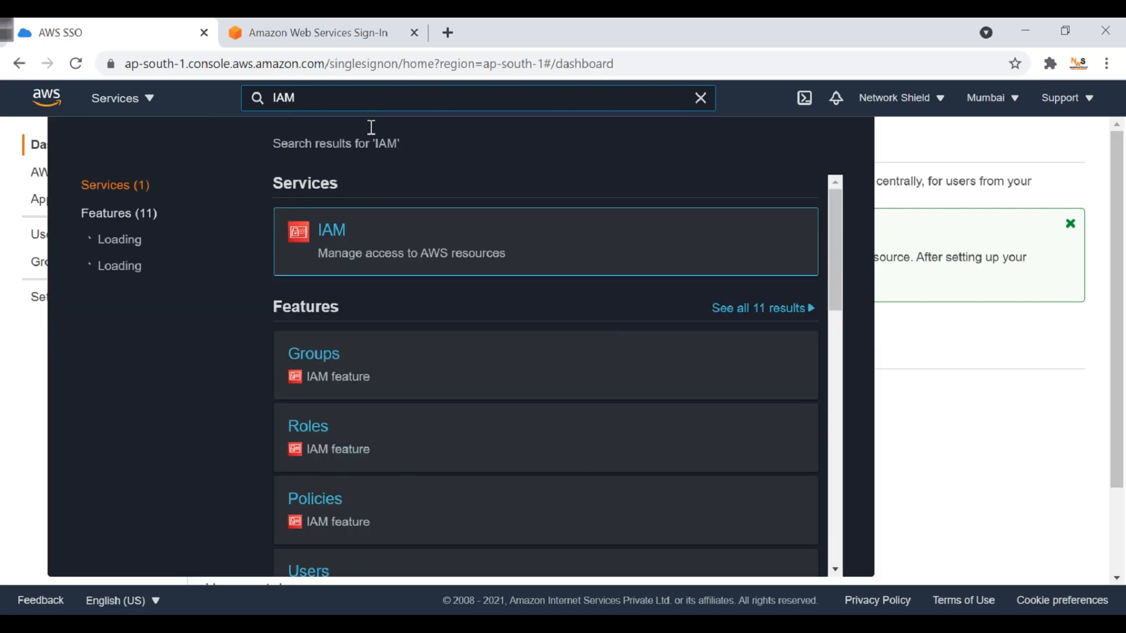
Open IAM, expand its navigation sidebar, and review the root access keys security alerts
{"action": "left_click", "coordinate": [332, 242]}
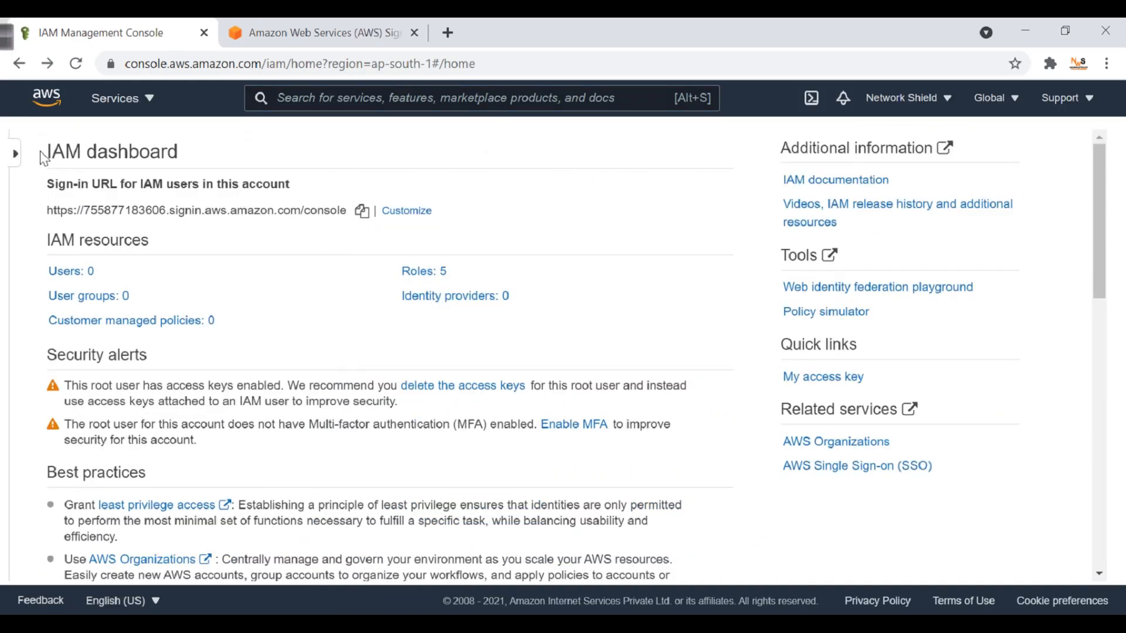
{"action": "left_click", "coordinate": [15, 154]}
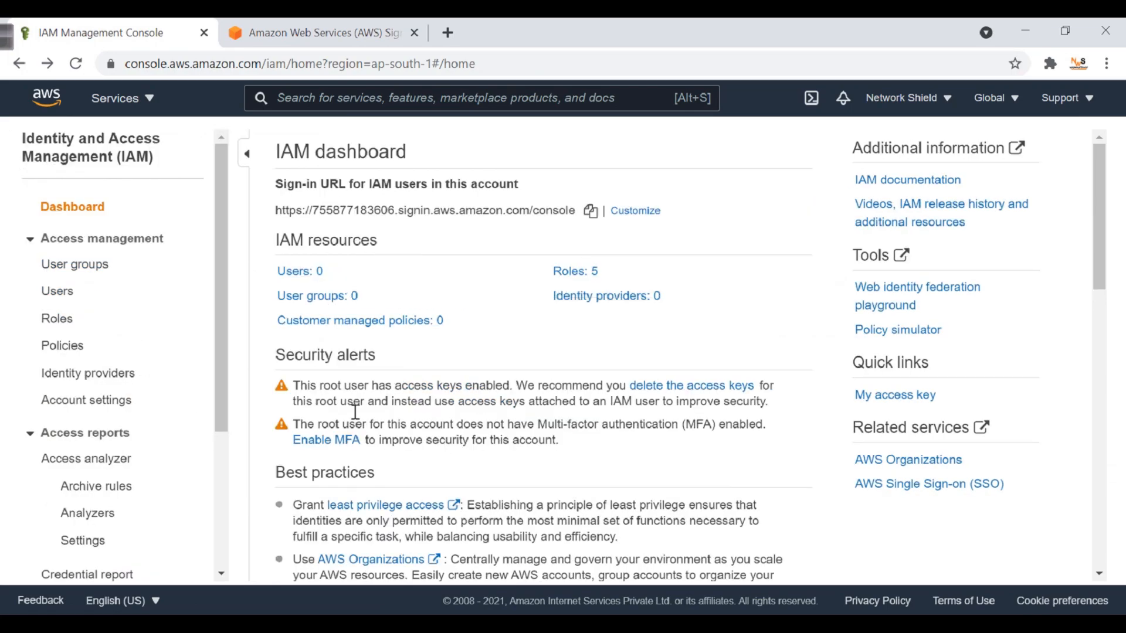
{"action": "left_click_drag", "start_coordinate": [308, 387], "coordinate": [537, 409]}
{"action": "left_click_drag", "start_coordinate": [602, 401], "coordinate": [766, 389]}
{"action": "left_click", "coordinate": [796, 424]}
Start root-user MFA activation and pick Virtual MFA device as the device type
{"action": "left_click", "coordinate": [346, 441]}
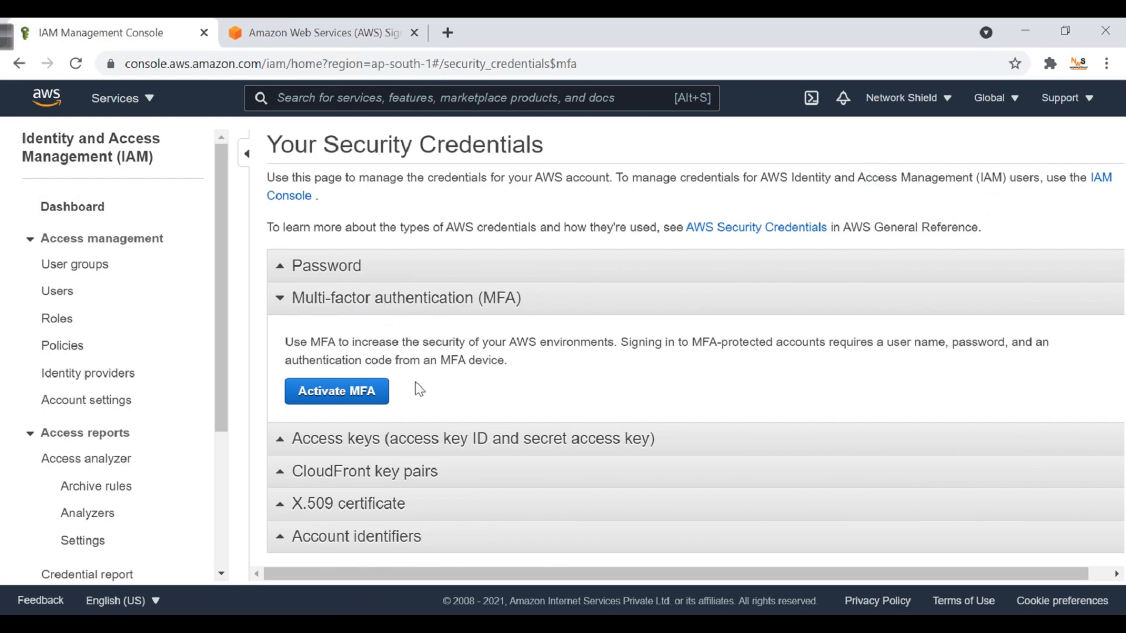
{"action": "left_click", "coordinate": [367, 392]}
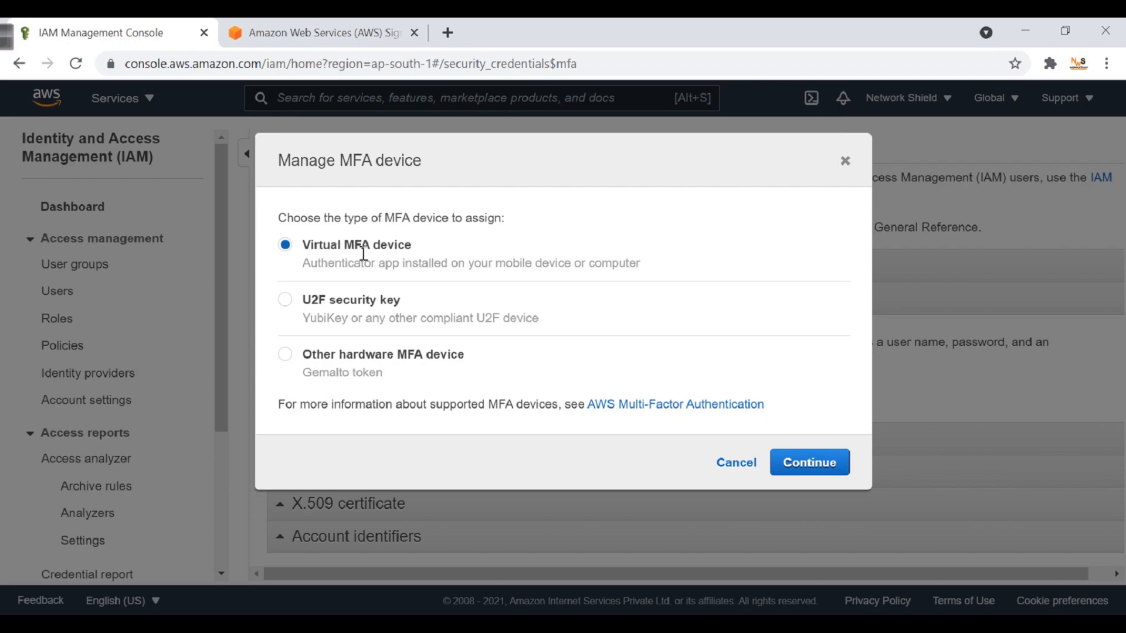
{"action": "left_click_drag", "start_coordinate": [355, 245], "coordinate": [436, 244]}
{"action": "left_click_drag", "start_coordinate": [336, 300], "coordinate": [425, 300]}
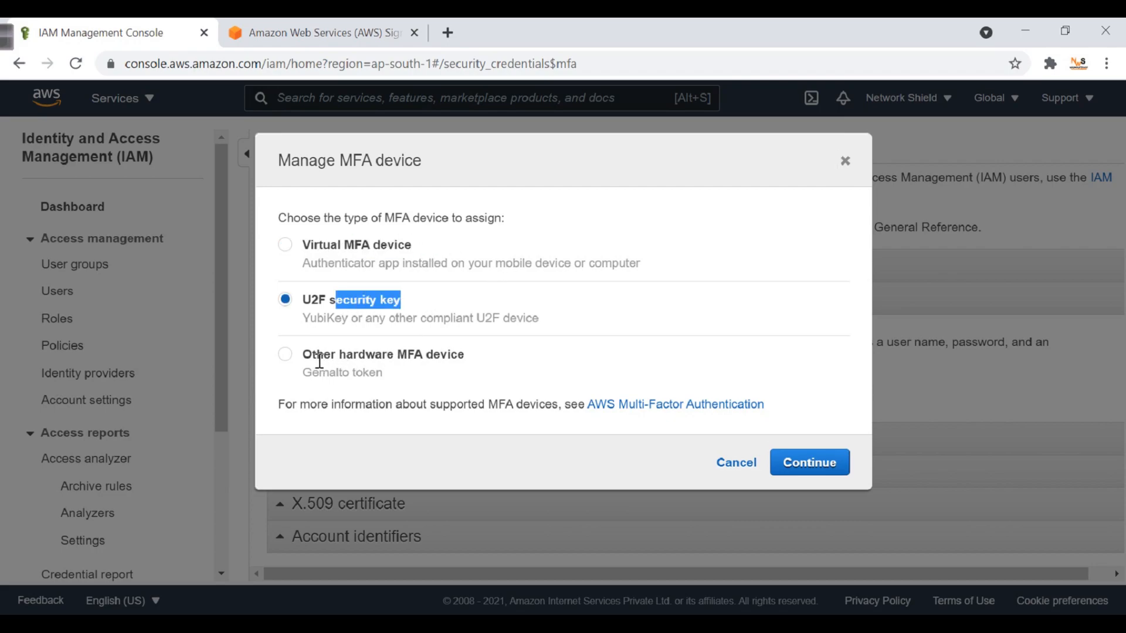
{"action": "left_click_drag", "start_coordinate": [341, 357], "coordinate": [466, 365]}
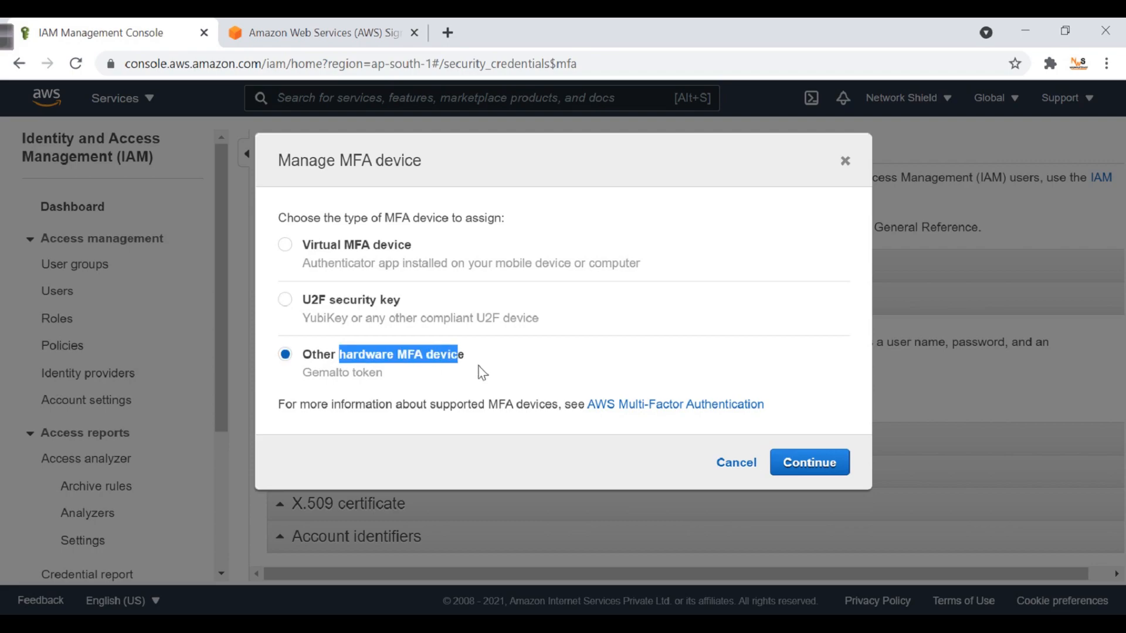
{"action": "left_click", "coordinate": [287, 252]}
{"action": "left_click", "coordinate": [286, 252]}
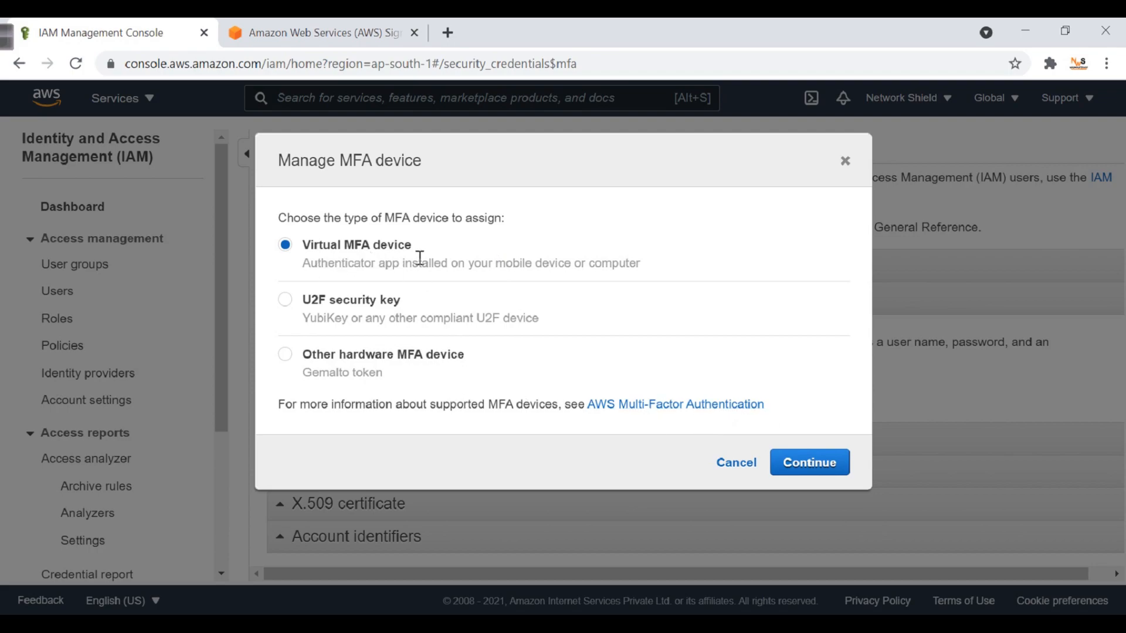
Continue to virtual MFA setup and display the QR code for the authenticator app
{"action": "left_click", "coordinate": [801, 463]}
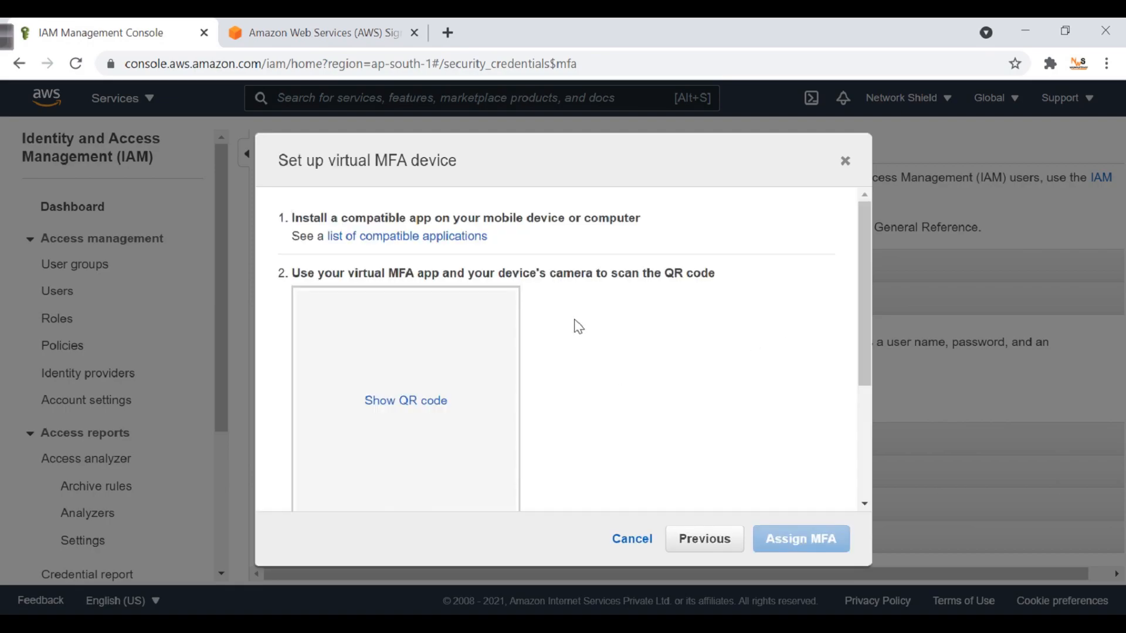
{"action": "left_click_drag", "start_coordinate": [303, 218], "coordinate": [652, 226]}
{"action": "left_click", "coordinate": [639, 235]}
{"action": "scroll", "coordinate": [704, 296], "scroll_direction": "down", "scroll_amount": 2}
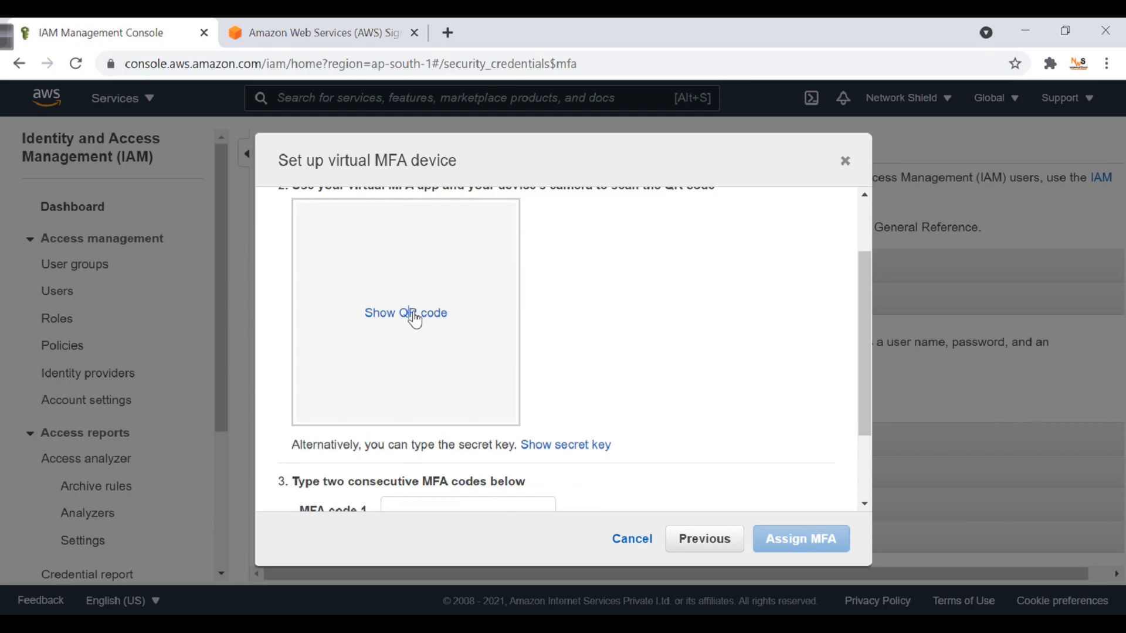
{"action": "left_click", "coordinate": [412, 317]}
{"action": "scroll", "coordinate": [607, 330], "scroll_direction": "down", "scroll_amount": 1}
{"action": "scroll", "coordinate": [607, 328], "scroll_direction": "down", "scroll_amount": 1}
{"action": "scroll", "coordinate": [607, 329], "scroll_direction": "up", "scroll_amount": 4}
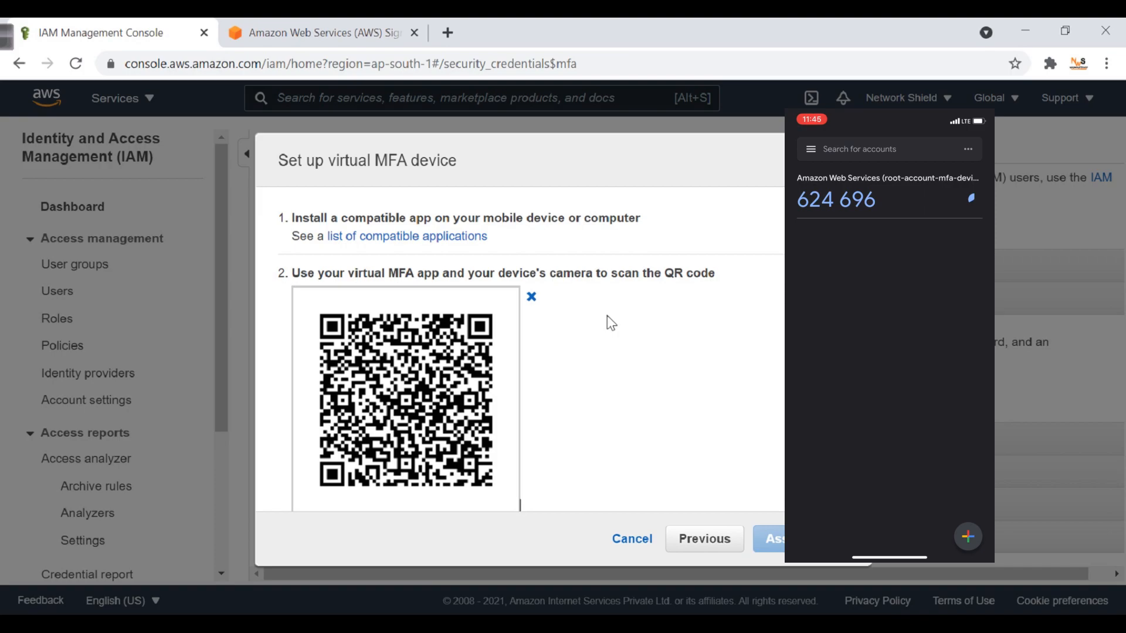
Reveal the MFA secret key in the virtual device setup
{"action": "scroll", "coordinate": [558, 403], "scroll_direction": "down", "scroll_amount": 3}
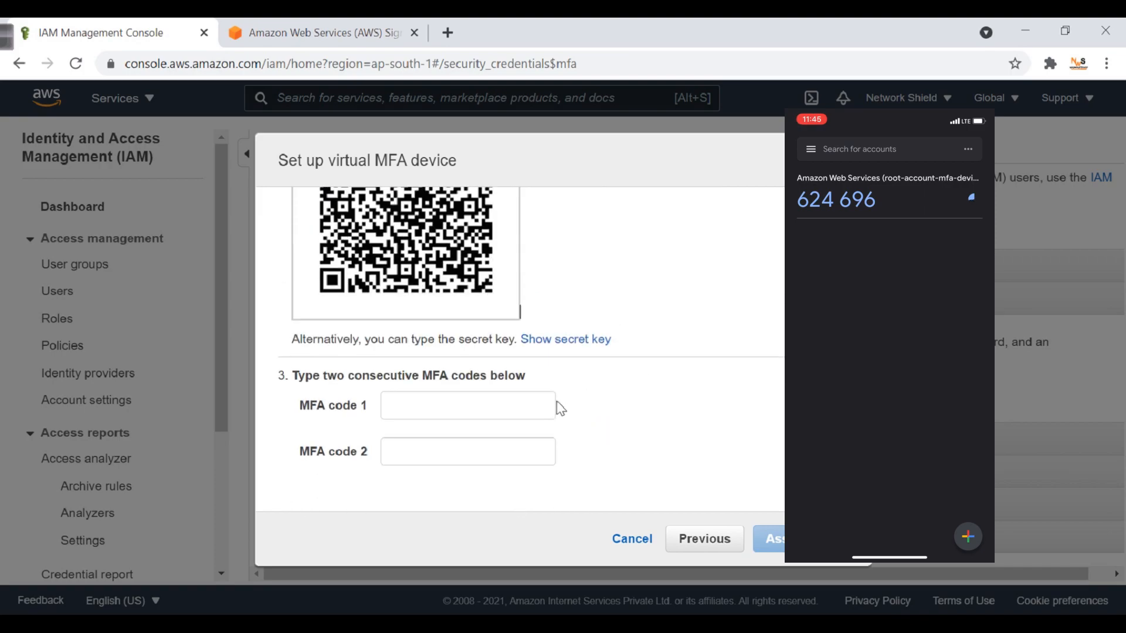
{"action": "scroll", "coordinate": [581, 358], "scroll_direction": "up", "scroll_amount": 3}
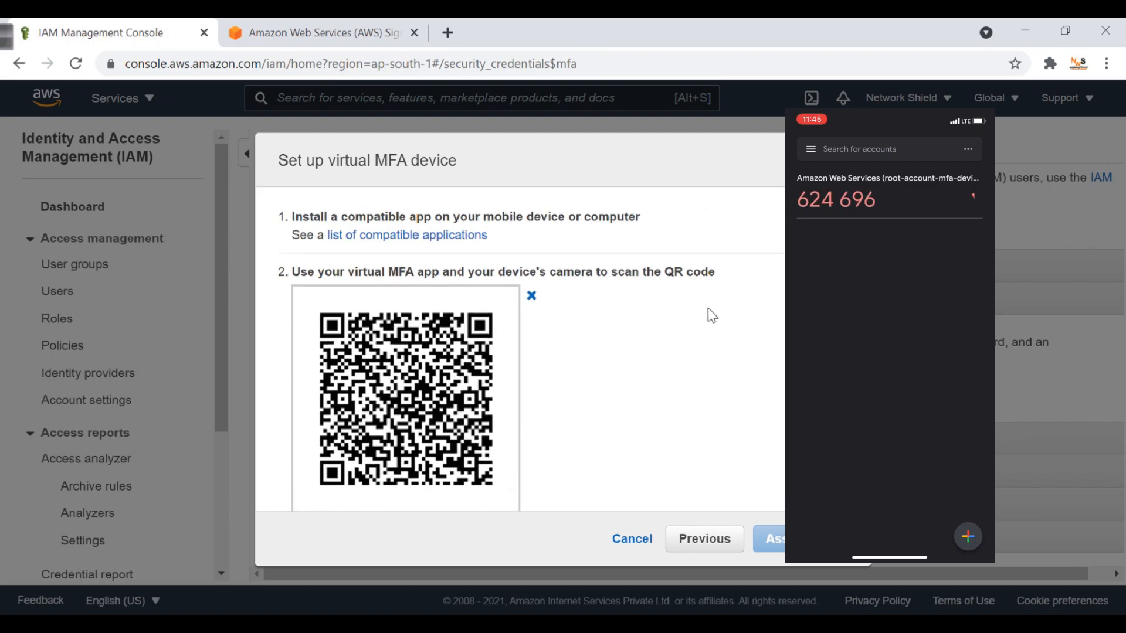
{"action": "scroll", "coordinate": [711, 314], "scroll_direction": "down", "scroll_amount": 3}
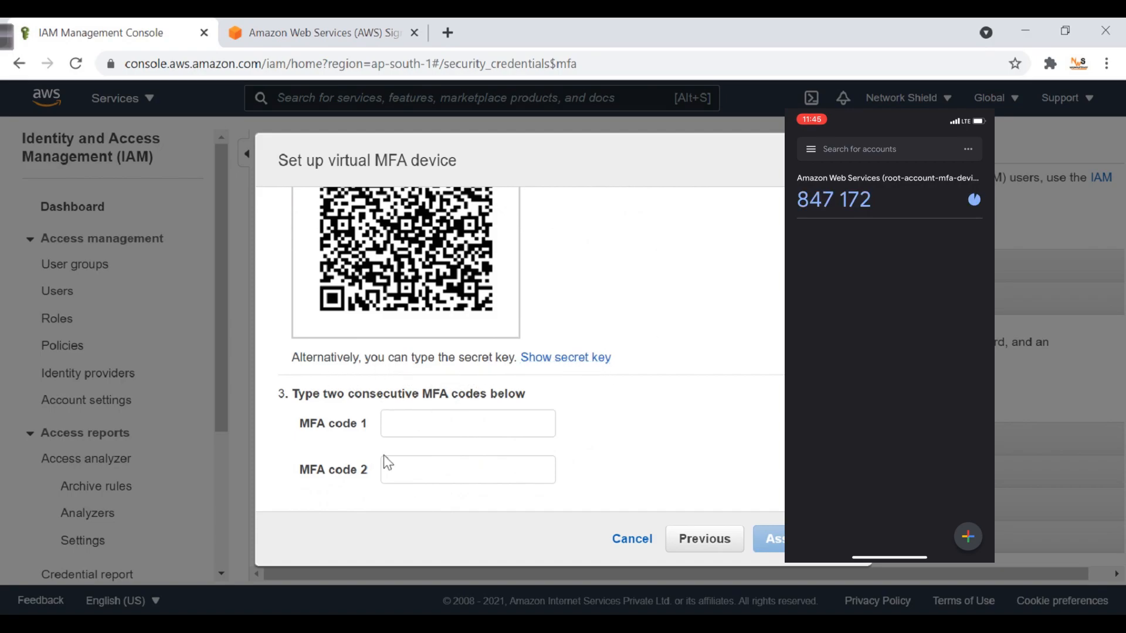
{"action": "scroll", "coordinate": [516, 364], "scroll_direction": "up", "scroll_amount": 3}
{"action": "scroll", "coordinate": [502, 352], "scroll_direction": "down", "scroll_amount": 3}
{"action": "left_click", "coordinate": [569, 368]}
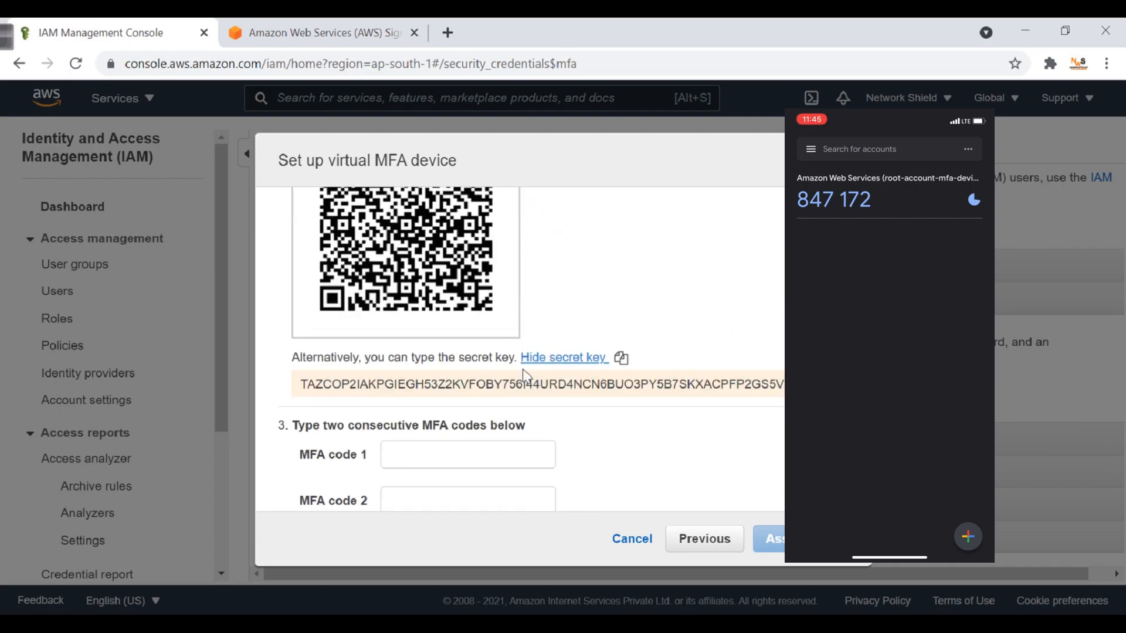
{"action": "double_click", "coordinate": [533, 384]}
{"action": "left_click", "coordinate": [739, 329]}
Enter the first authenticator code into MFA code 1
{"action": "scroll", "coordinate": [536, 357], "scroll_direction": "down", "scroll_amount": 1}
{"action": "left_click", "coordinate": [426, 411]}
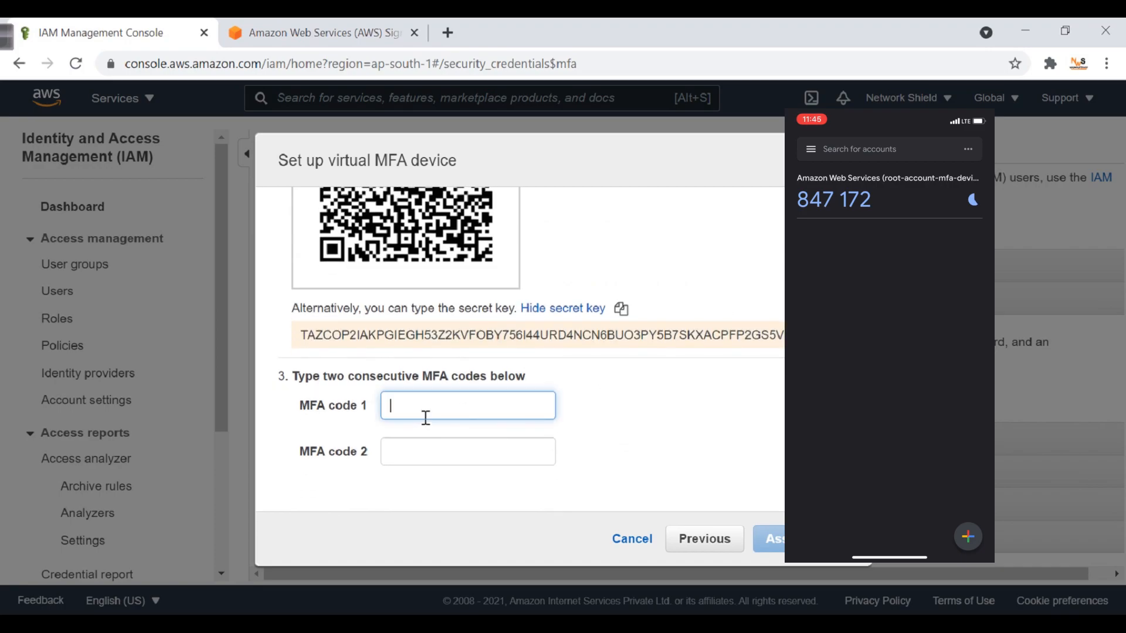
{"action": "left_click", "coordinate": [478, 469]}
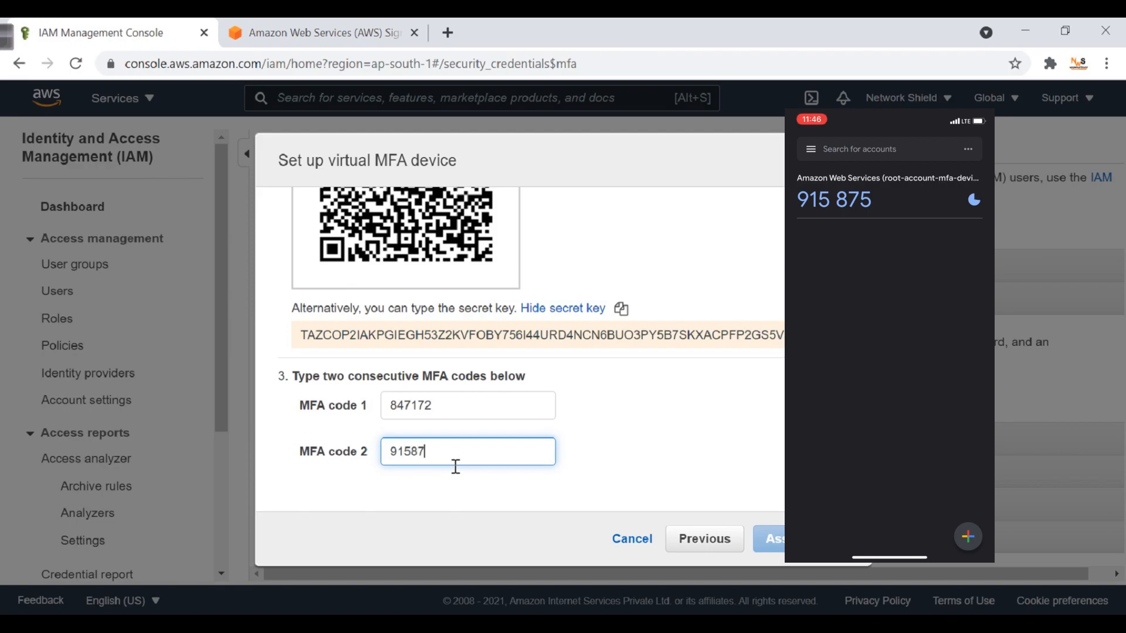
Complete the second MFA code, assign the virtual MFA device, and close the success message
{"action": "type", "text": "5"}
{"action": "left_click", "coordinate": [766, 539]}
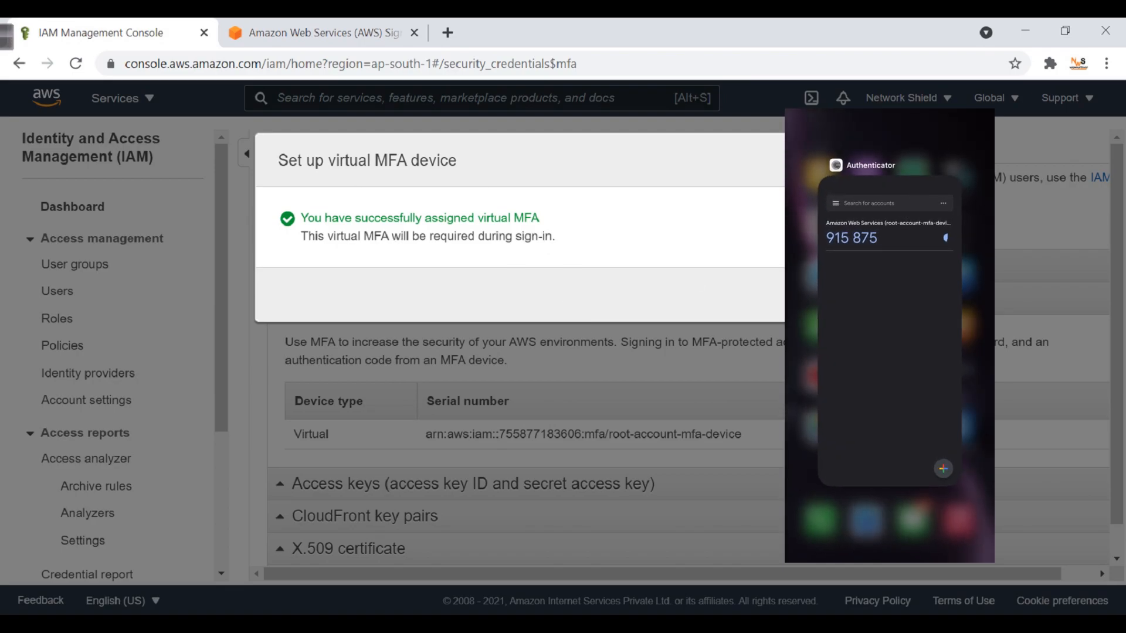
{"action": "left_click", "coordinate": [756, 295]}
From the IAM dashboard's Enable MFA best practice, open the all-users list, which is empty
{"action": "left_click", "coordinate": [112, 212]}
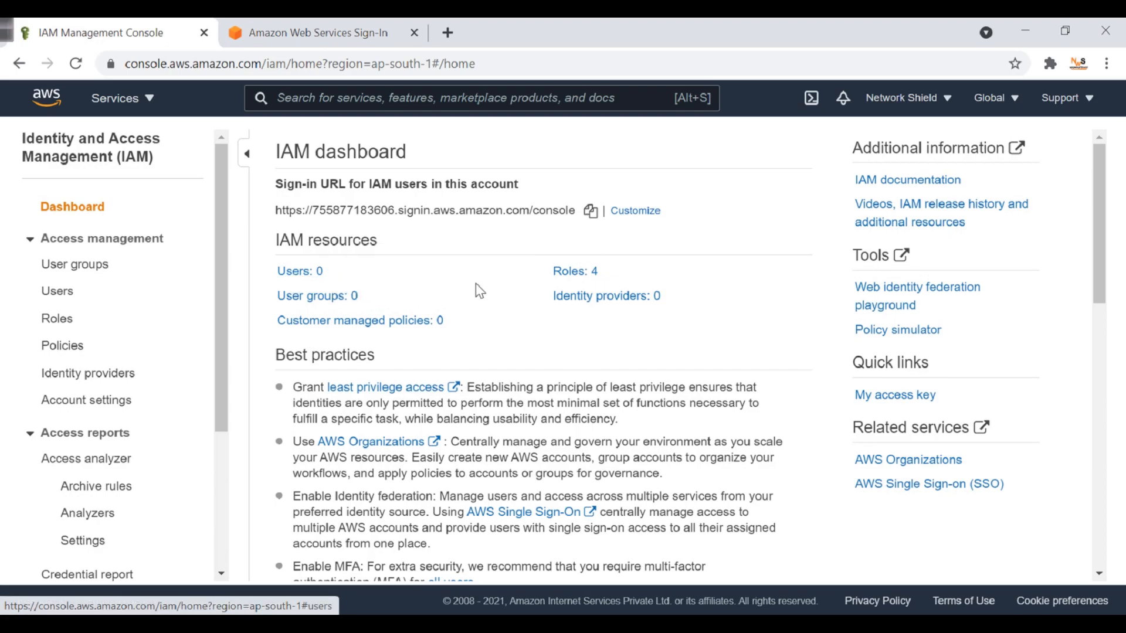
{"action": "scroll", "coordinate": [489, 387], "scroll_direction": "down", "scroll_amount": 3}
{"action": "scroll", "coordinate": [490, 387], "scroll_direction": "down", "scroll_amount": 1}
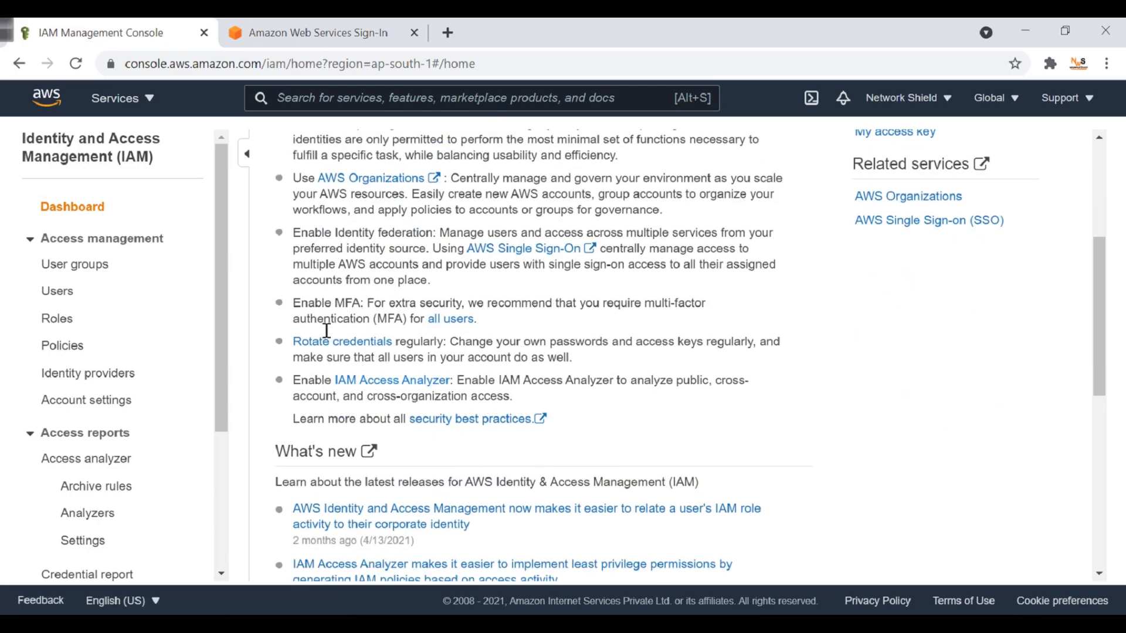
{"action": "left_click_drag", "start_coordinate": [301, 305], "coordinate": [669, 322]}
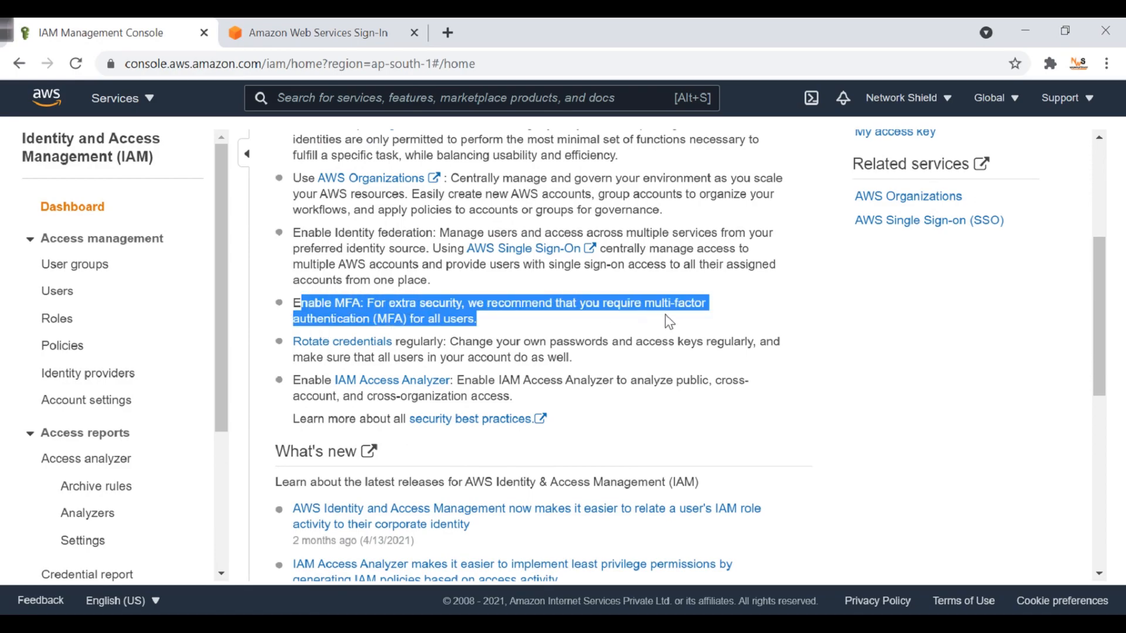
{"action": "left_click", "coordinate": [456, 319]}
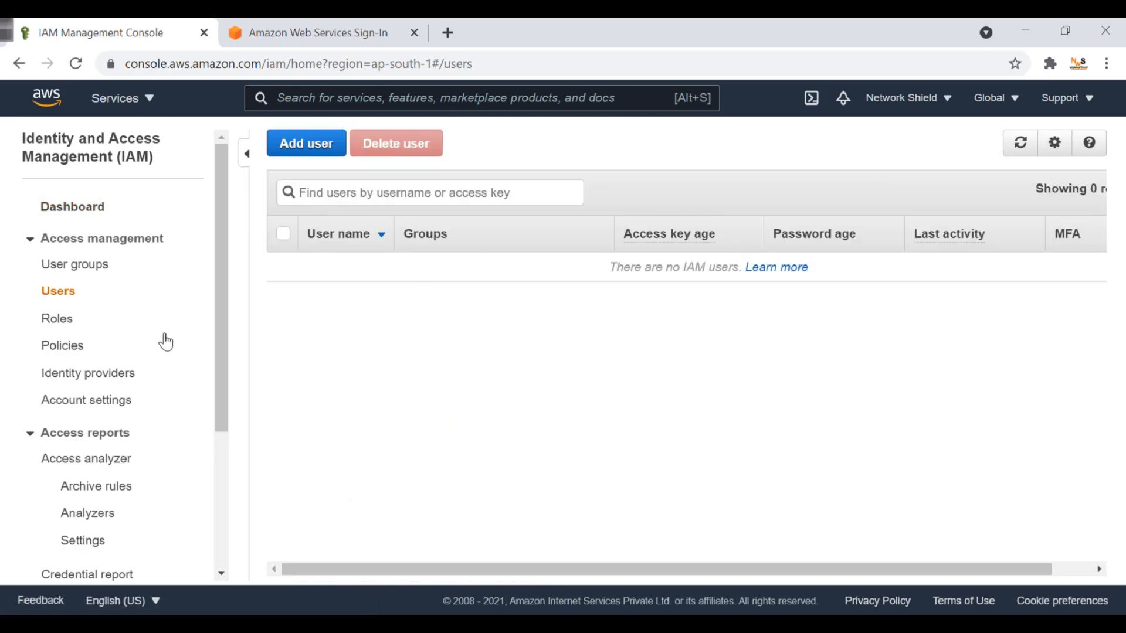
Start a new IAM user named networkshield with AWS Management Console access enabled
{"action": "left_click", "coordinate": [302, 150]}
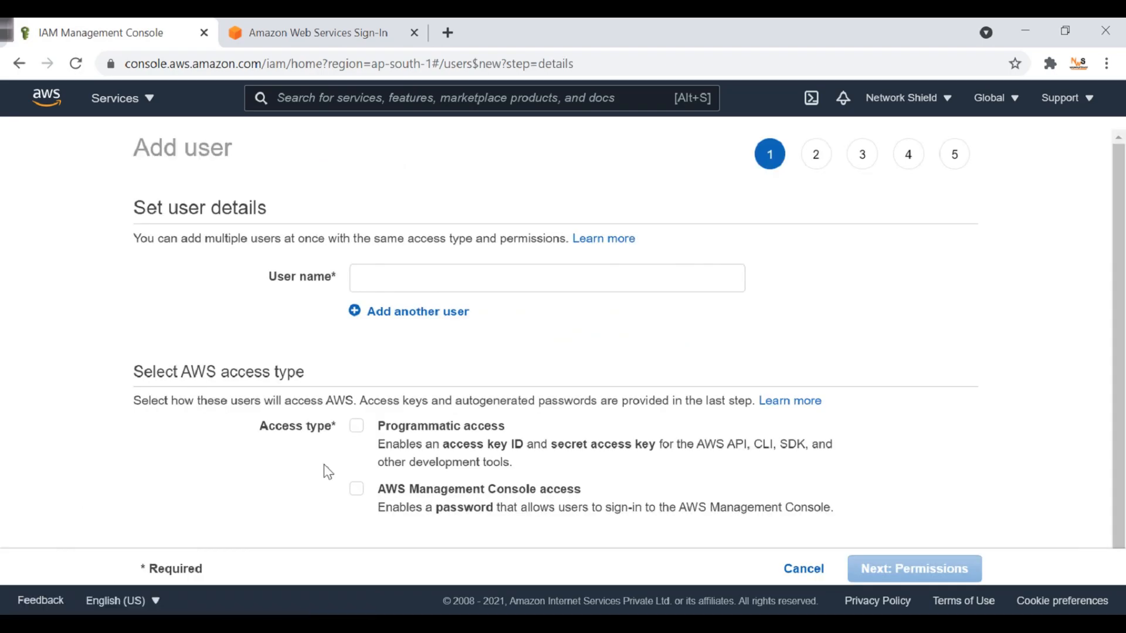
{"action": "left_click", "coordinate": [400, 291]}
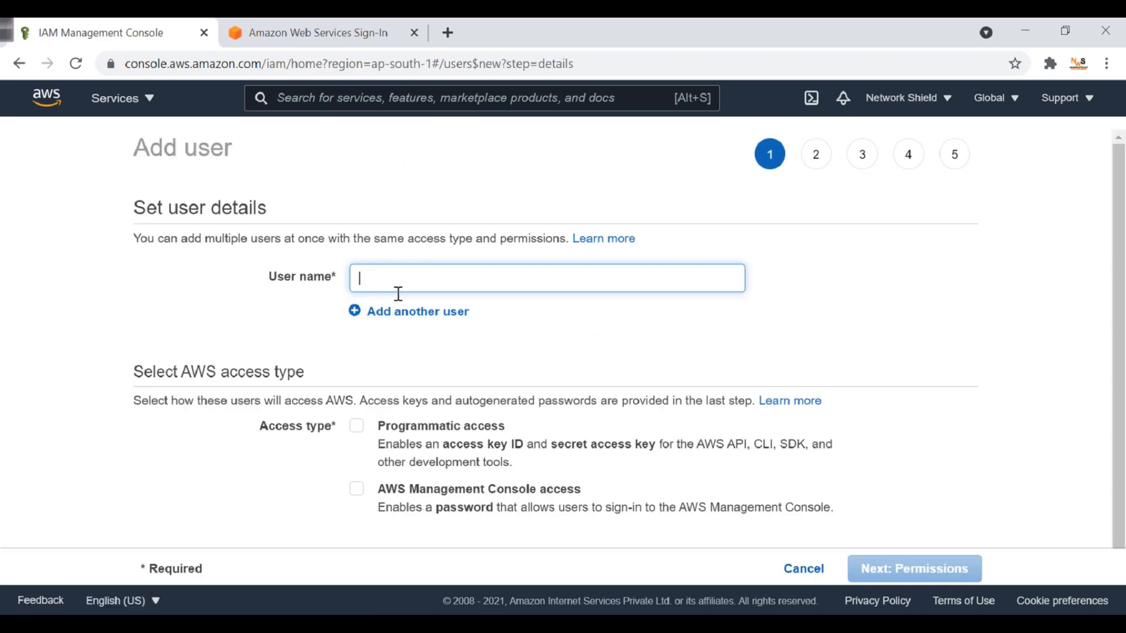
{"action": "type", "text": "networkshield"}
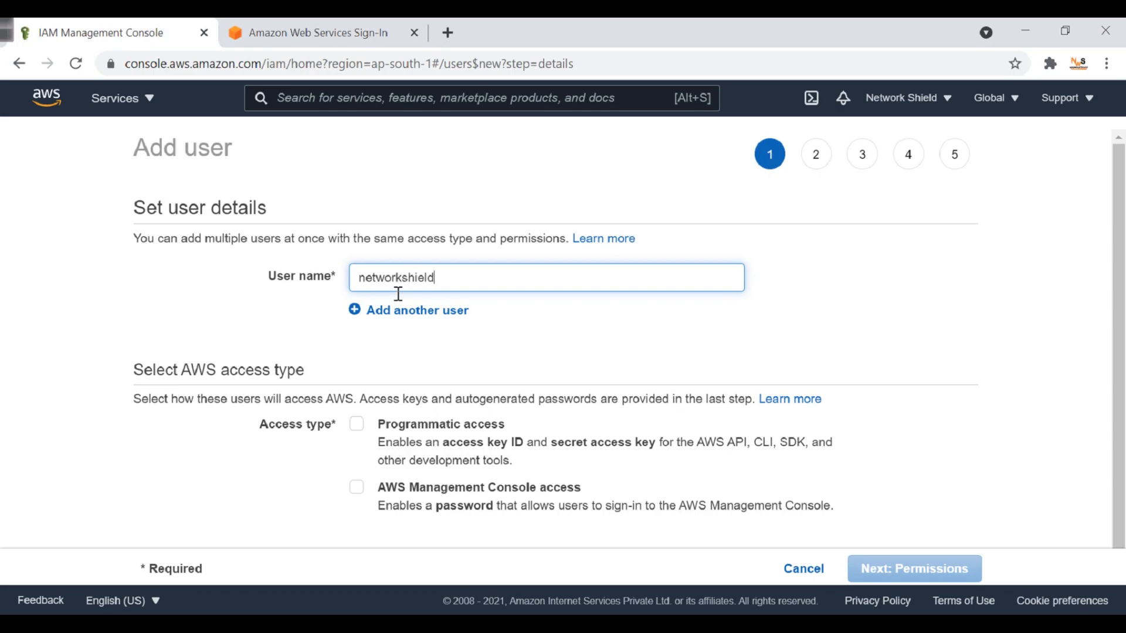
{"action": "left_click", "coordinate": [464, 370]}
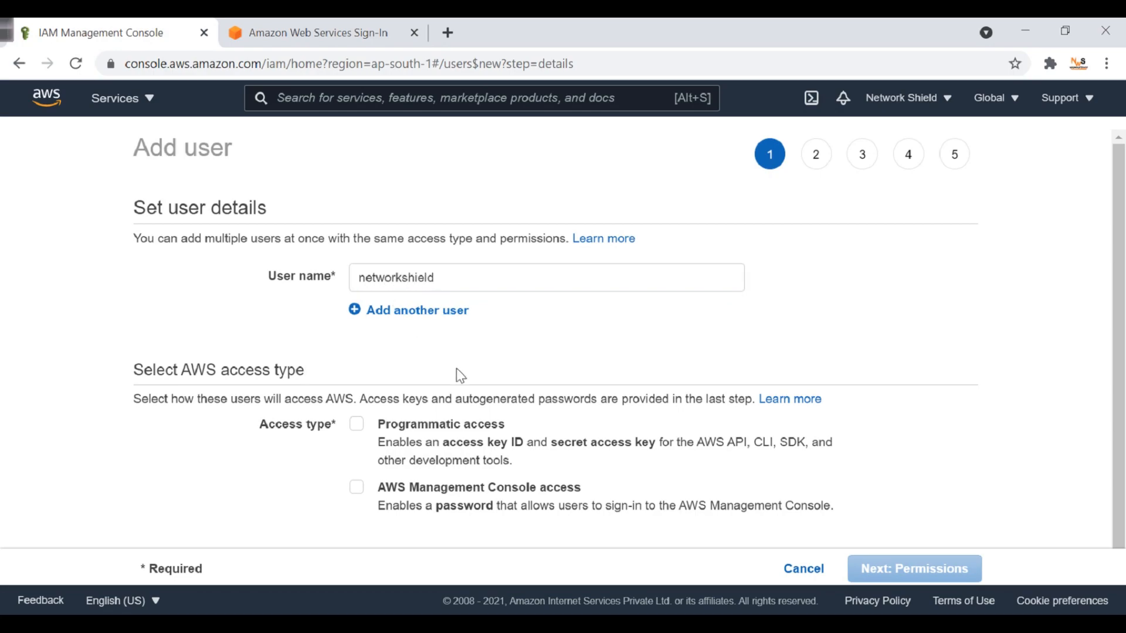
{"action": "scroll", "coordinate": [435, 327], "scroll_direction": "down", "scroll_amount": 1}
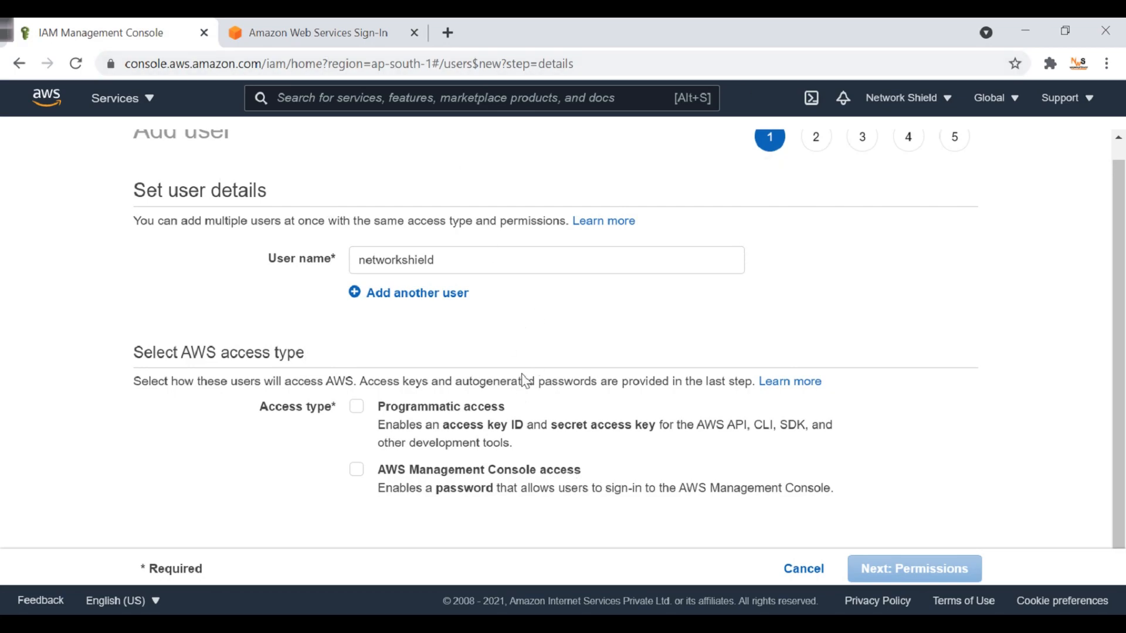
{"action": "left_click", "coordinate": [358, 470]}
{"action": "scroll", "coordinate": [540, 358], "scroll_direction": "down", "scroll_amount": 3}
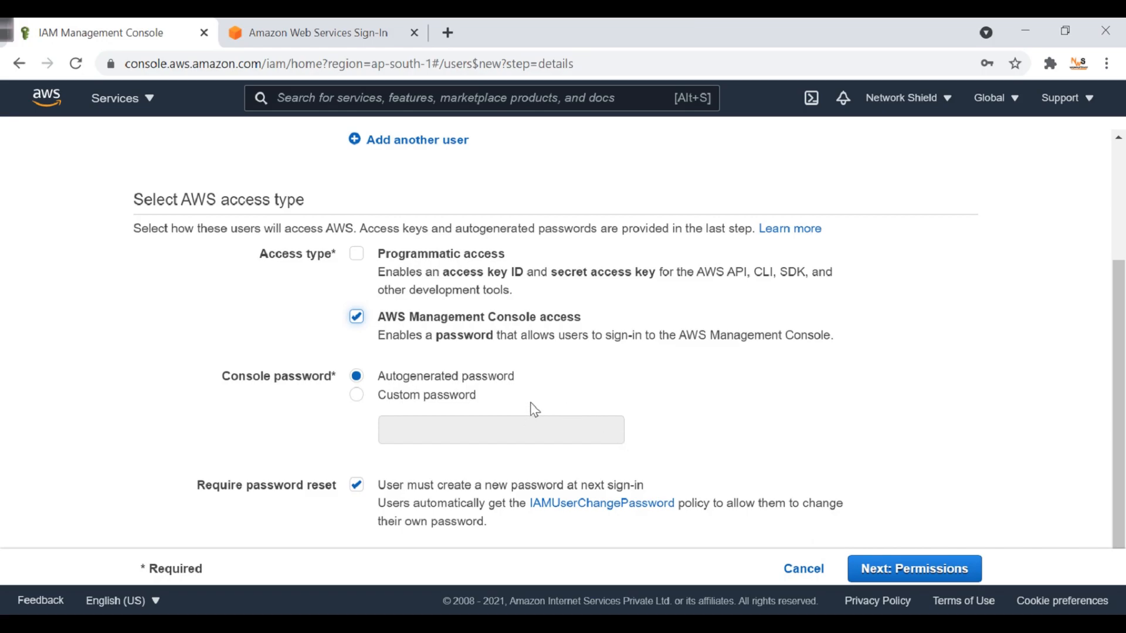
Give networkshield a visible custom console password, keep reset-at-next-sign-in required, and continue to permissions
{"action": "left_click", "coordinate": [357, 396]}
{"action": "left_click", "coordinate": [358, 395]}
{"action": "left_click", "coordinate": [452, 439]}
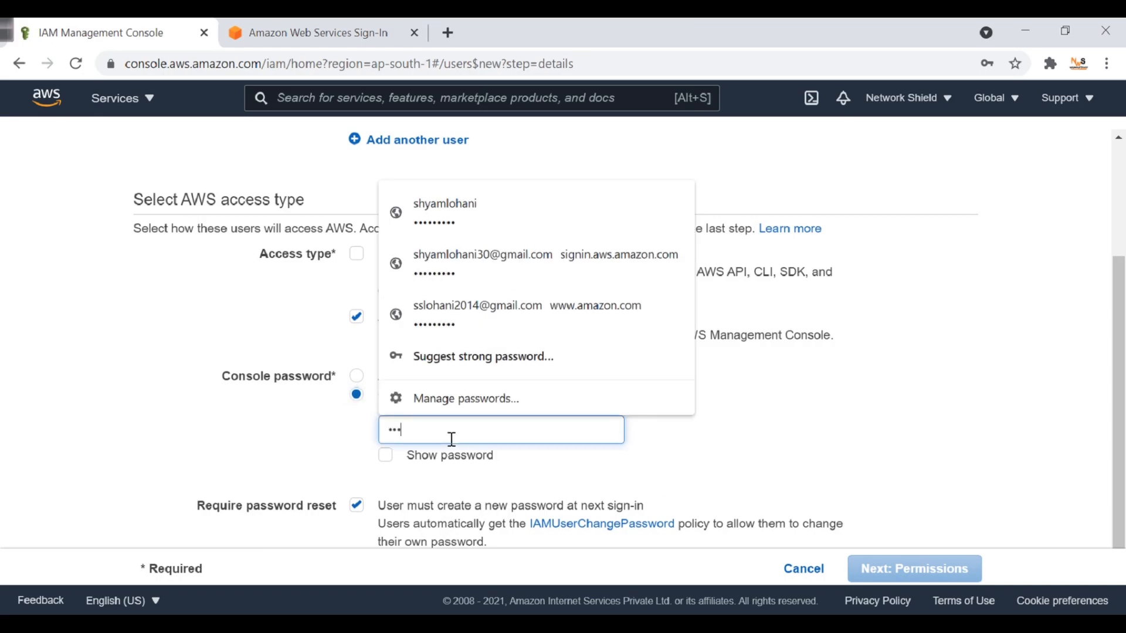
{"action": "type", "text": "••••••••"}
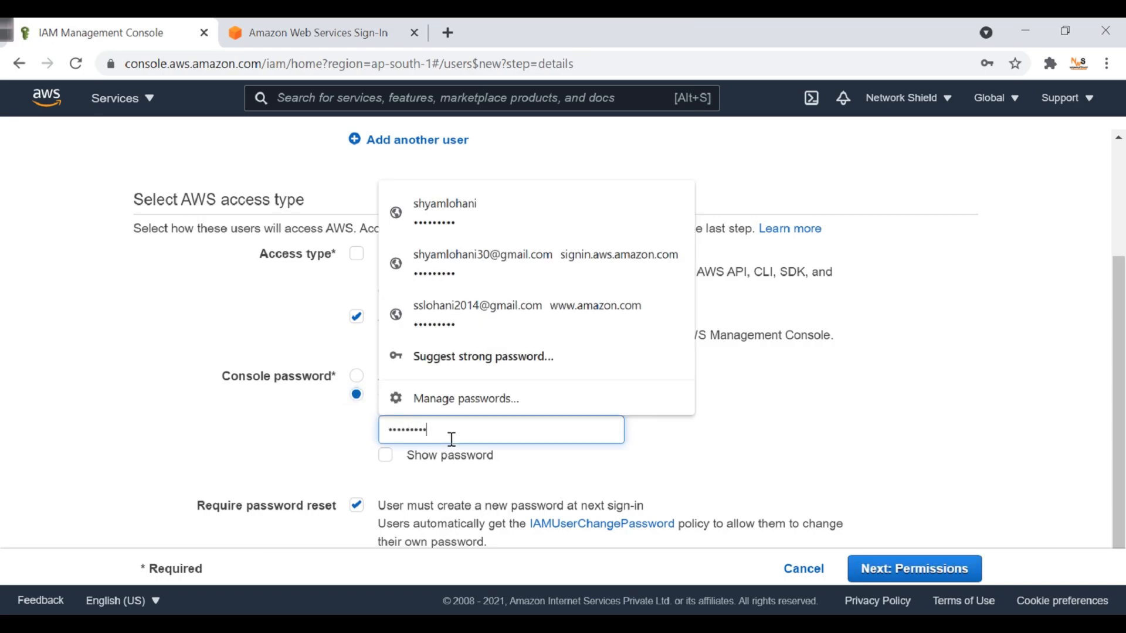
{"action": "left_click", "coordinate": [387, 455]}
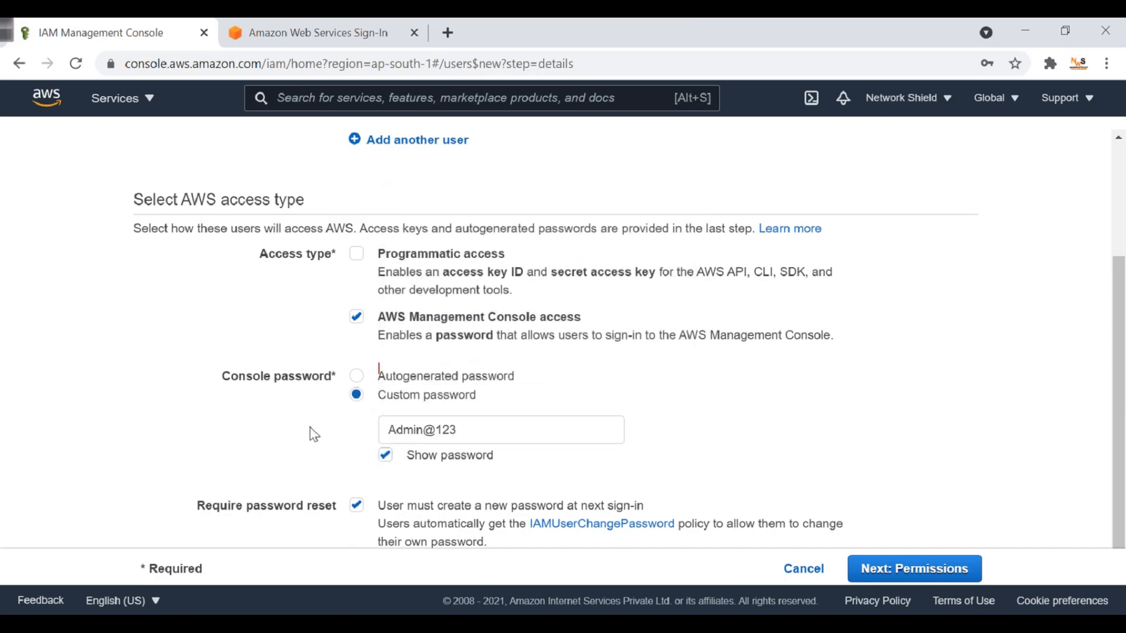
{"action": "scroll", "coordinate": [469, 390], "scroll_direction": "down", "scroll_amount": 1}
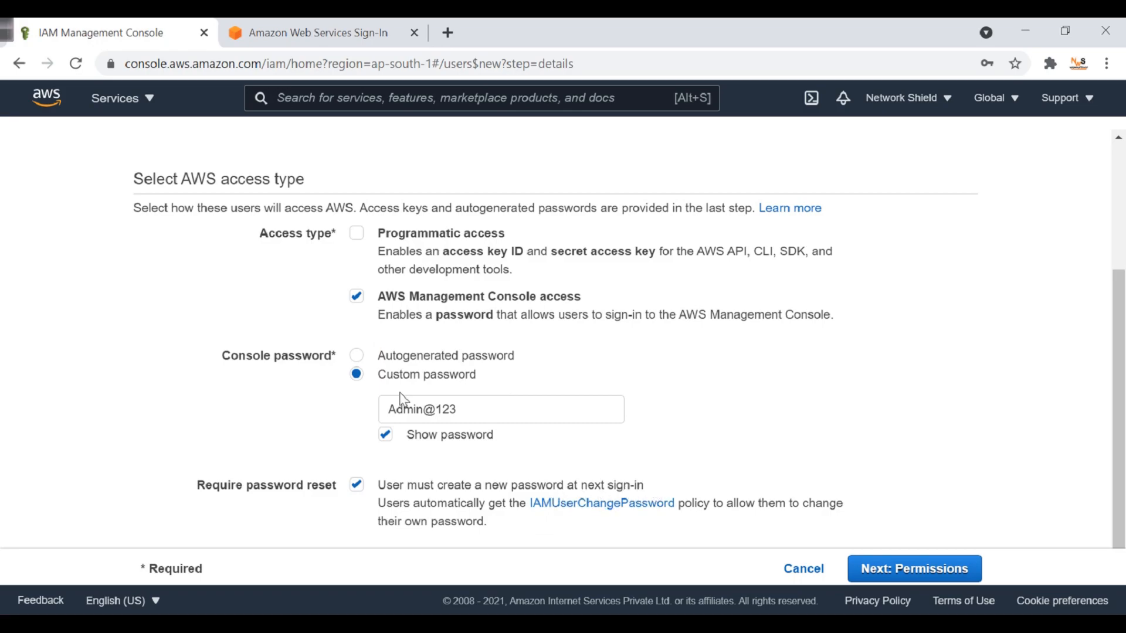
{"action": "left_click_drag", "start_coordinate": [472, 419], "coordinate": [357, 419]}
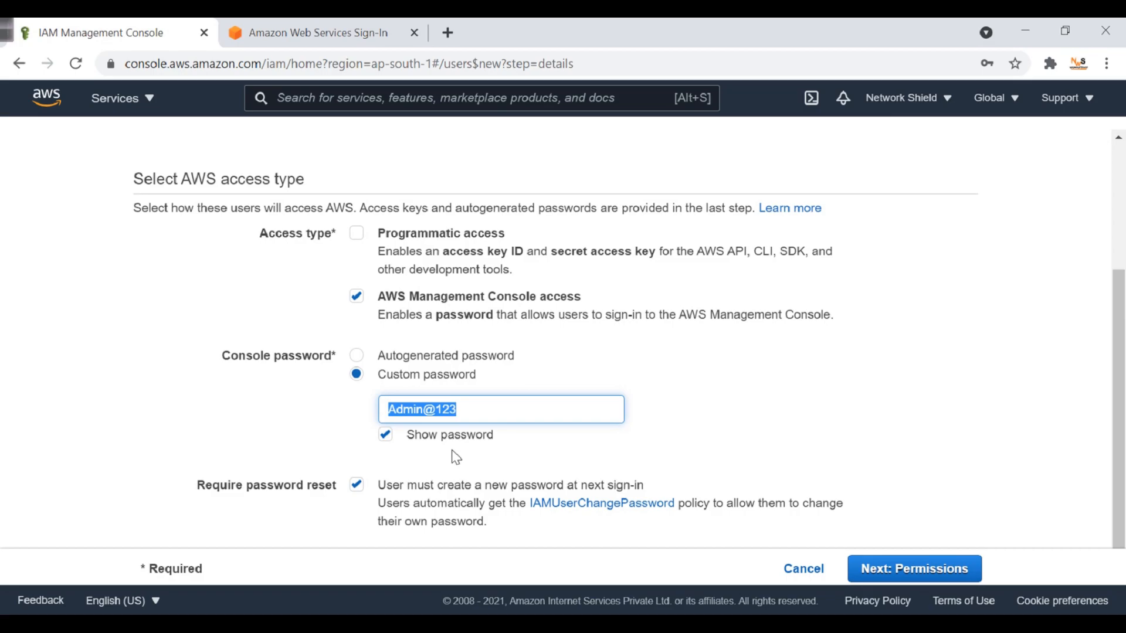
{"action": "left_click", "coordinate": [399, 452]}
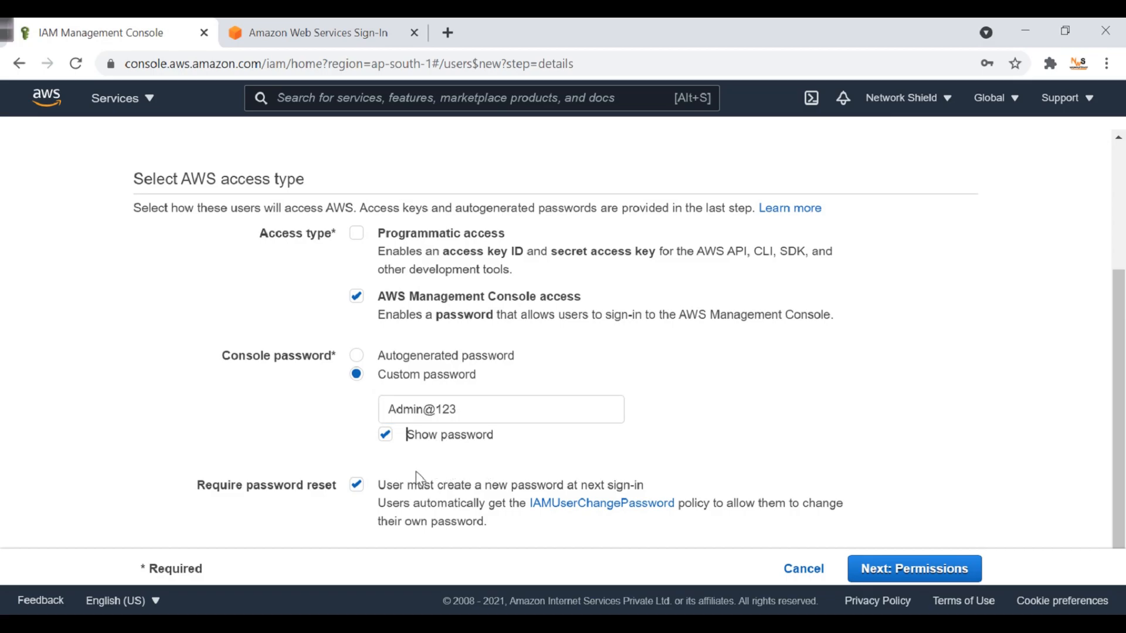
{"action": "left_click", "coordinate": [359, 486]}
{"action": "left_click", "coordinate": [359, 487]}
{"action": "left_click", "coordinate": [915, 568]}
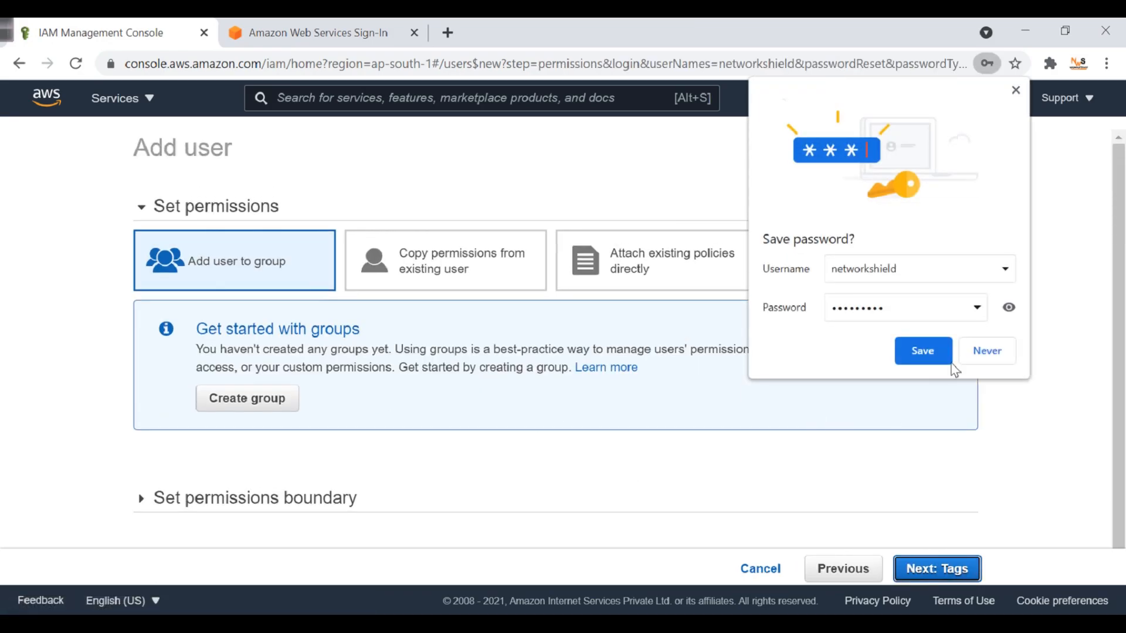
Decline Chrome's password save, attach existing policies directly, filter by Ec2read, and proceed to tags
{"action": "left_click", "coordinate": [987, 351]}
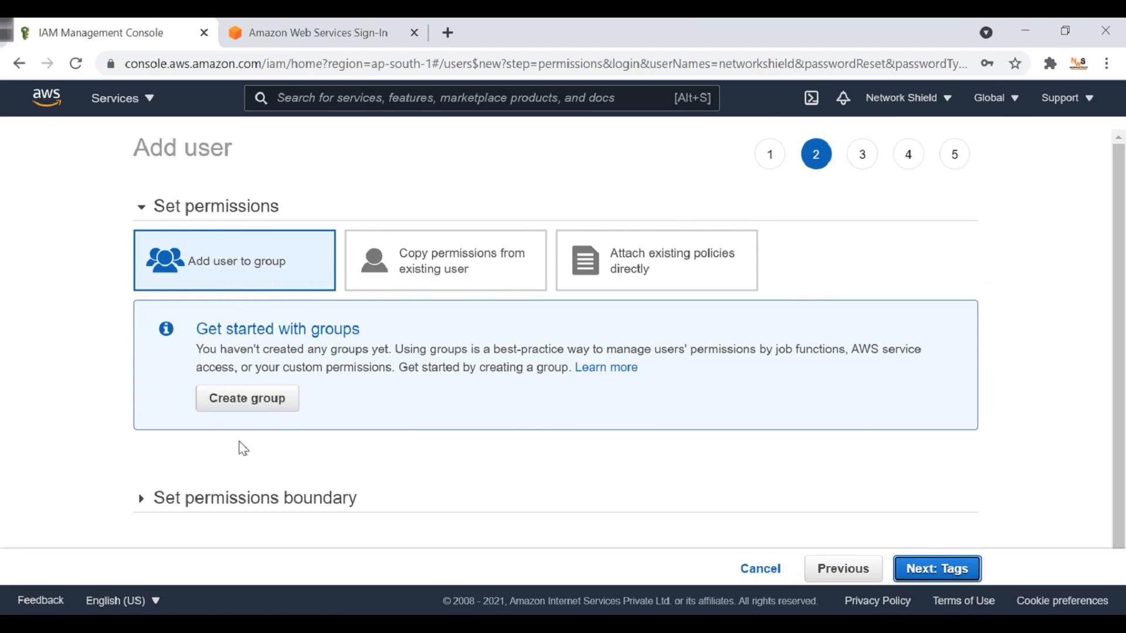
{"action": "left_click", "coordinate": [479, 286]}
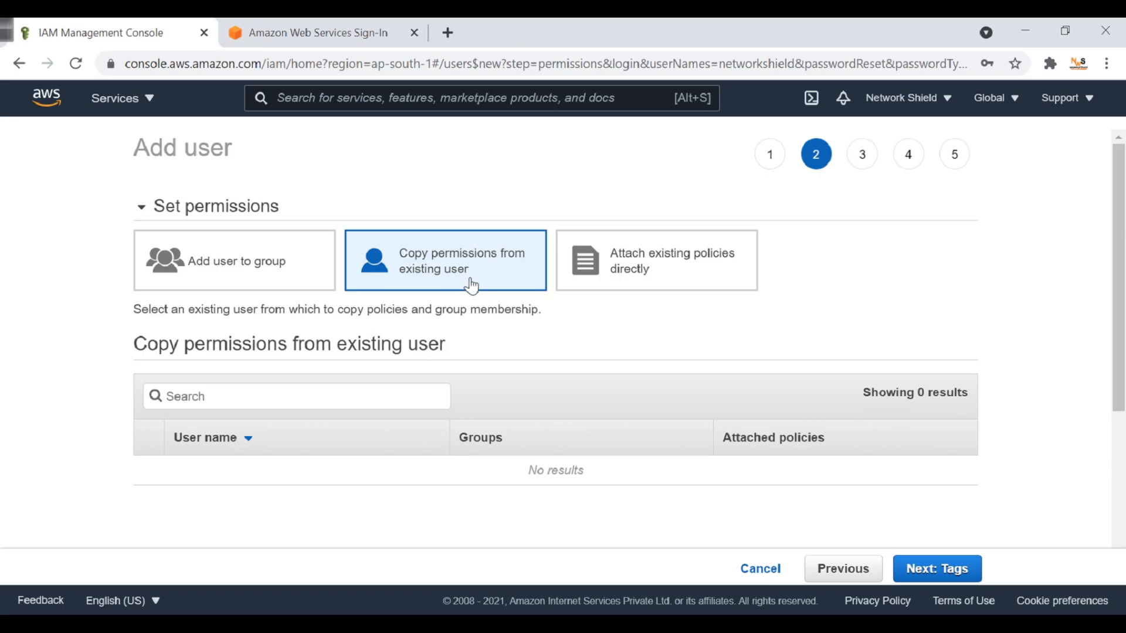
{"action": "left_click", "coordinate": [706, 270]}
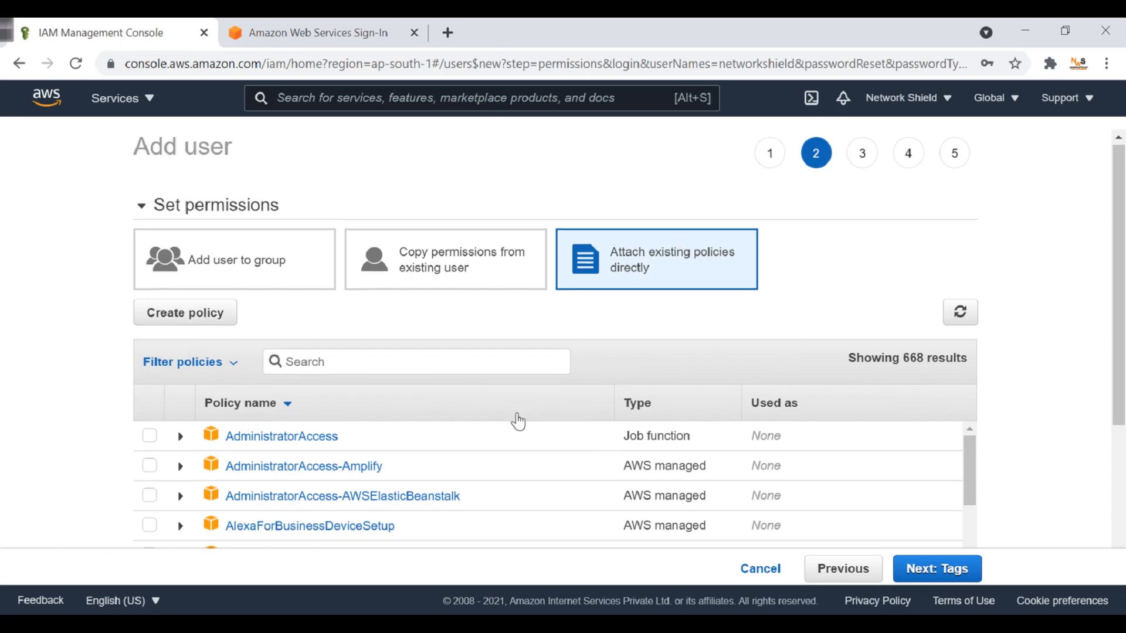
{"action": "scroll", "coordinate": [522, 418], "scroll_direction": "down", "scroll_amount": 4}
{"action": "scroll", "coordinate": [532, 411], "scroll_direction": "up", "scroll_amount": 3}
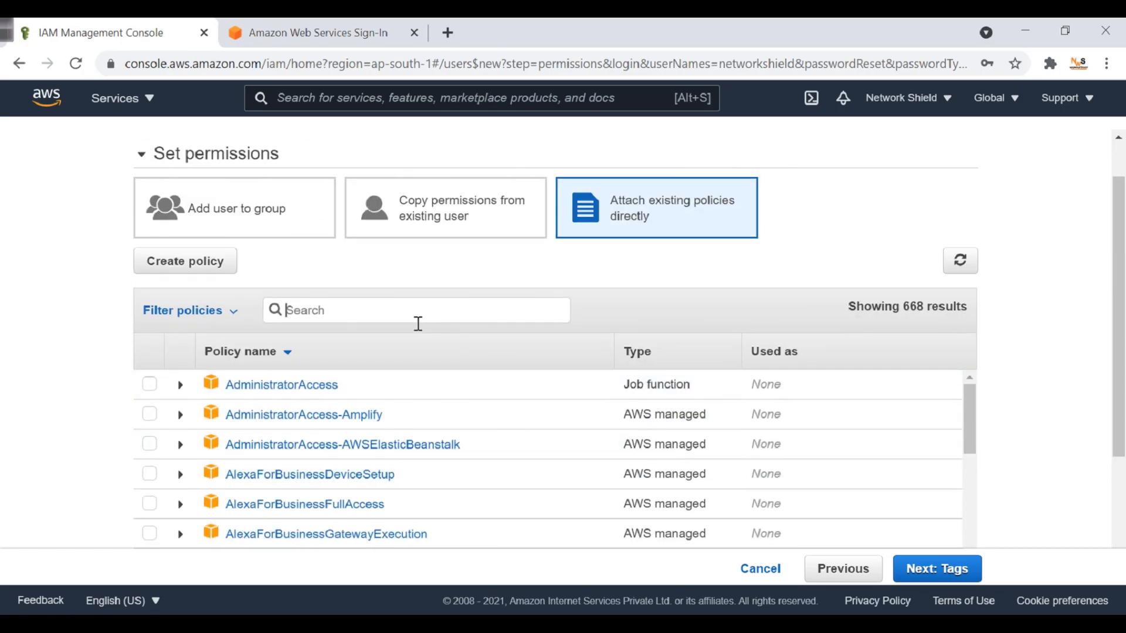
{"action": "type", "text": "Ec2"}
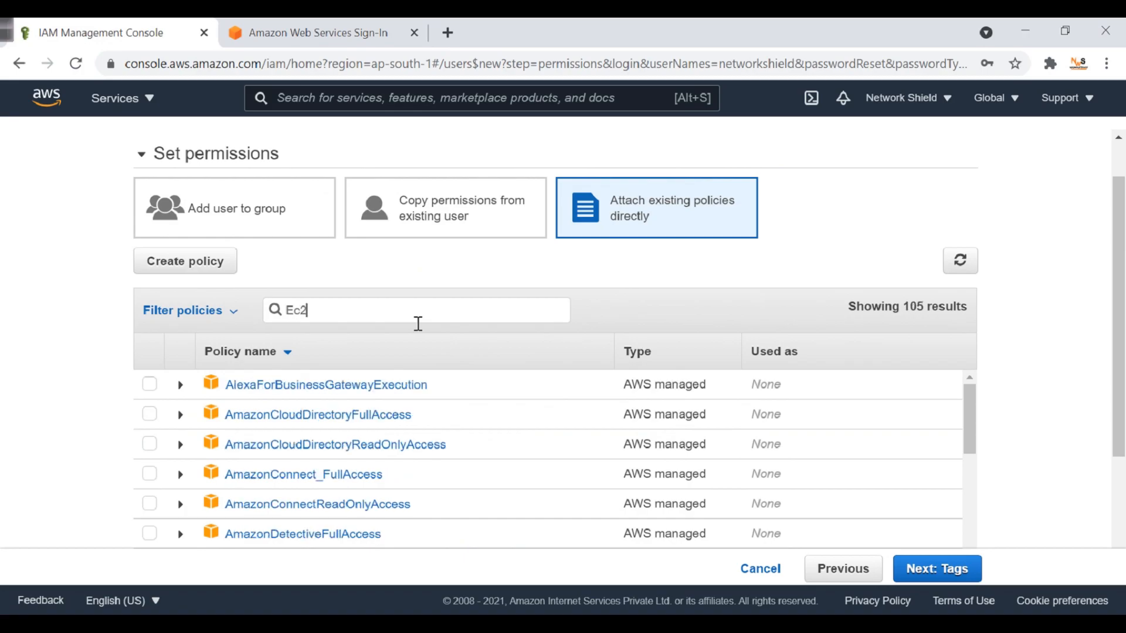
{"action": "type", "text": "read"}
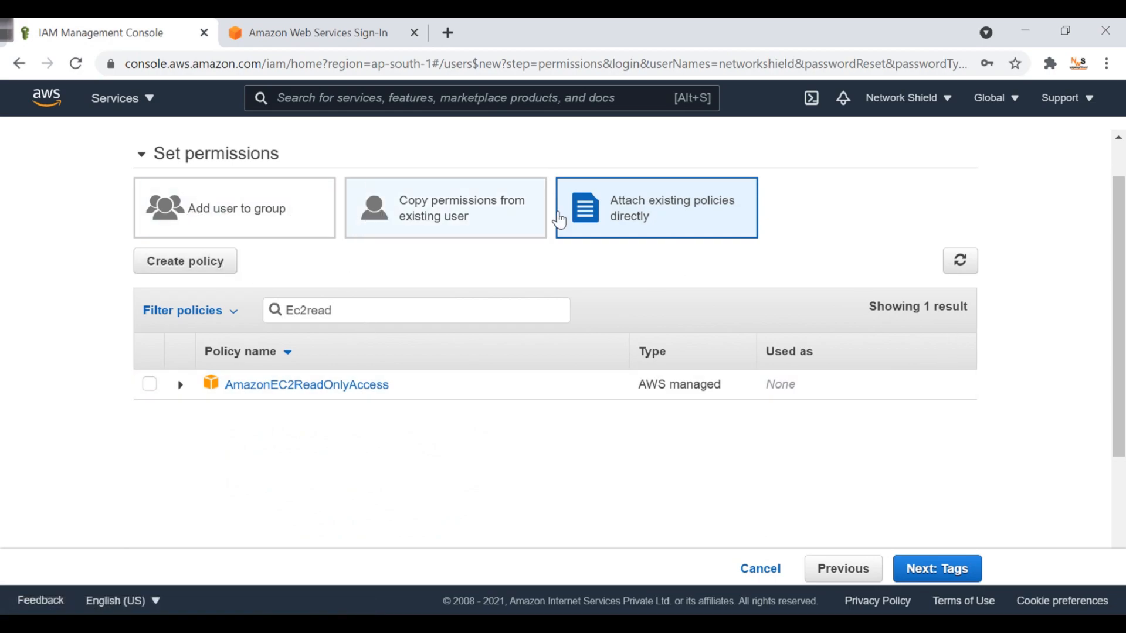
{"action": "scroll", "coordinate": [608, 371], "scroll_direction": "down", "scroll_amount": 3}
{"action": "left_click", "coordinate": [921, 569]}
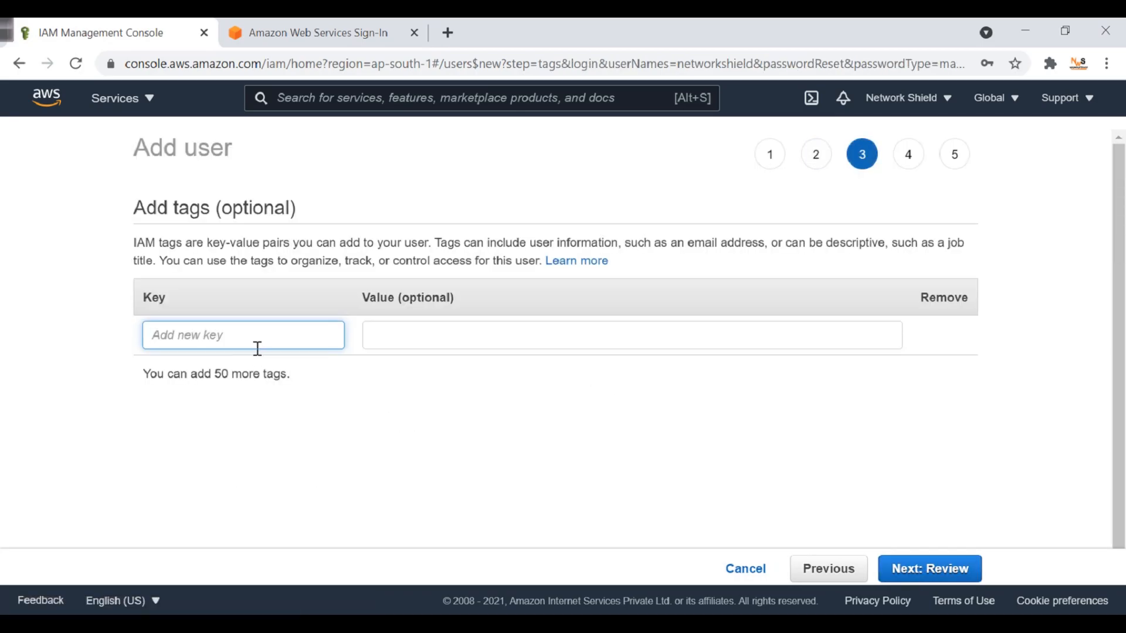
Tag the new user with key Name and value IAM Lab
{"action": "type", "text": "Name"}
{"action": "key", "text": "Tab"}
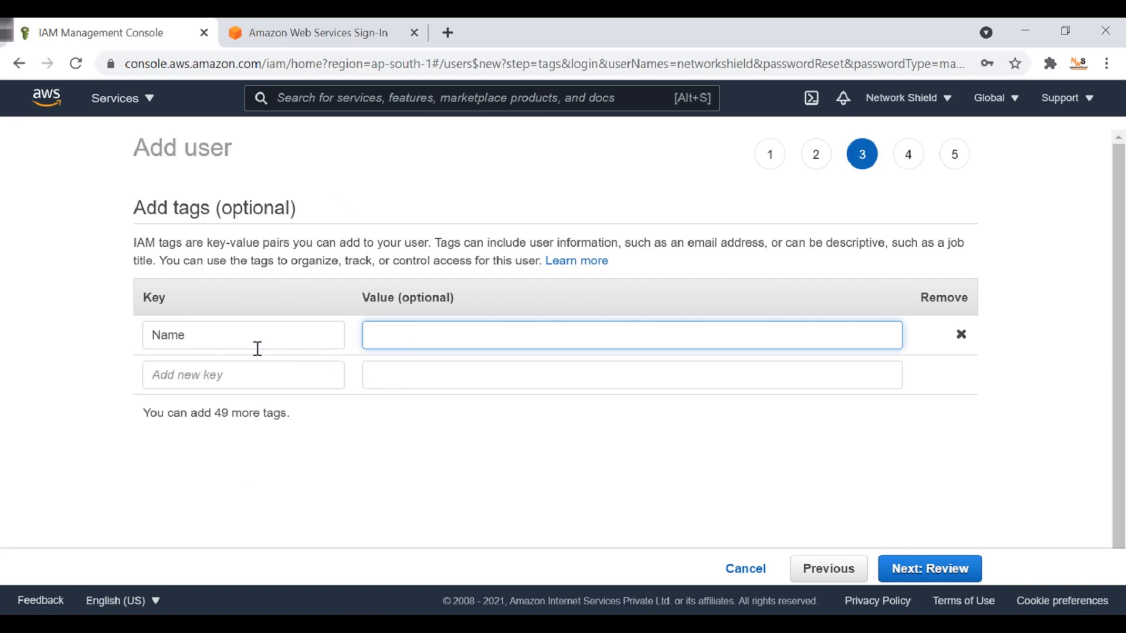
{"action": "type", "text": "IAM Lab"}
{"action": "left_click", "coordinate": [933, 567]}
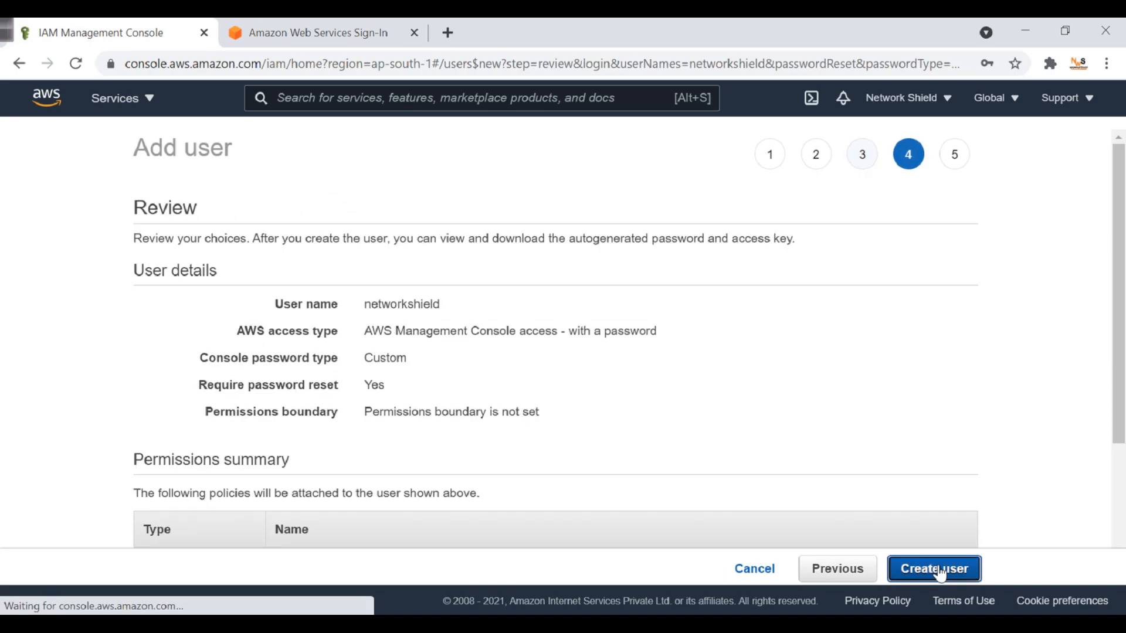
Review the user name networkshield, Custom password type and required password reset
{"action": "left_click_drag", "start_coordinate": [286, 305], "coordinate": [460, 311]}
{"action": "left_click", "coordinate": [462, 312]}
{"action": "left_click_drag", "start_coordinate": [364, 312], "coordinate": [460, 316]}
{"action": "left_click", "coordinate": [461, 317]}
{"action": "scroll", "coordinate": [462, 322], "scroll_direction": "down", "scroll_amount": 3}
{"action": "scroll", "coordinate": [463, 324], "scroll_direction": "up", "scroll_amount": 2}
{"action": "double_click", "coordinate": [414, 276]}
{"action": "left_click", "coordinate": [445, 293]}
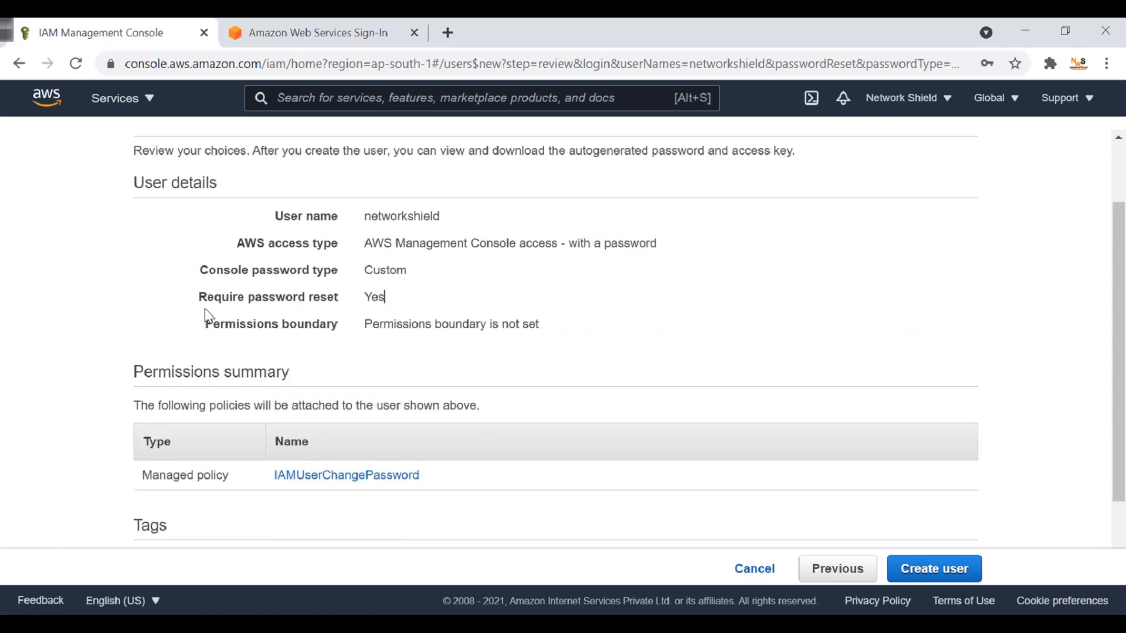
{"action": "left_click_drag", "start_coordinate": [198, 298], "coordinate": [339, 304]}
{"action": "left_click", "coordinate": [345, 305]}
Check the permissions boundary status and create the networkshield user
{"action": "left_click", "coordinate": [386, 330]}
{"action": "left_click", "coordinate": [363, 347]}
{"action": "mouse_move", "coordinate": [375, 330]}
{"action": "left_mouse_down"}
{"action": "mouse_move", "coordinate": [573, 332]}
{"action": "mouse_move", "coordinate": [388, 331]}
{"action": "left_mouse_up"}
{"action": "left_click", "coordinate": [575, 332]}
{"action": "left_click", "coordinate": [382, 364]}
{"action": "scroll", "coordinate": [457, 345], "scroll_direction": "down", "scroll_amount": 2}
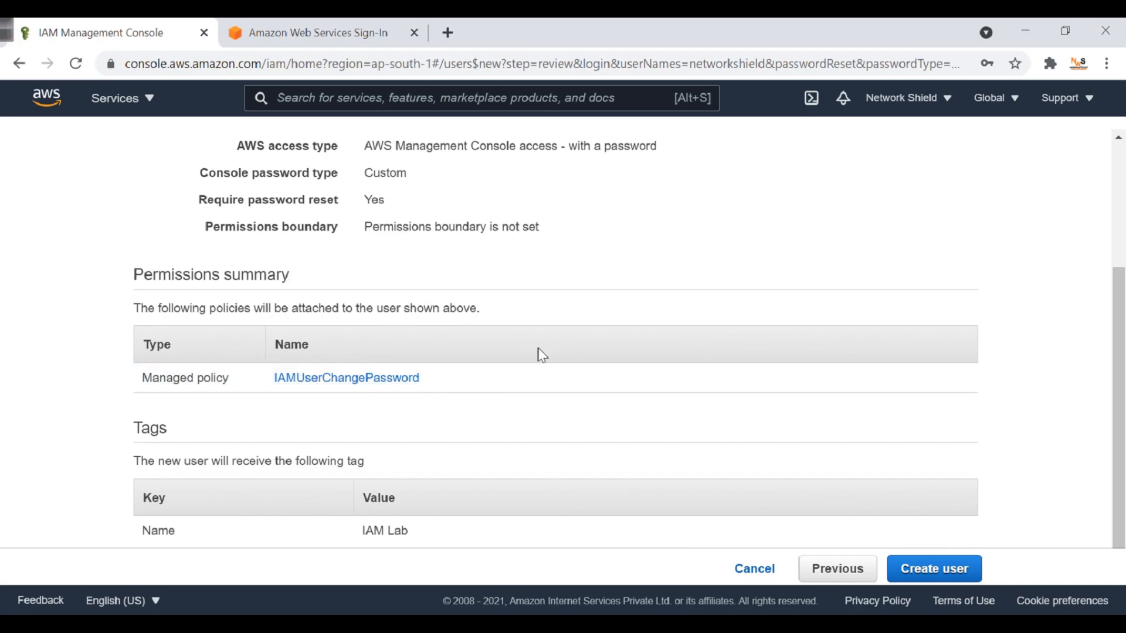
{"action": "left_click", "coordinate": [946, 576]}
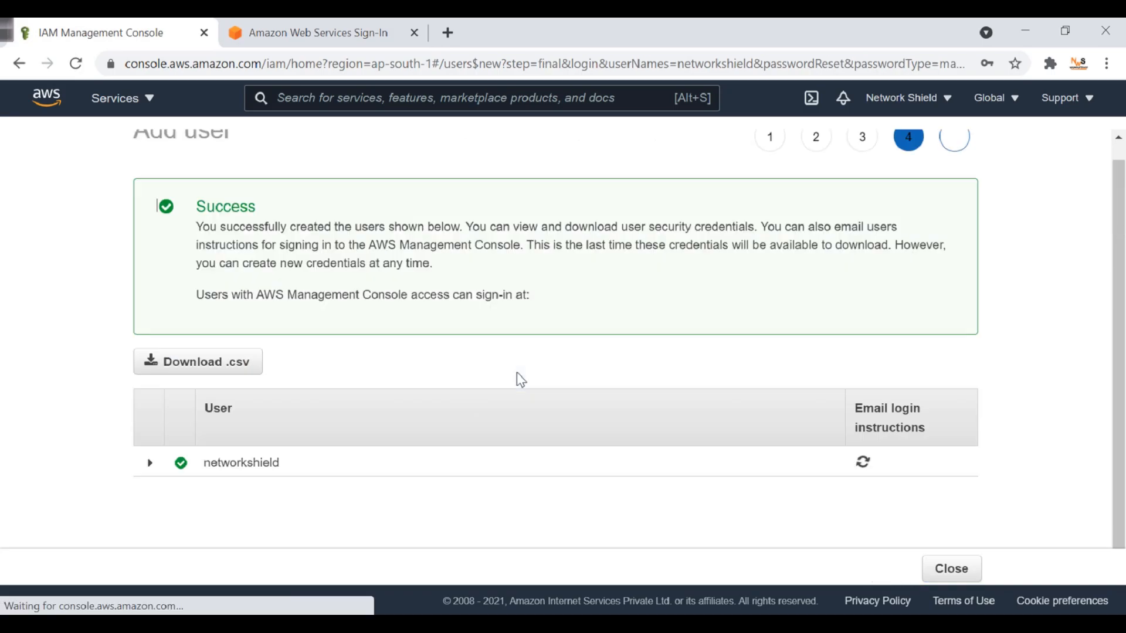
Copy the console sign-in link and load it in a new browser tab
{"action": "left_click_drag", "start_coordinate": [212, 208], "coordinate": [634, 334]}
{"action": "left_click", "coordinate": [630, 335]}
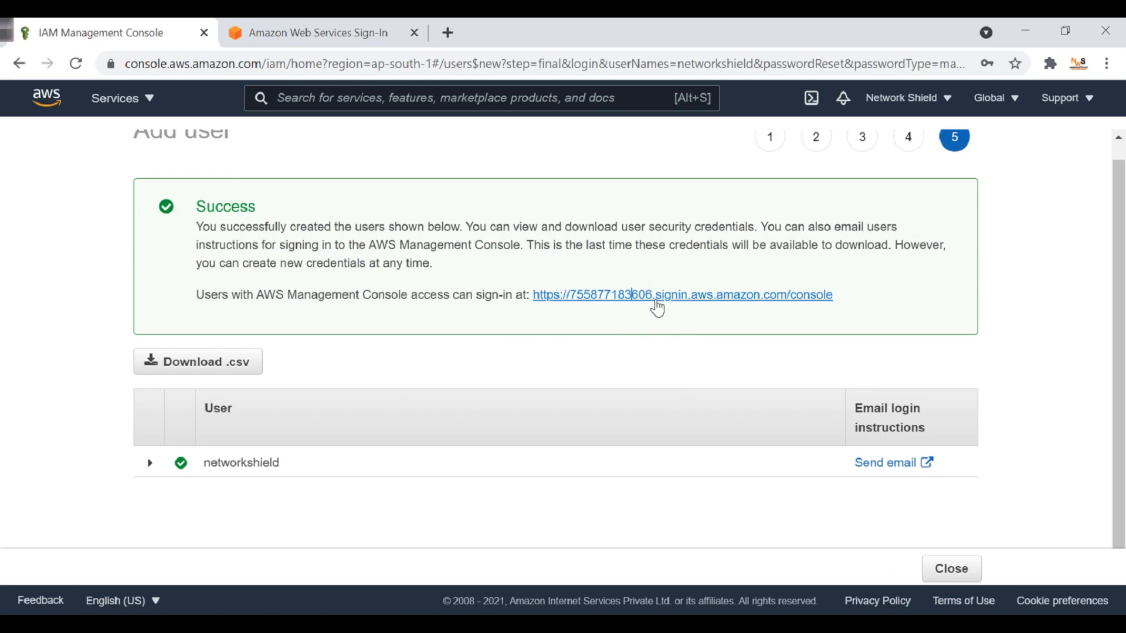
{"action": "scroll", "coordinate": [639, 384], "scroll_direction": "up", "scroll_amount": 1}
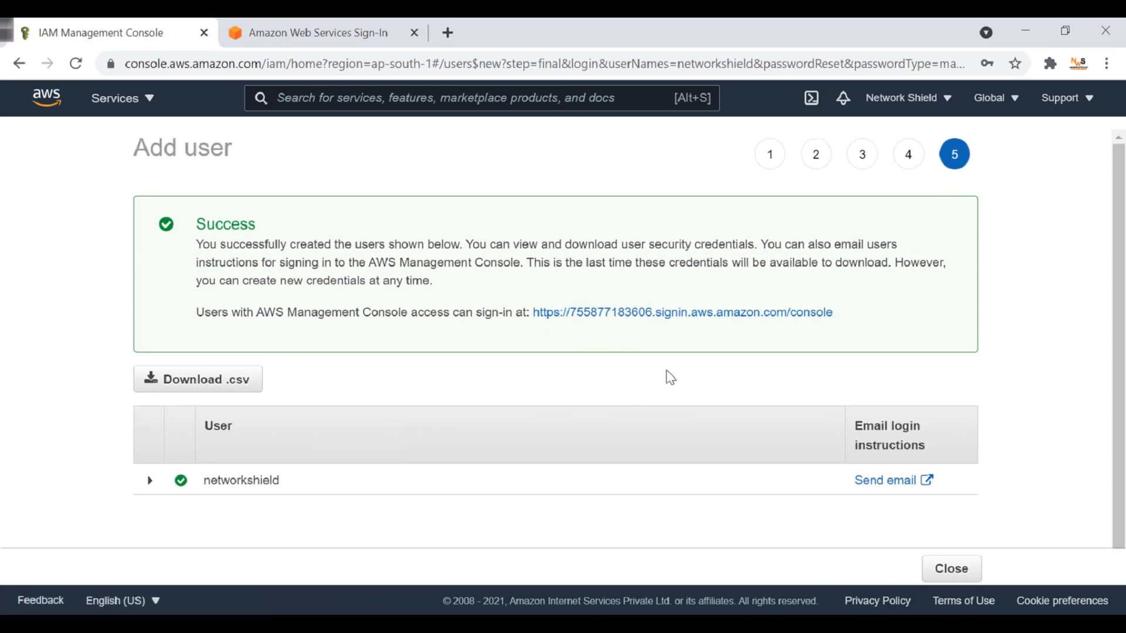
{"action": "right_click", "coordinate": [700, 317]}
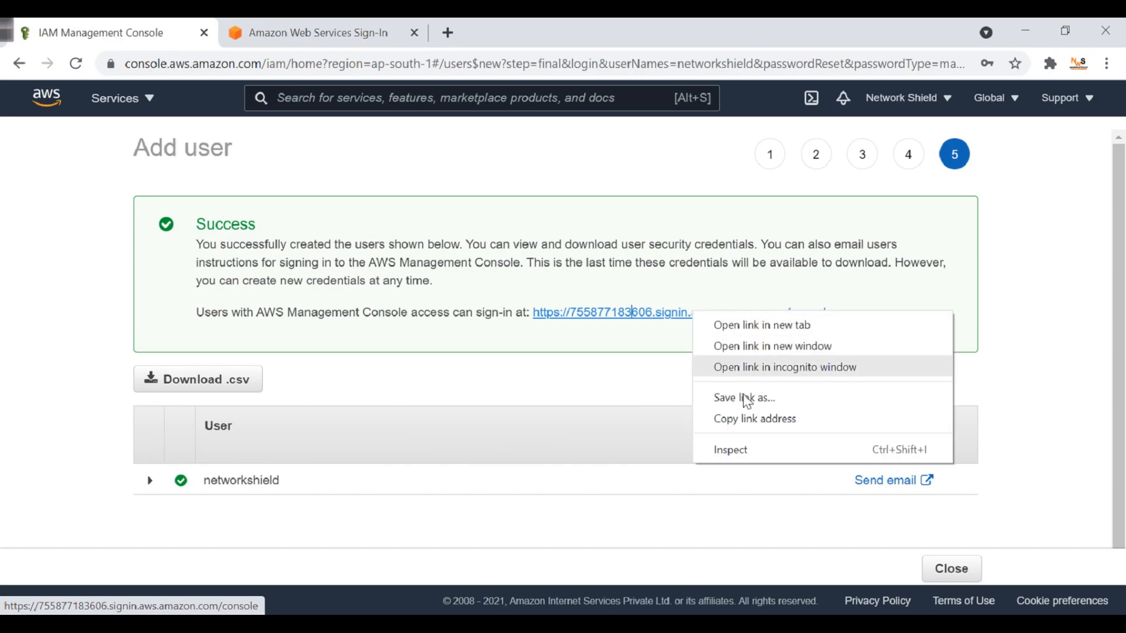
{"action": "left_click", "coordinate": [754, 424]}
{"action": "key", "text": "ctrl+t"}
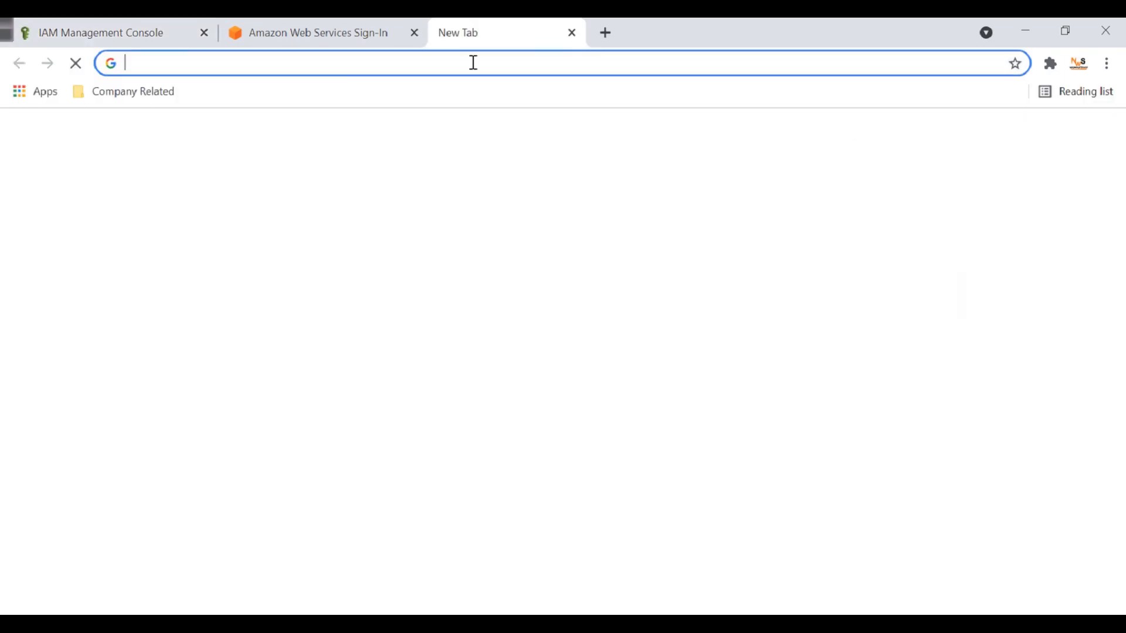
{"action": "key", "text": "ctrl+v"}
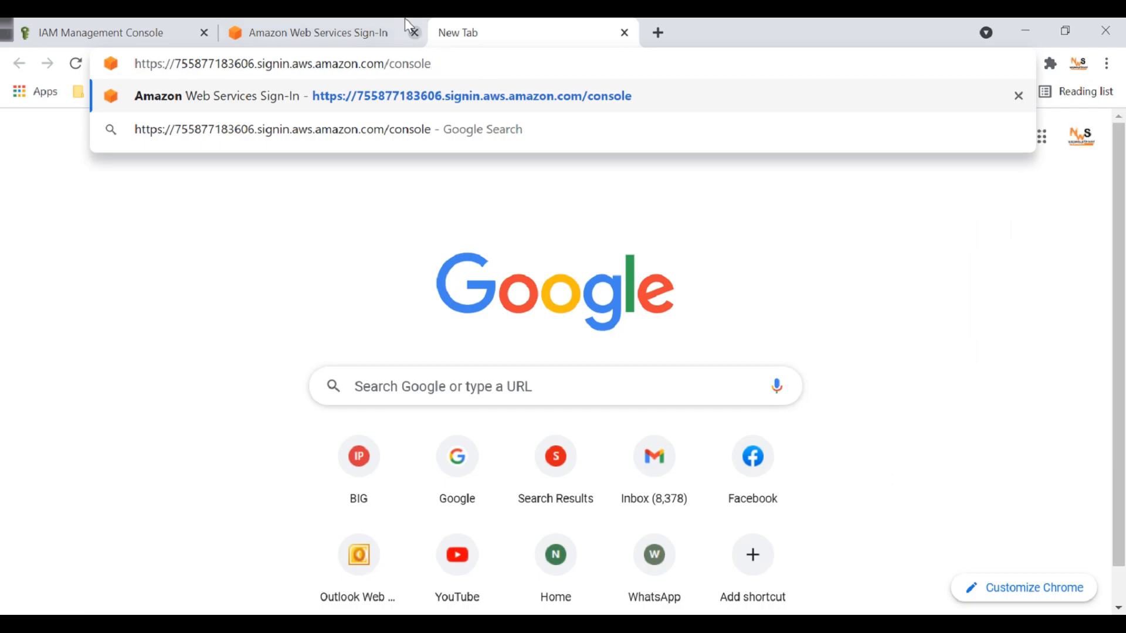
{"action": "key", "text": "Return"}
Back on the IAM results, download networkshield's credentials as a .csv file
{"action": "left_click", "coordinate": [163, 23]}
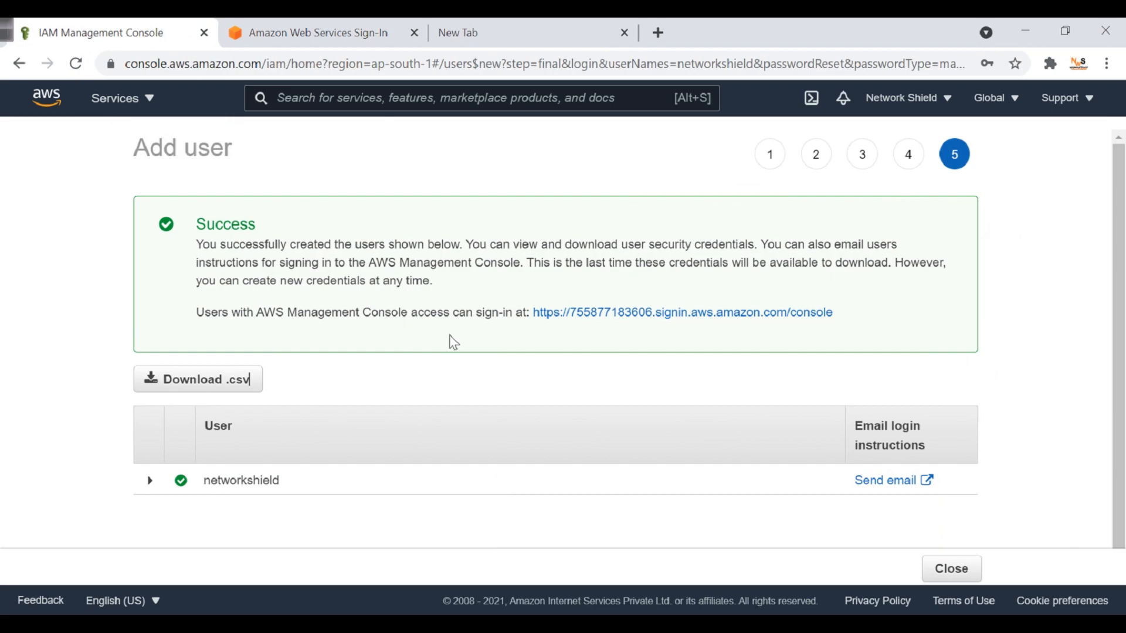
{"action": "scroll", "coordinate": [410, 362], "scroll_direction": "down", "scroll_amount": 1}
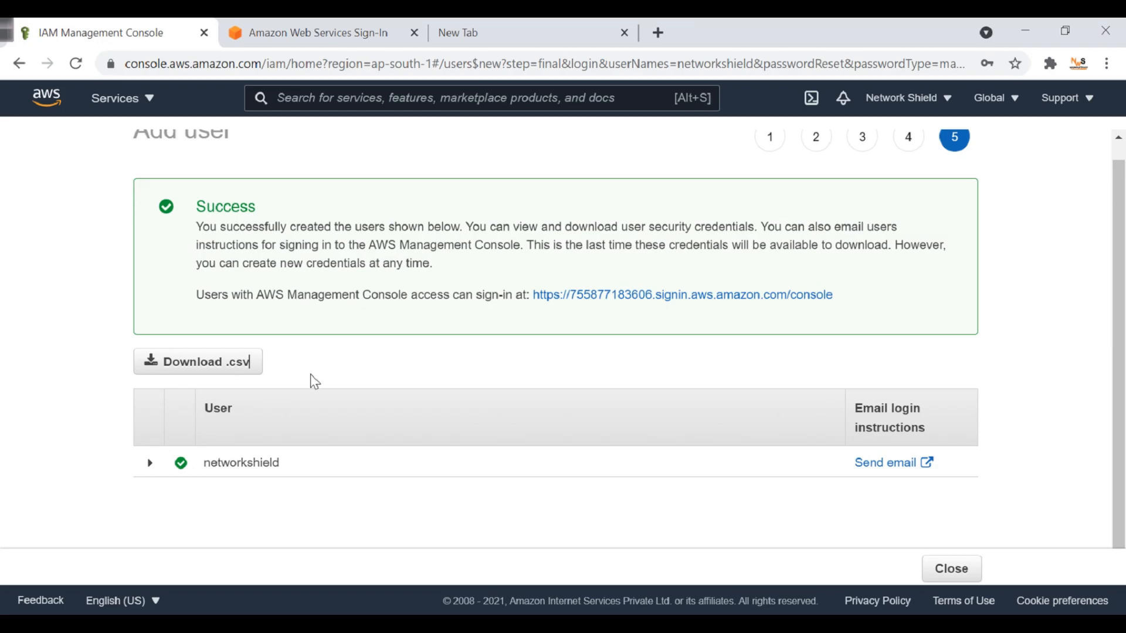
{"action": "left_click", "coordinate": [261, 369]}
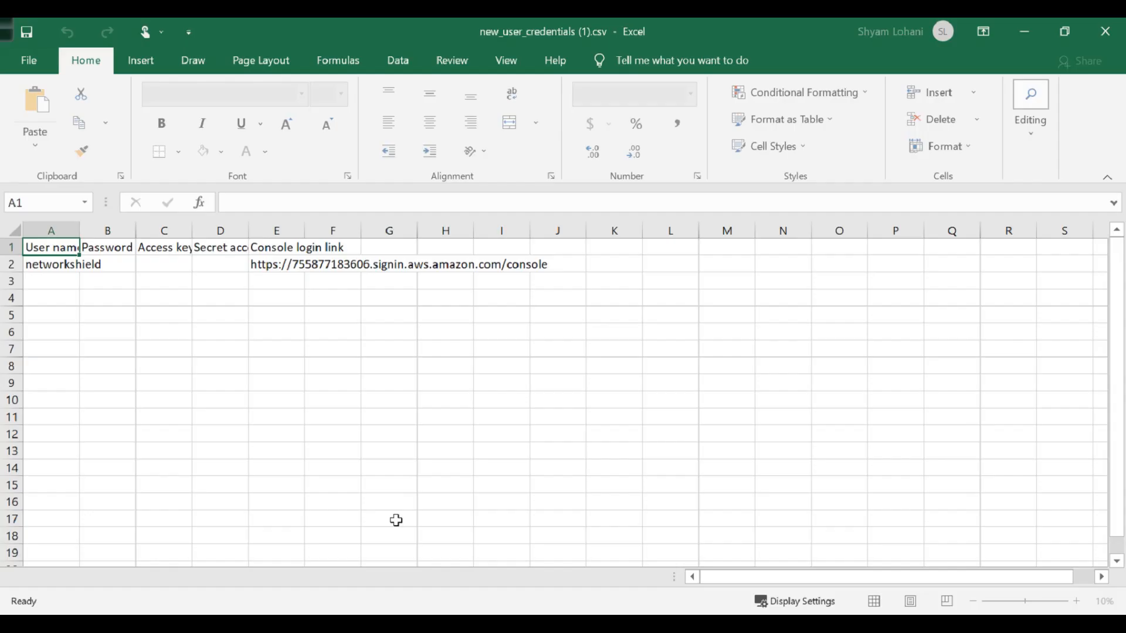
Widen columns A, C and E so networkshield, Access key ID and the login link fit
{"action": "left_click", "coordinate": [222, 392]}
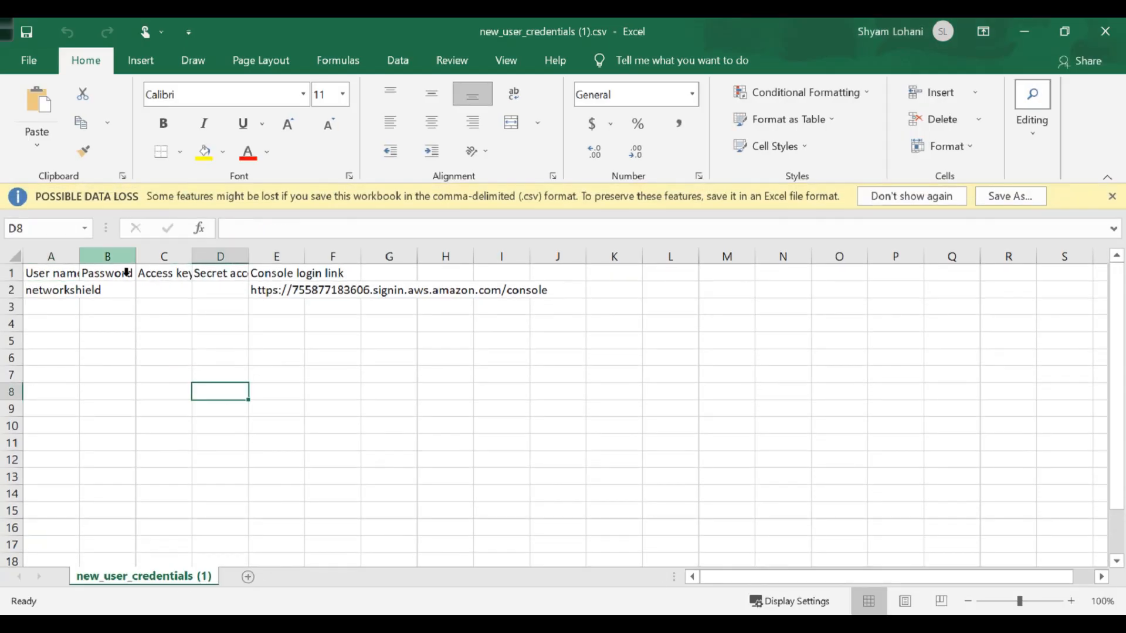
{"action": "double_click", "coordinate": [80, 264]}
{"action": "double_click", "coordinate": [164, 261]}
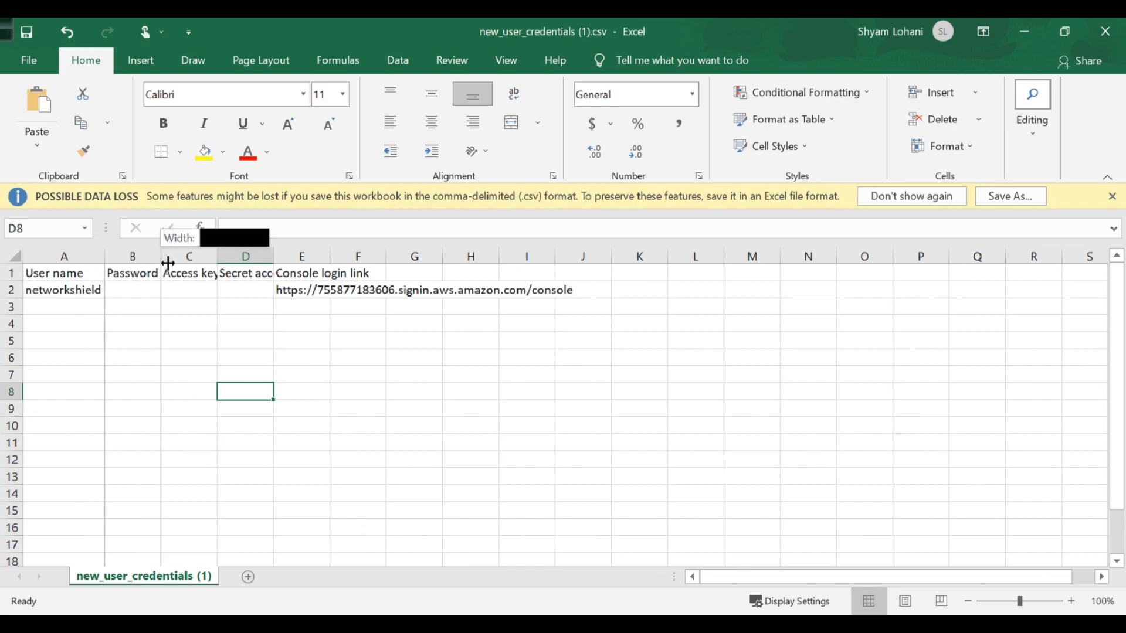
{"action": "left_click_drag", "start_coordinate": [222, 275], "coordinate": [675, 269]}
{"action": "left_click", "coordinate": [577, 375]}
{"action": "left_click", "coordinate": [132, 359]}
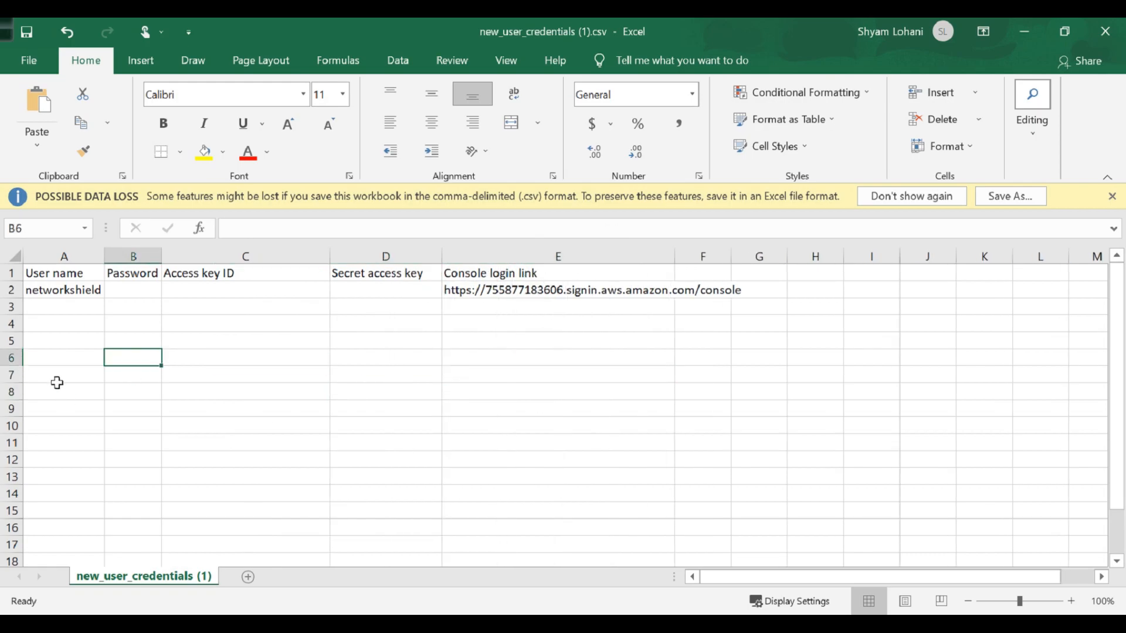
Inspect the user name cell, the empty Password cell B2, and cell C2
{"action": "left_click", "coordinate": [59, 292]}
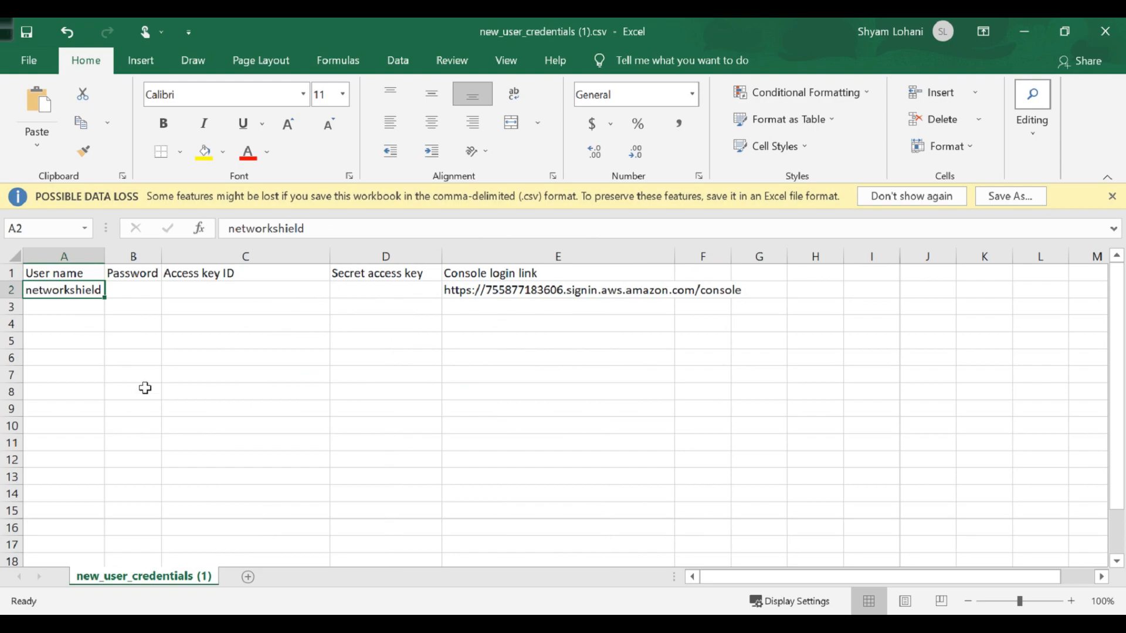
{"action": "left_click", "coordinate": [146, 292]}
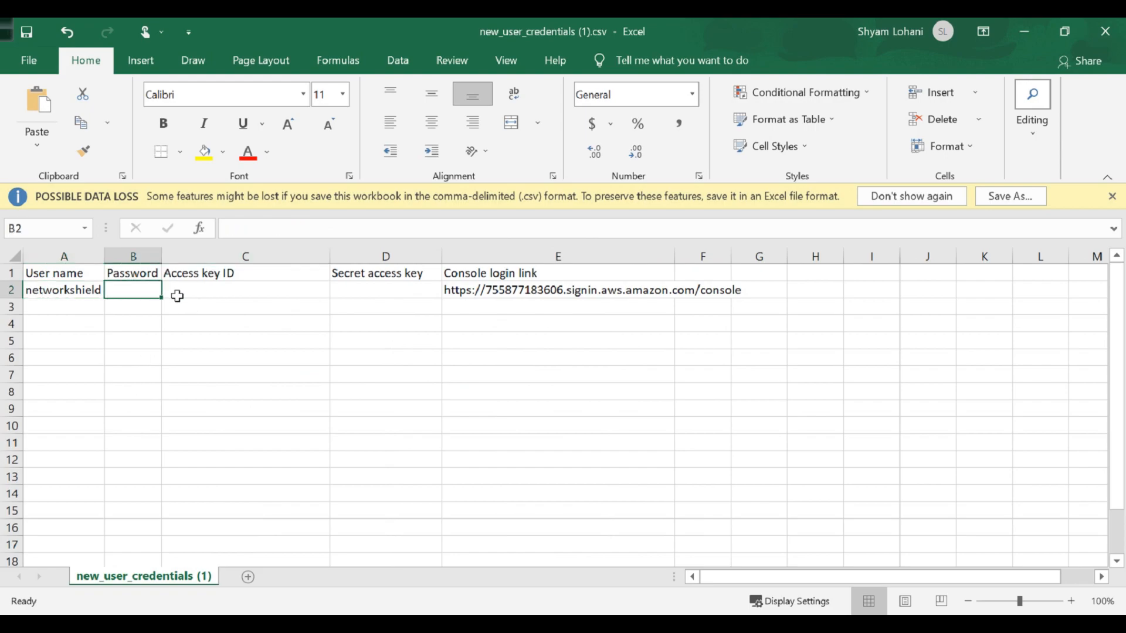
{"action": "double_click", "coordinate": [141, 294]}
{"action": "left_click", "coordinate": [222, 339]}
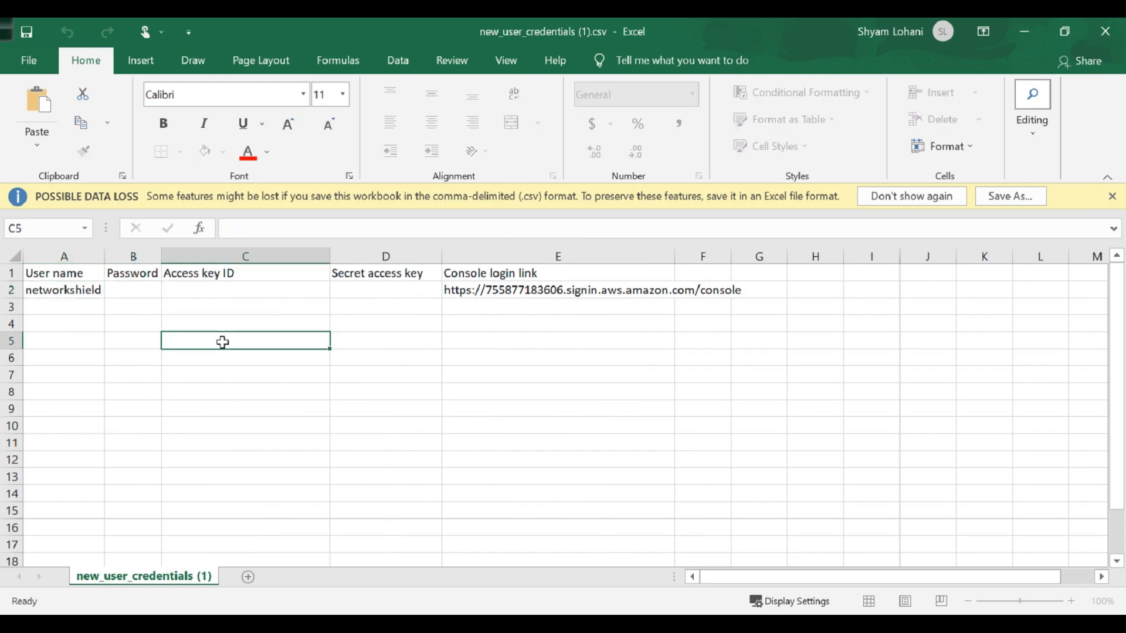
{"action": "left_click", "coordinate": [133, 295]}
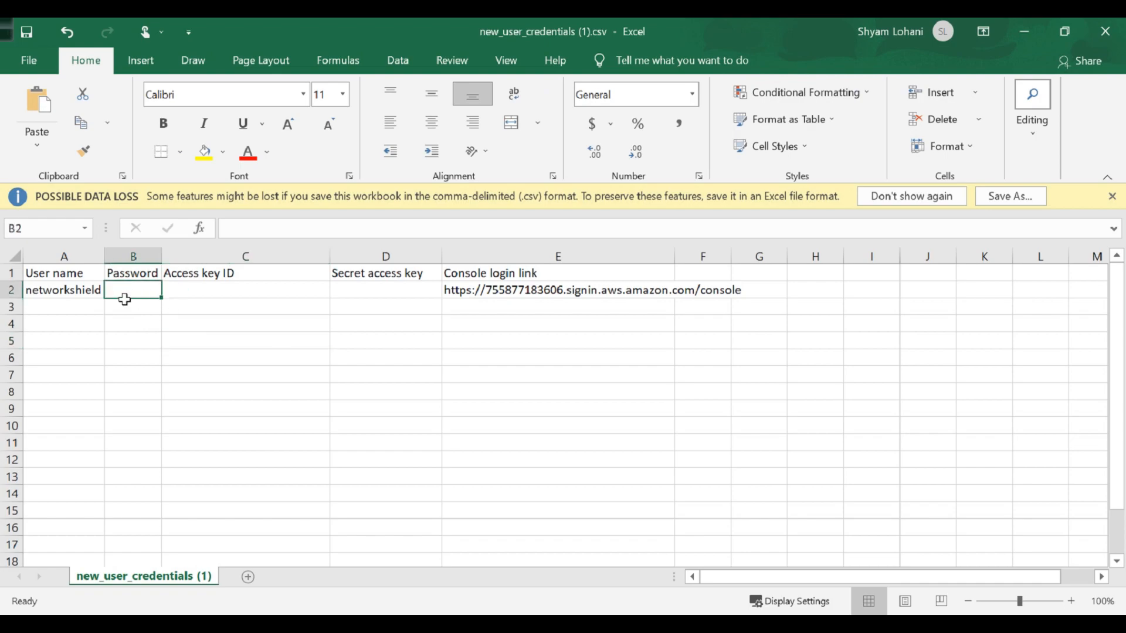
{"action": "left_click", "coordinate": [226, 295]}
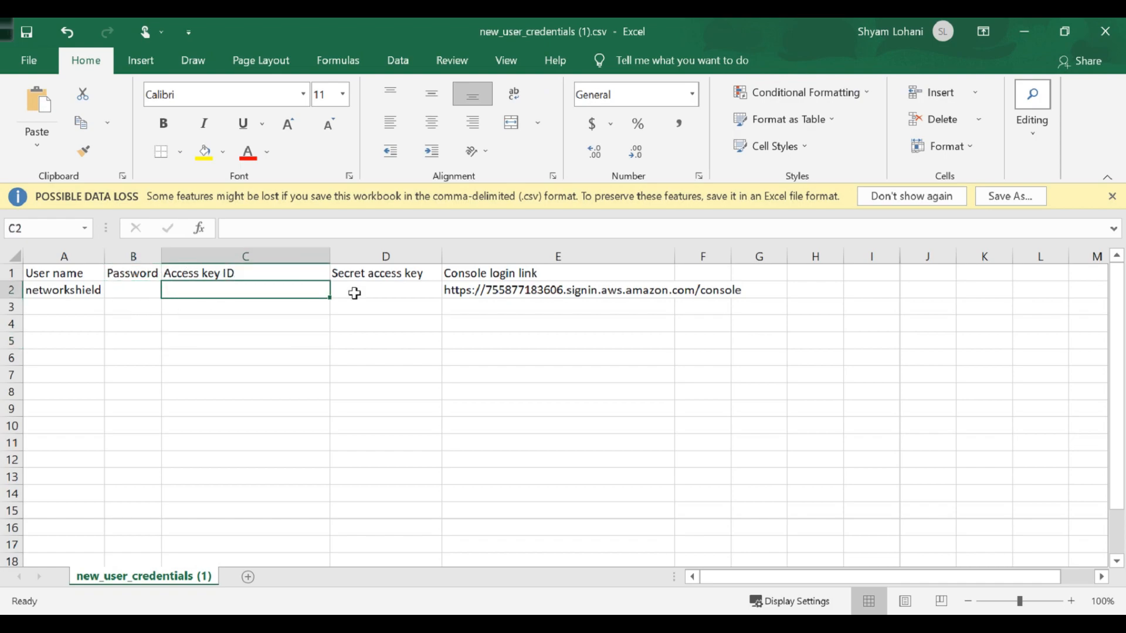
Re-enter the console login link in E2 so it becomes a clickable hyperlink
{"action": "left_click", "coordinate": [548, 296]}
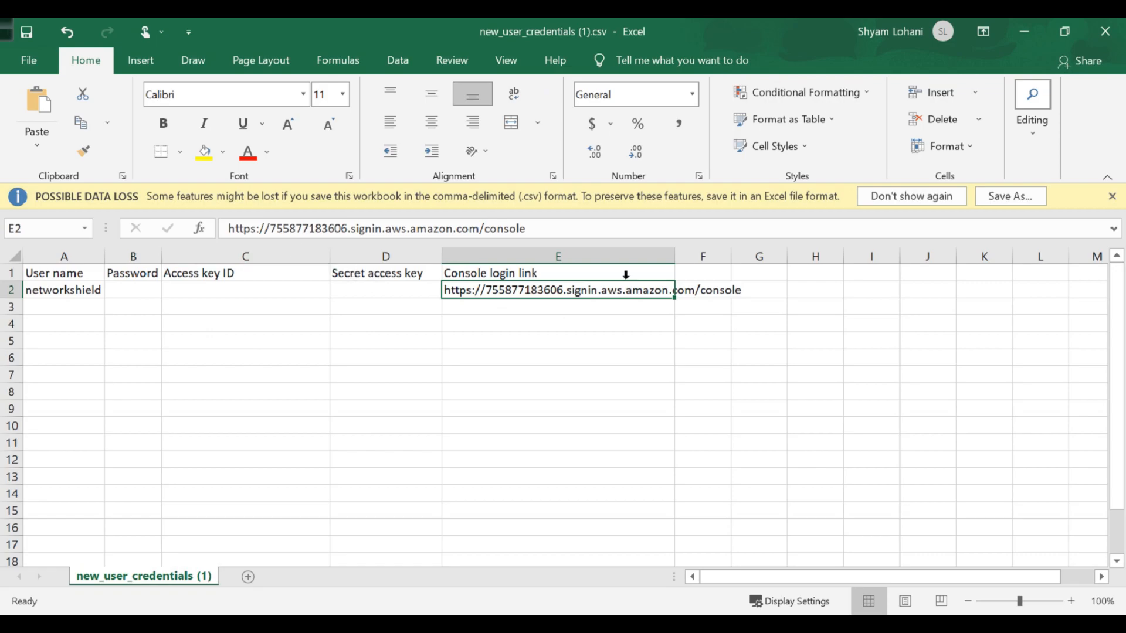
{"action": "left_click", "coordinate": [282, 234]}
{"action": "left_click_drag", "start_coordinate": [271, 234], "coordinate": [351, 235]}
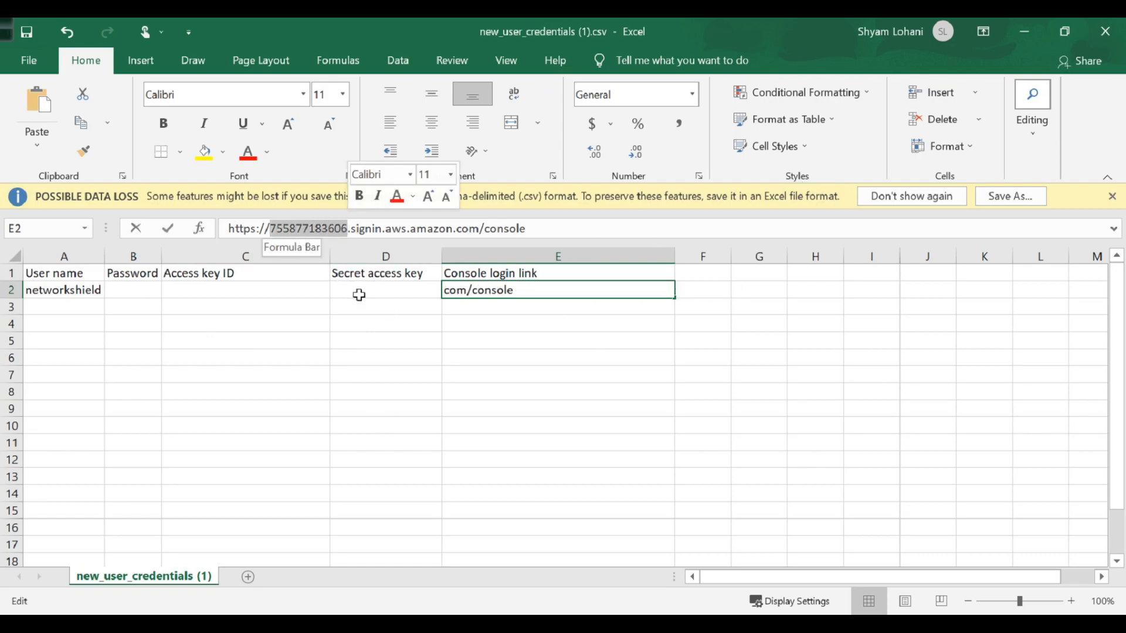
{"action": "left_click", "coordinate": [386, 366]}
{"action": "left_click", "coordinate": [530, 345]}
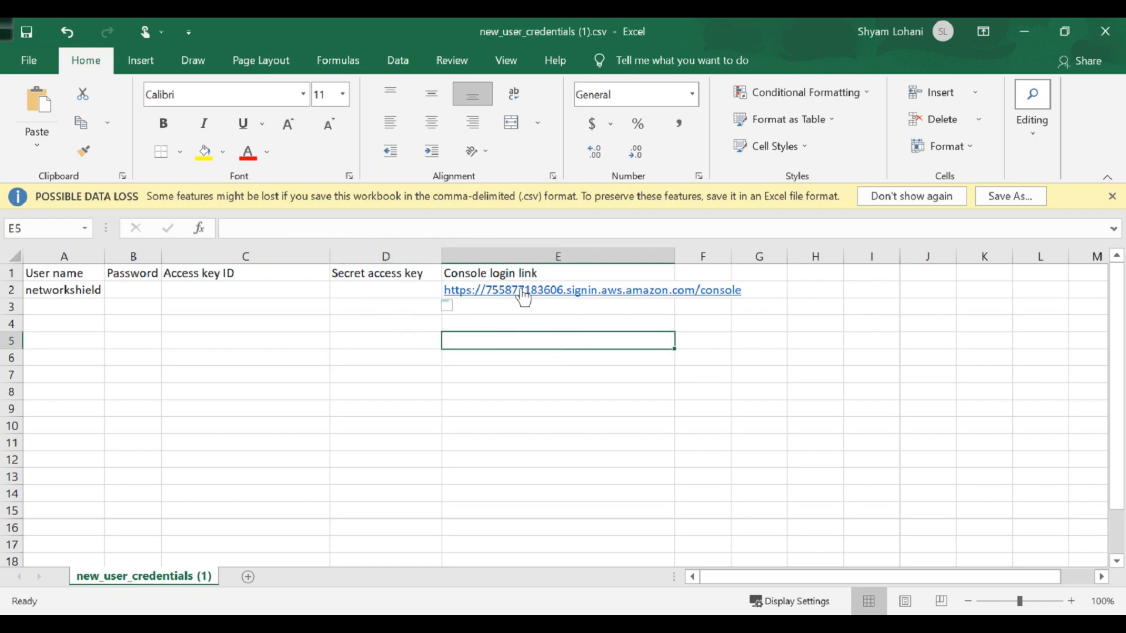
{"action": "left_click", "coordinate": [560, 424]}
{"action": "left_click", "coordinate": [294, 340]}
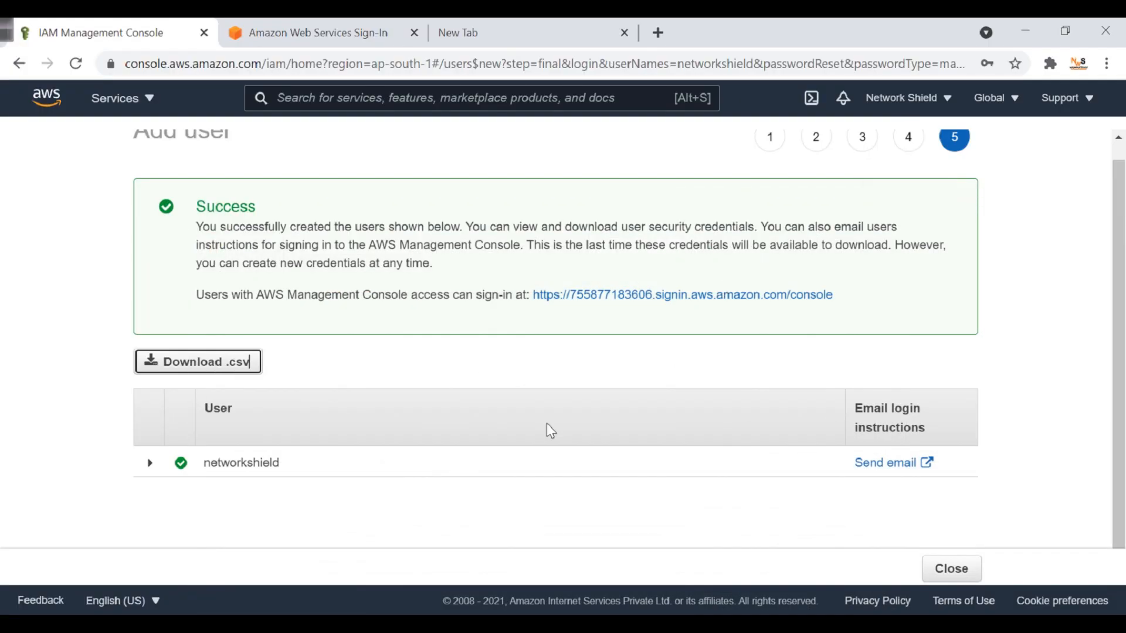
{"action": "scroll", "coordinate": [312, 344], "scroll_direction": "up", "scroll_amount": 1}
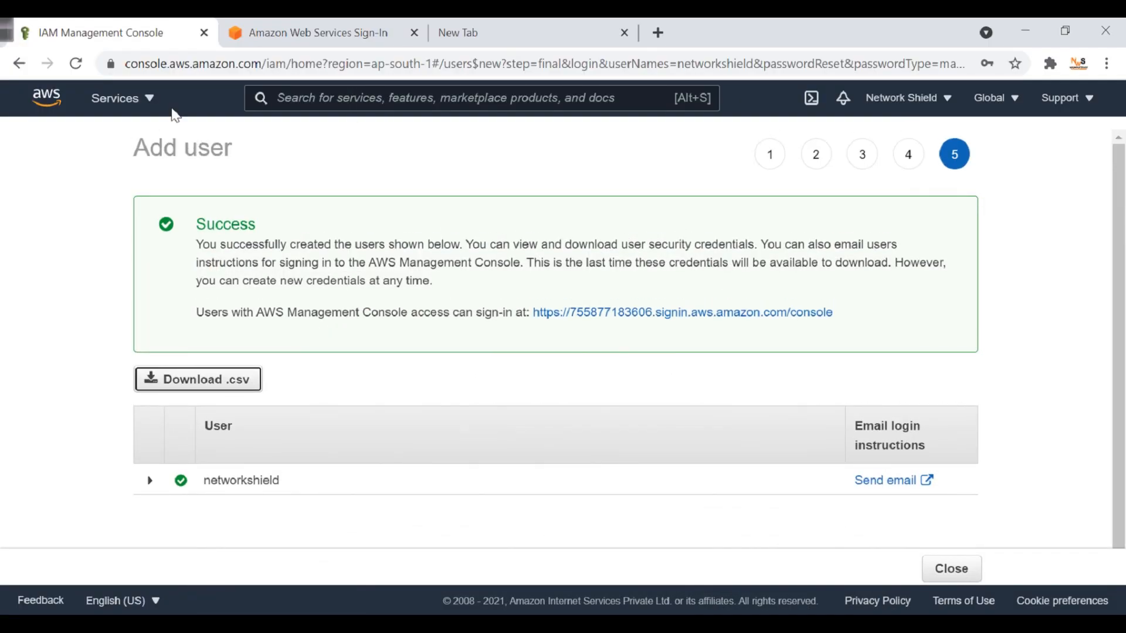
Search for IAM and open the IAM service dashboard
{"action": "left_click", "coordinate": [469, 109]}
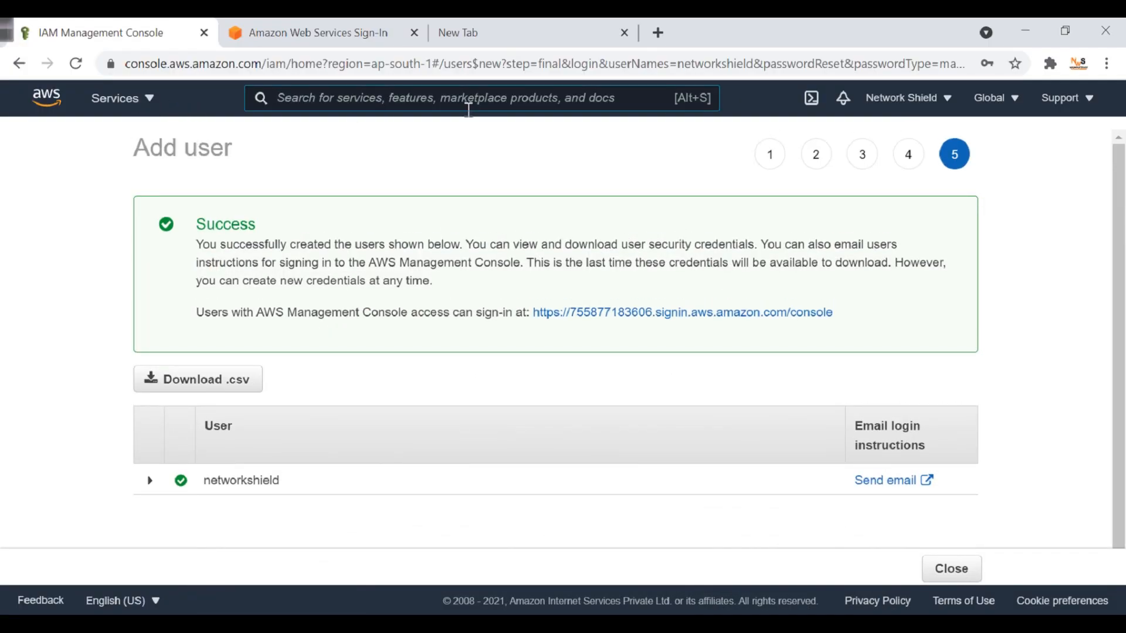
{"action": "type", "text": "IAM"}
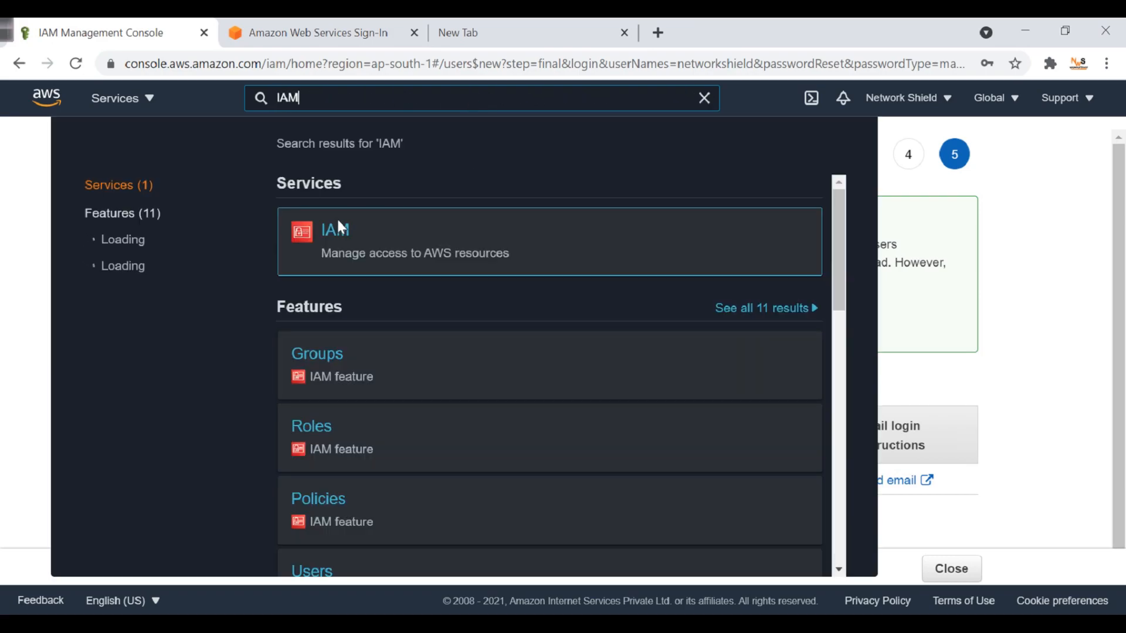
{"action": "left_click", "coordinate": [340, 227]}
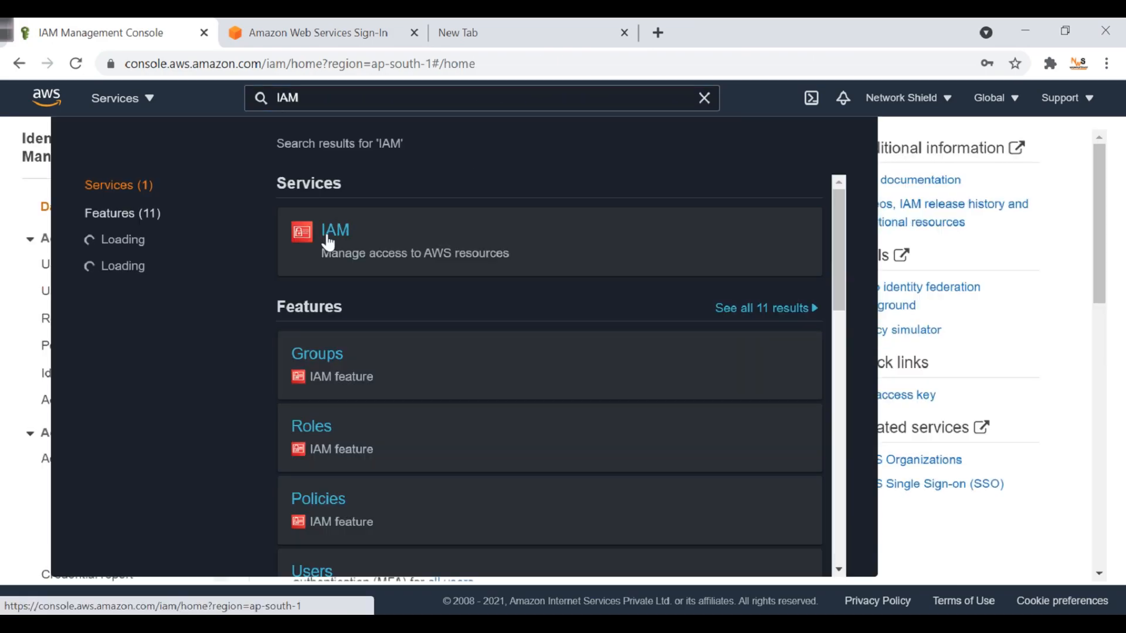
{"action": "left_click", "coordinate": [19, 281]}
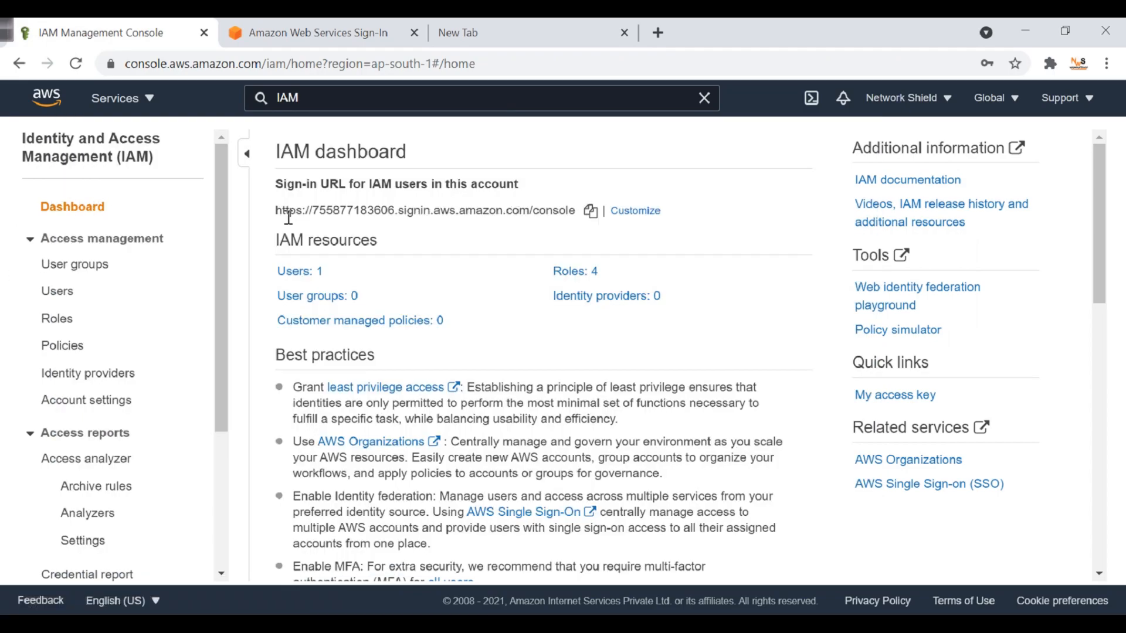
Create the account alias networksheild for the sign-in URL and copy the new URL
{"action": "left_click", "coordinate": [630, 212]}
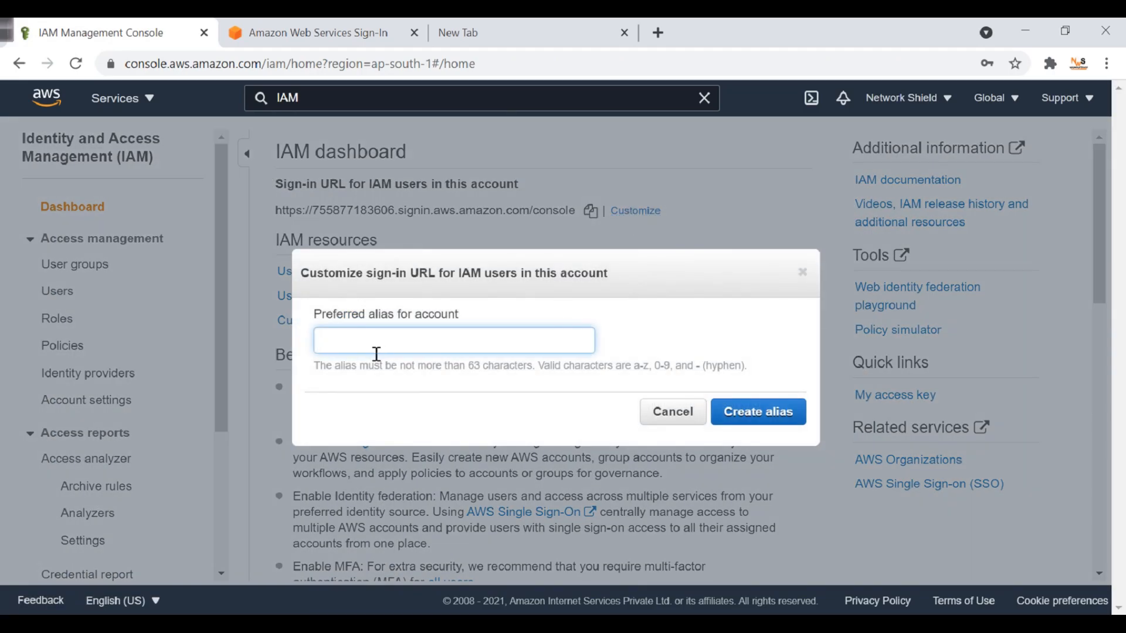
{"action": "type", "text": "Network"}
{"action": "key", "text": "BackSpace"}
{"action": "key", "text": "BackSpace"}
{"action": "key", "text": "BackSpace"}
{"action": "key", "text": "BackSpace"}
{"action": "key", "text": "BackSpace"}
{"action": "key", "text": "BackSpace"}
{"action": "key", "text": "BackSpace"}
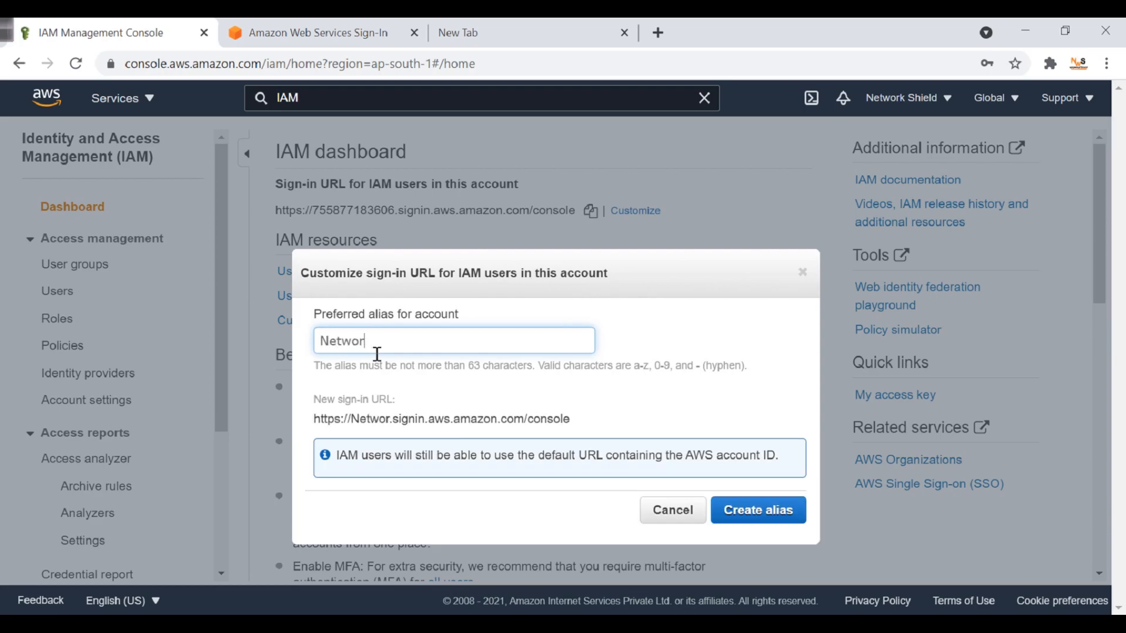
{"action": "type", "text": "networkshei"}
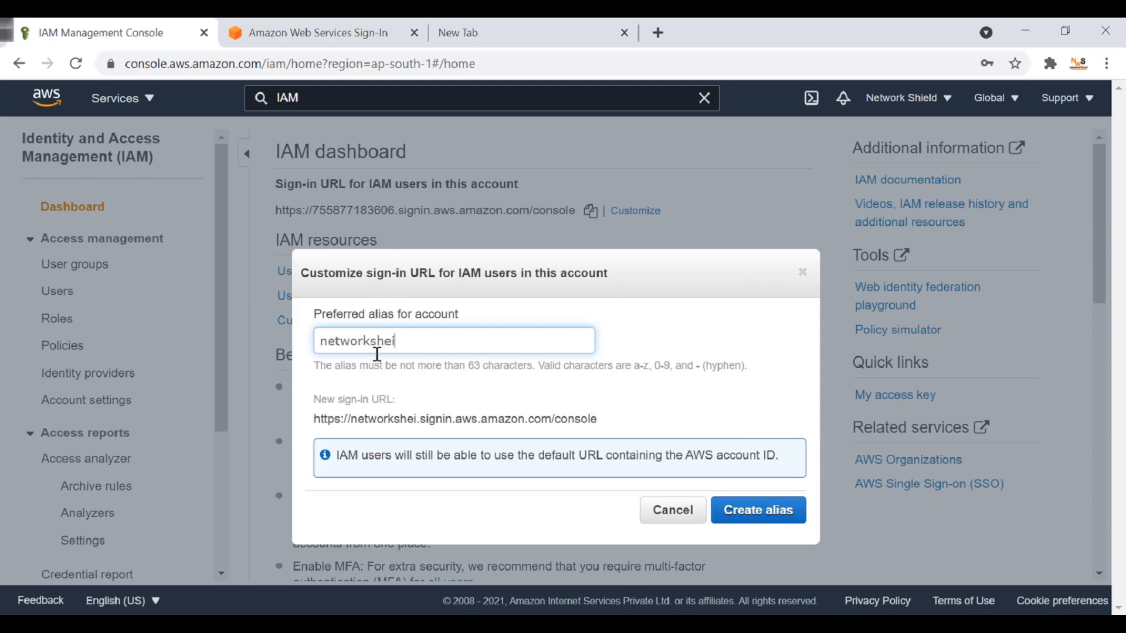
{"action": "type", "text": "ld"}
{"action": "left_click", "coordinate": [768, 517]}
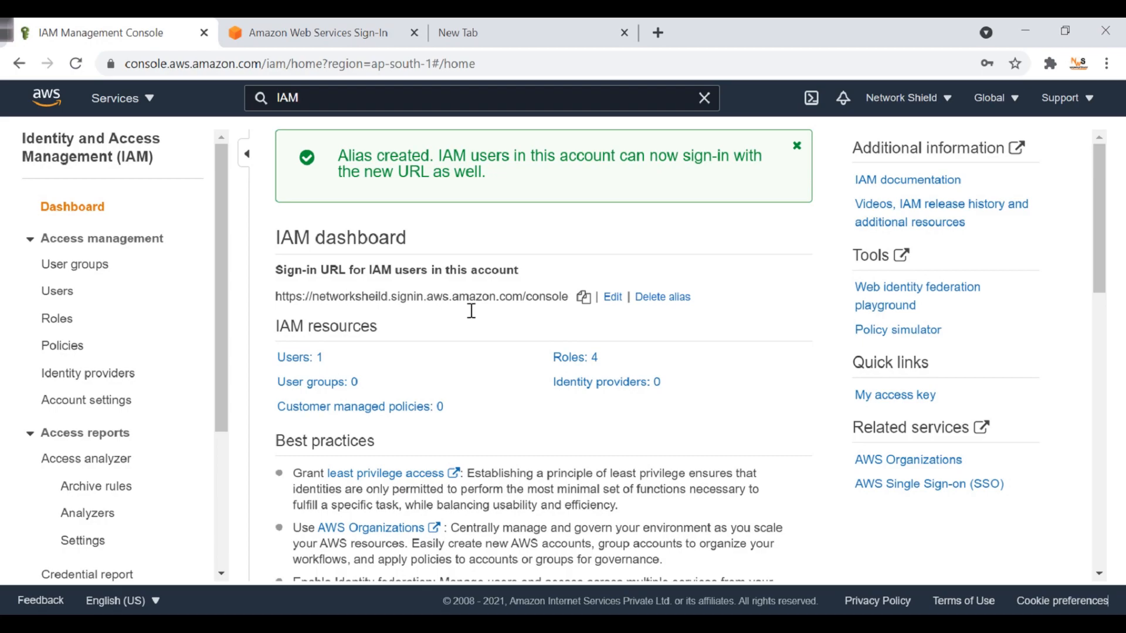
{"action": "left_click", "coordinate": [584, 297]}
Load the networksheild alias sign-in URL in a new browser tab
{"action": "left_click", "coordinate": [523, 35]}
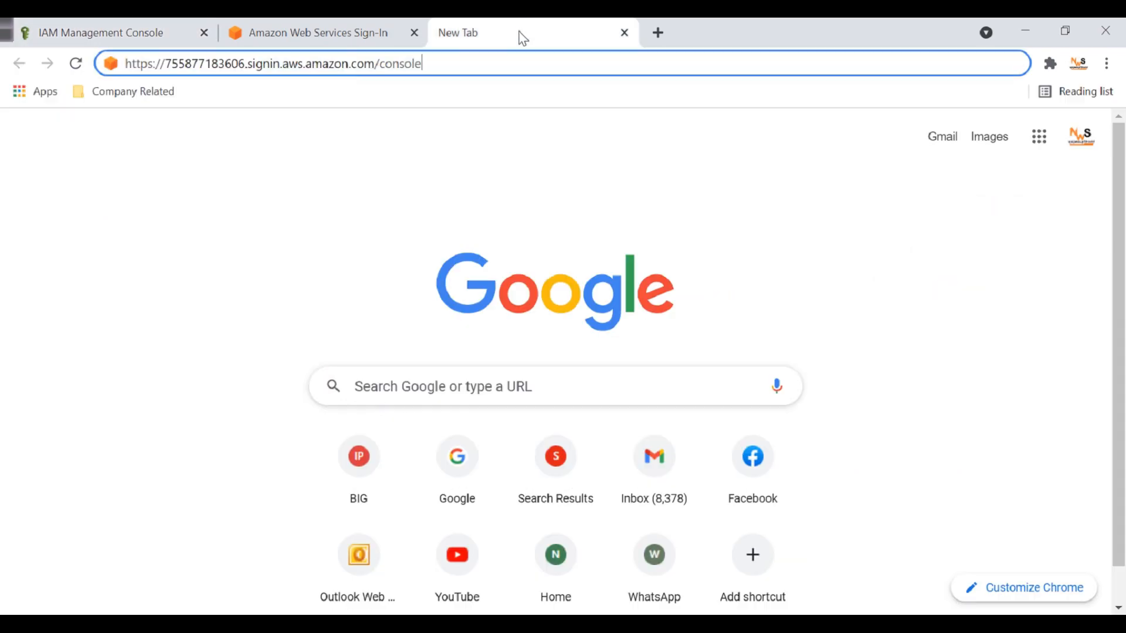
{"action": "left_click", "coordinate": [668, 34]}
{"action": "key", "text": "ctrl+v"}
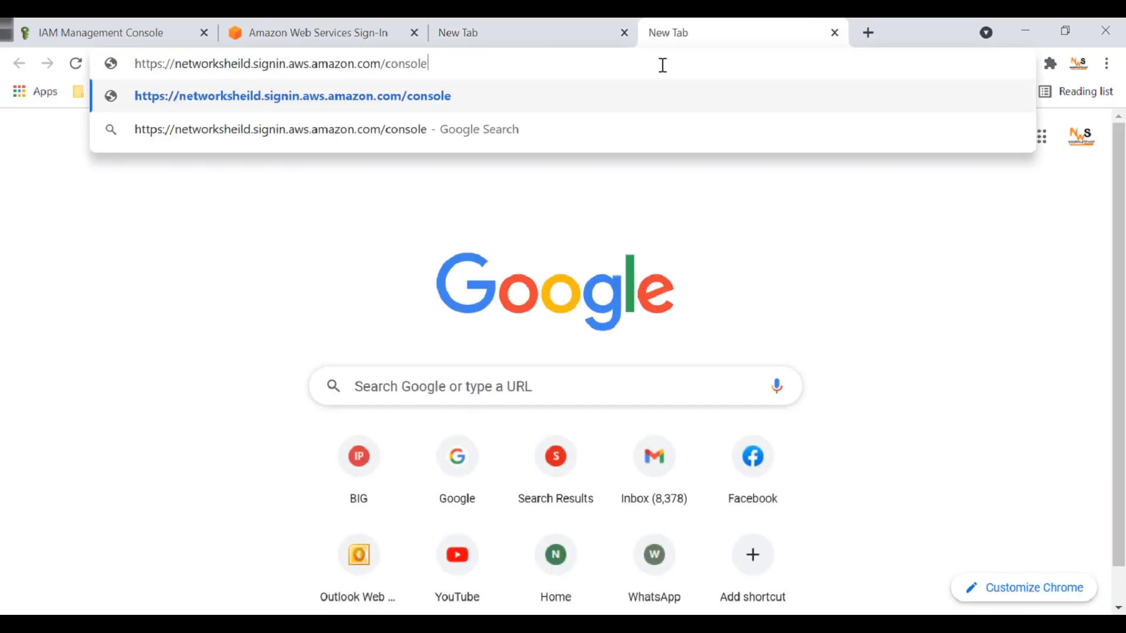
{"action": "key", "text": "Return"}
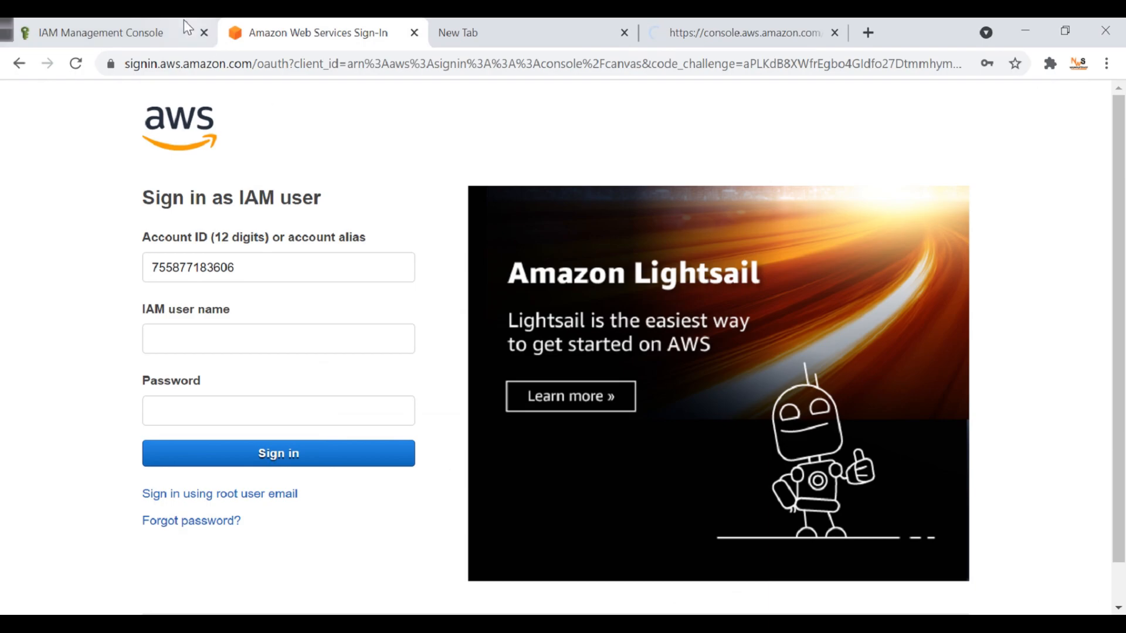
Open Users on the IAM tab and reload the page when prompted
{"action": "left_click", "coordinate": [185, 22]}
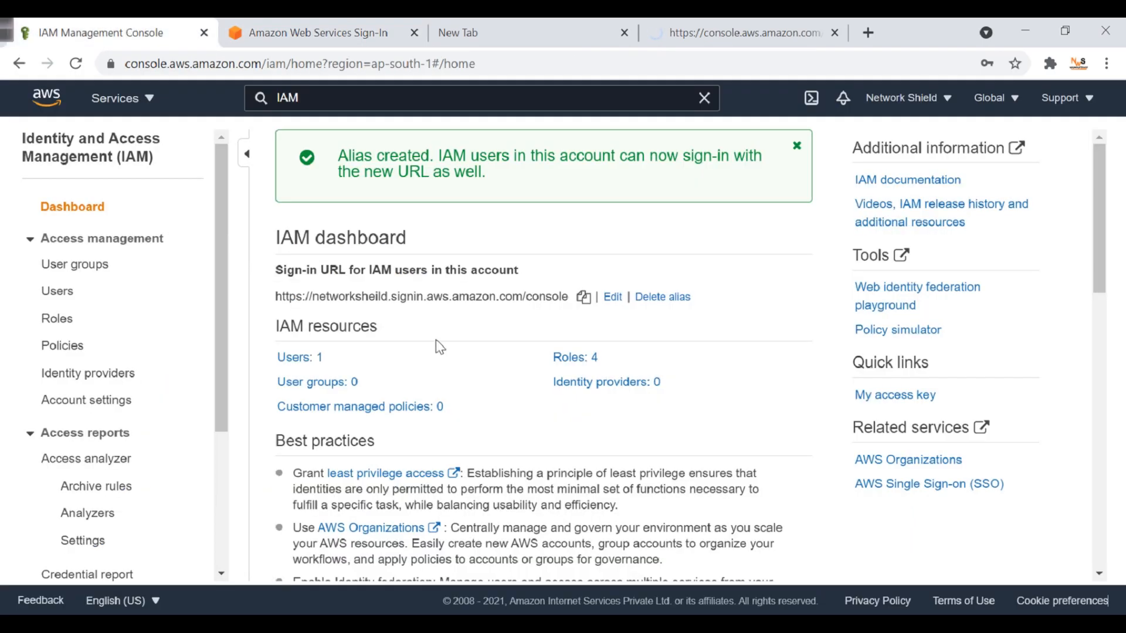
{"action": "left_click", "coordinate": [298, 359]}
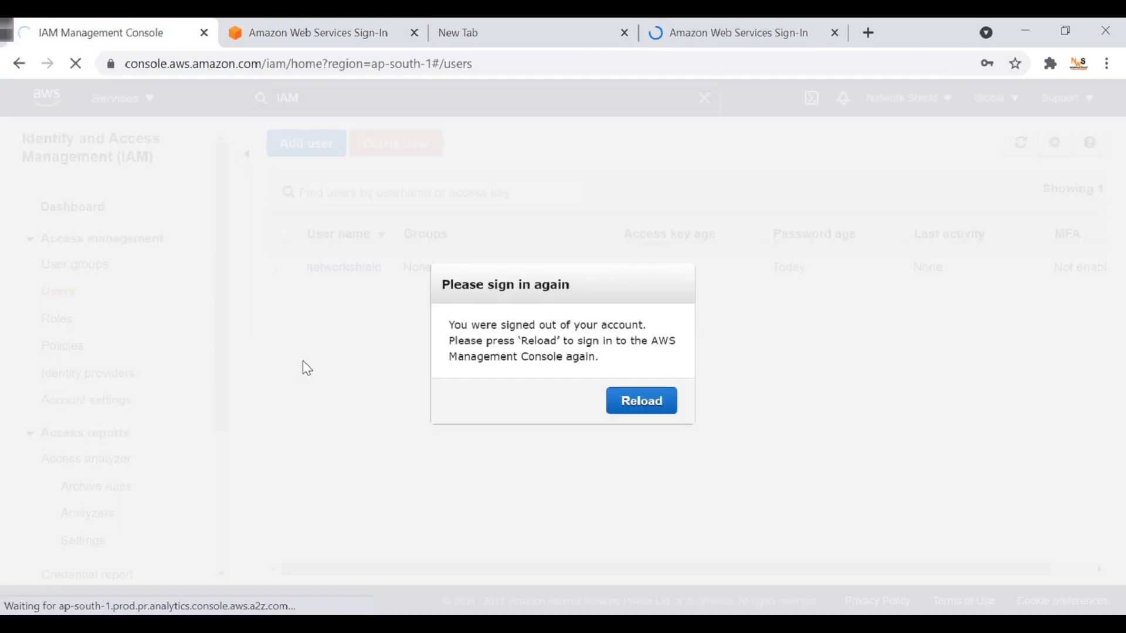
{"action": "left_click", "coordinate": [644, 412]}
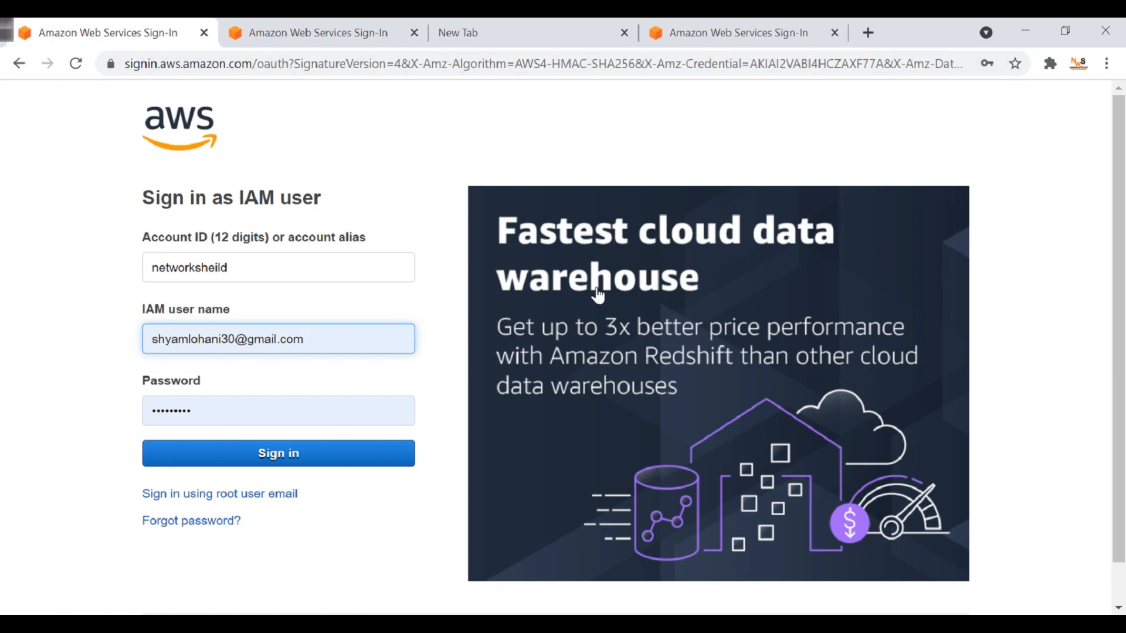
On the other sign-in tab, clear the pre-filled user name and password
{"action": "left_click", "coordinate": [452, 147]}
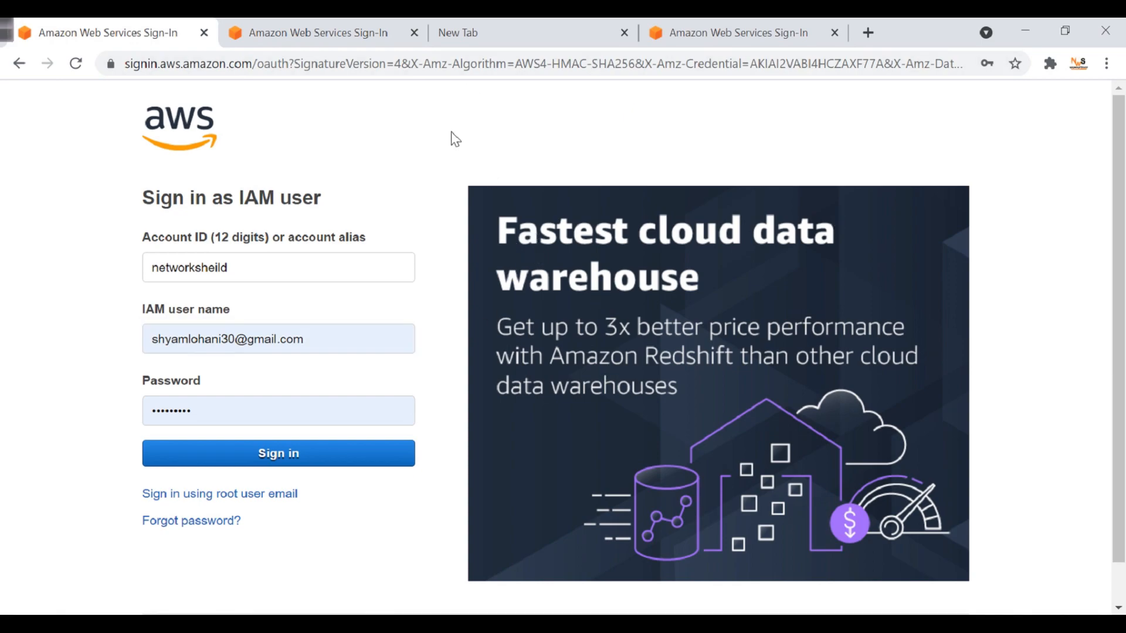
{"action": "left_click", "coordinate": [772, 31]}
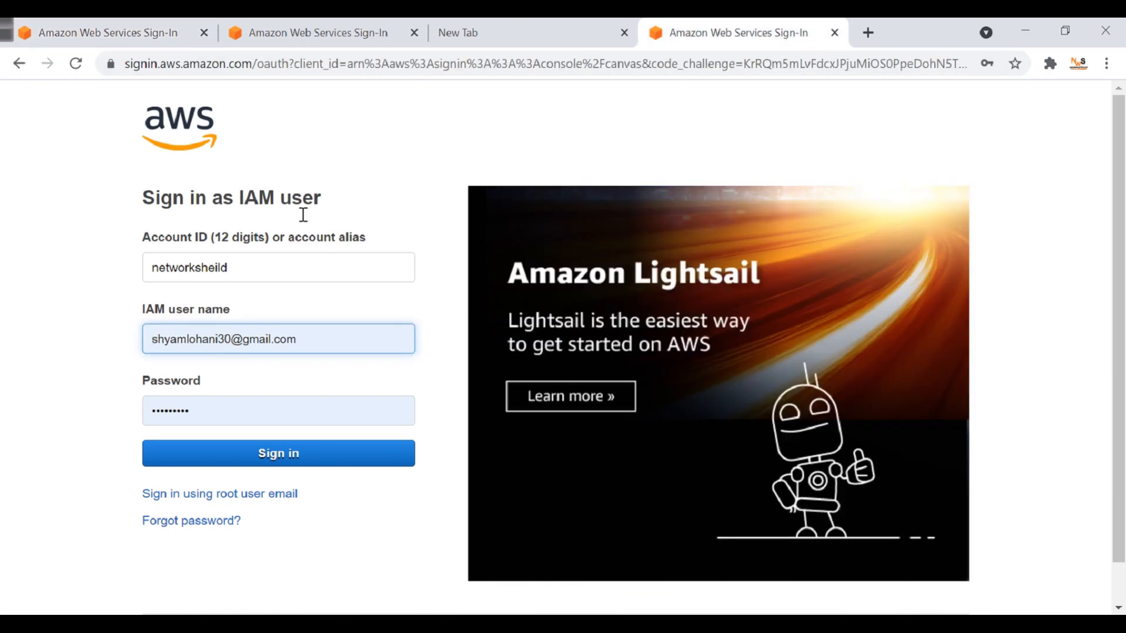
{"action": "left_click", "coordinate": [329, 343]}
{"action": "key", "text": "ctrl+a"}
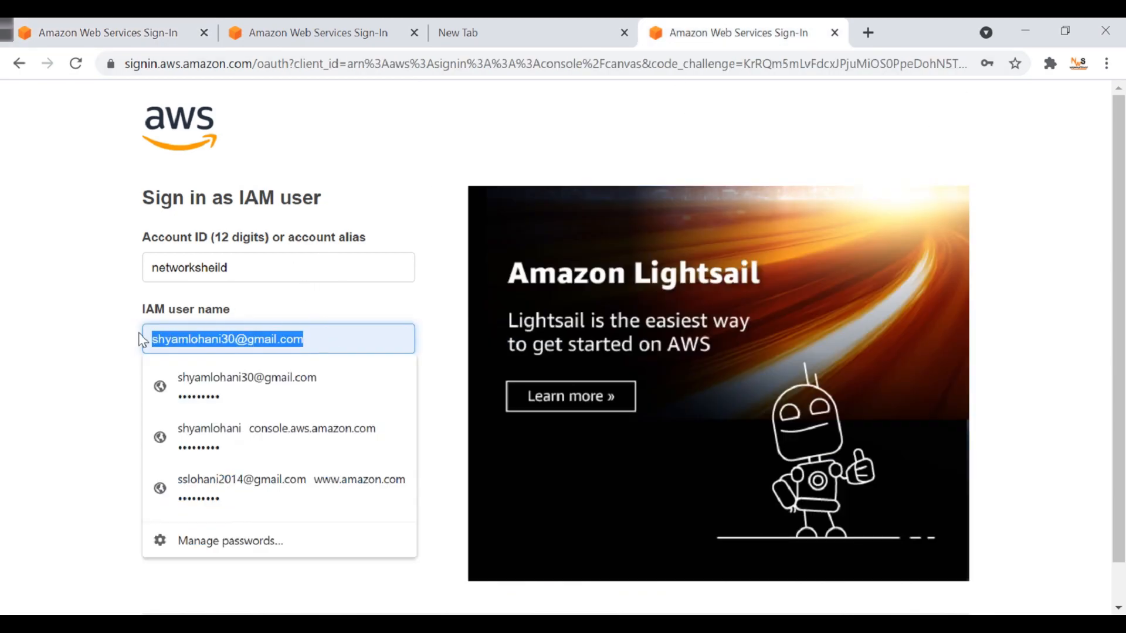
{"action": "key", "text": "BackSpace"}
{"action": "left_click", "coordinate": [79, 316]}
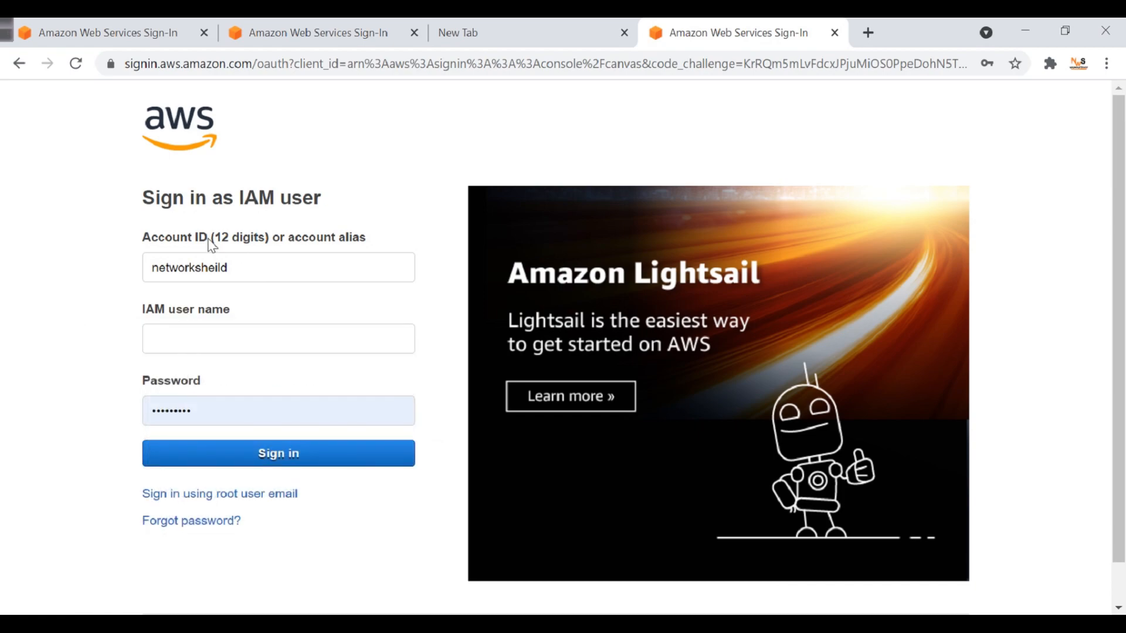
{"action": "left_click_drag", "start_coordinate": [253, 271], "coordinate": [104, 296]}
{"action": "left_click", "coordinate": [102, 300]}
{"action": "left_click_drag", "start_coordinate": [227, 420], "coordinate": [86, 414]}
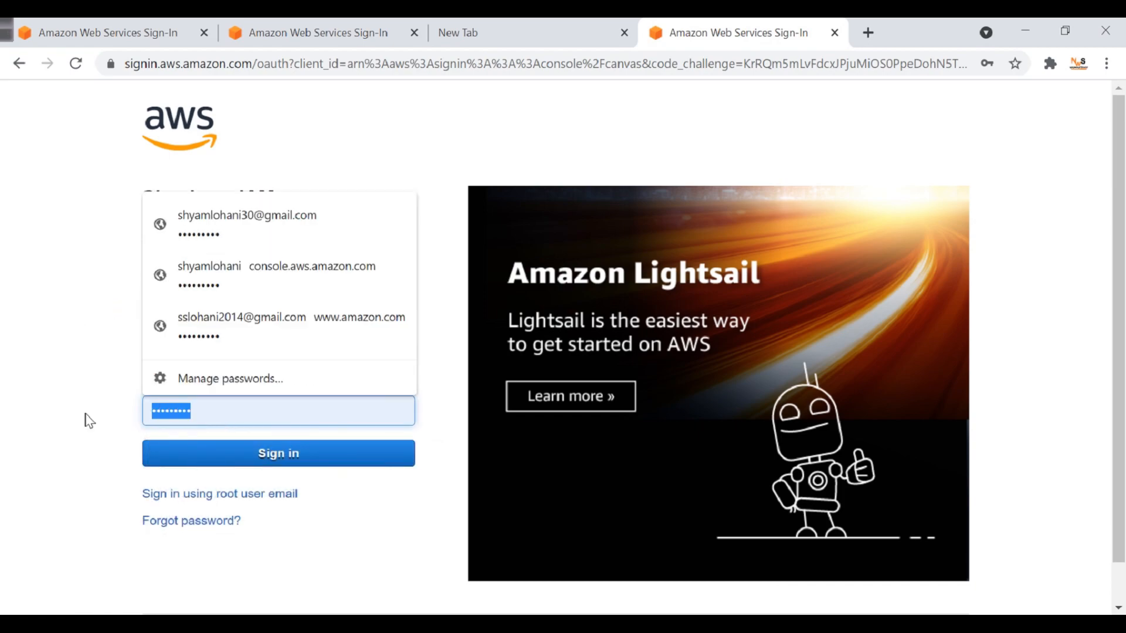
{"action": "key", "text": "BackSpace"}
{"action": "left_click", "coordinate": [61, 382]}
Sign in as networkshield with its password
{"action": "left_click", "coordinate": [282, 343]}
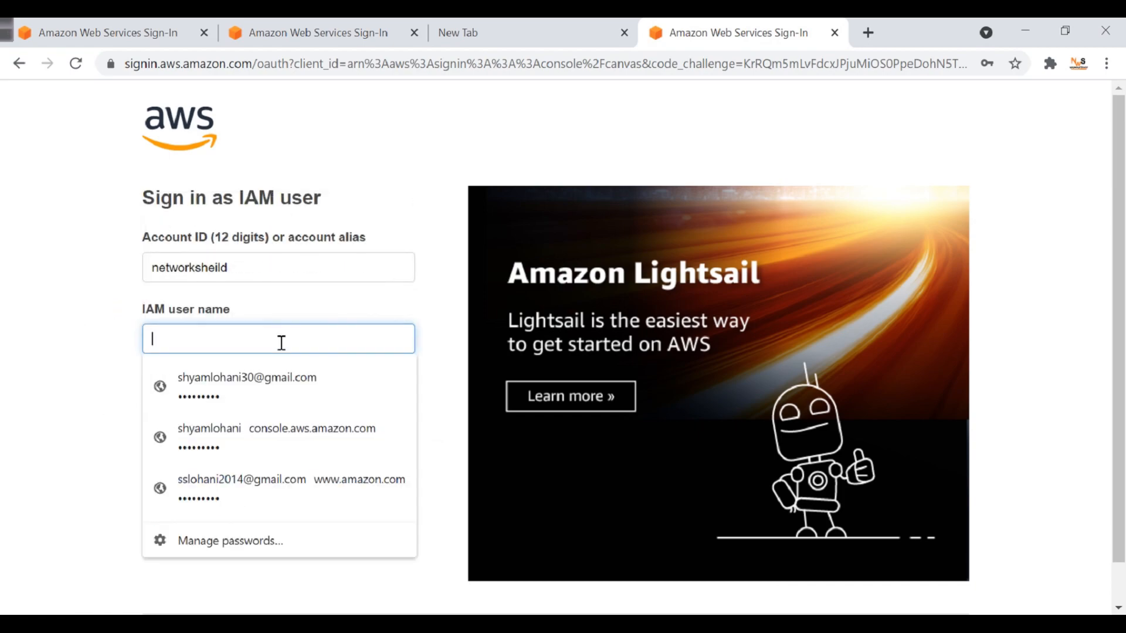
{"action": "type", "text": "networkshield"}
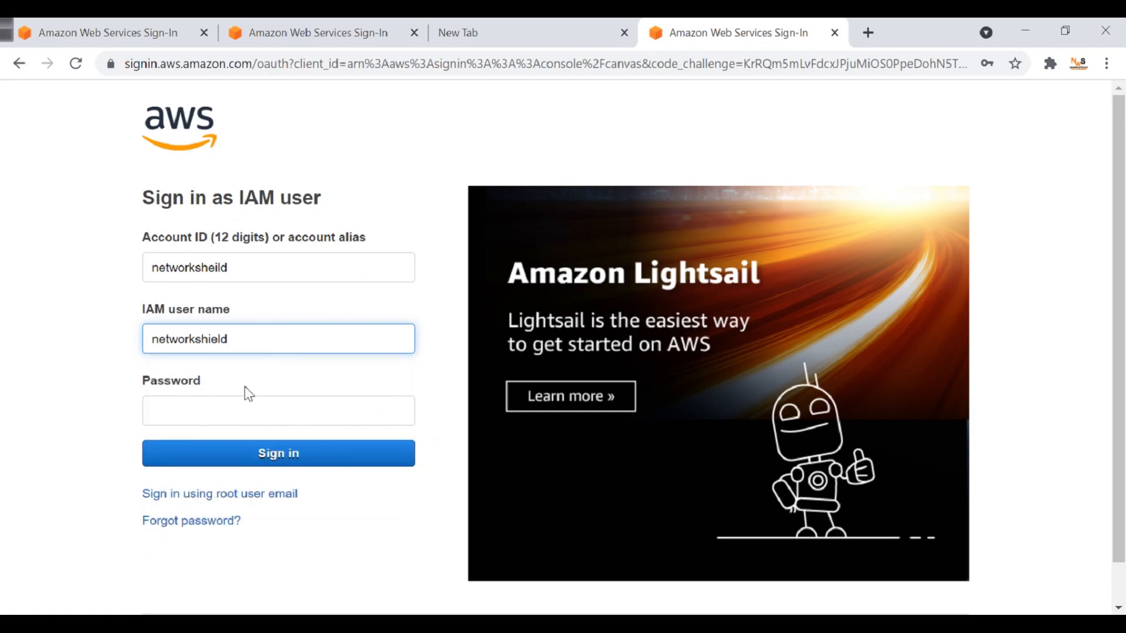
{"action": "left_click", "coordinate": [245, 417]}
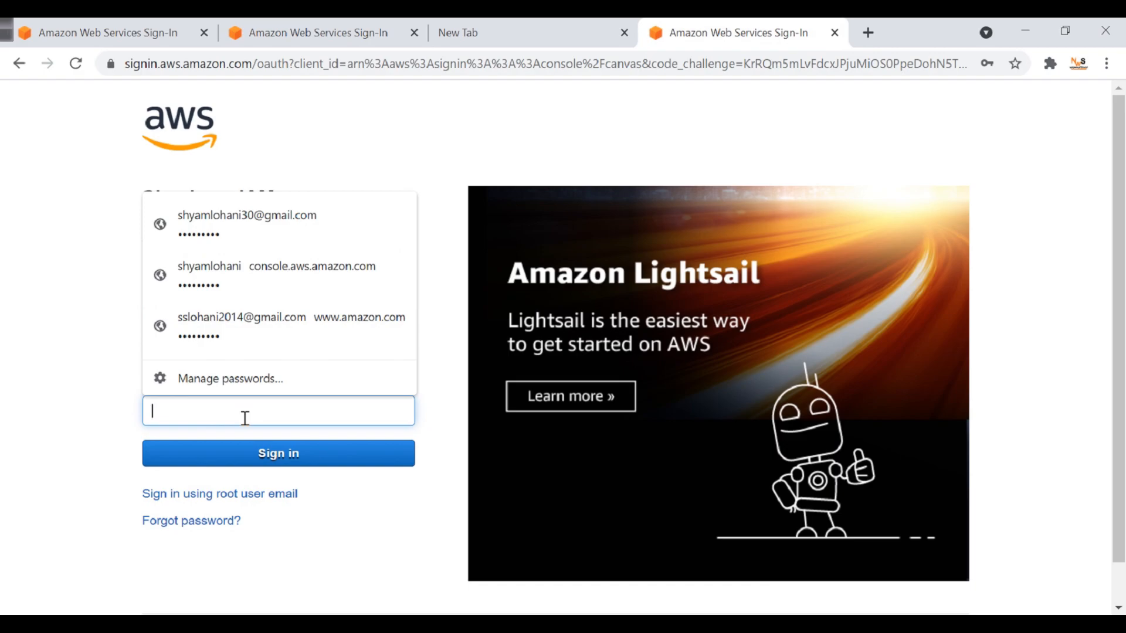
{"action": "type", "text": "••"}
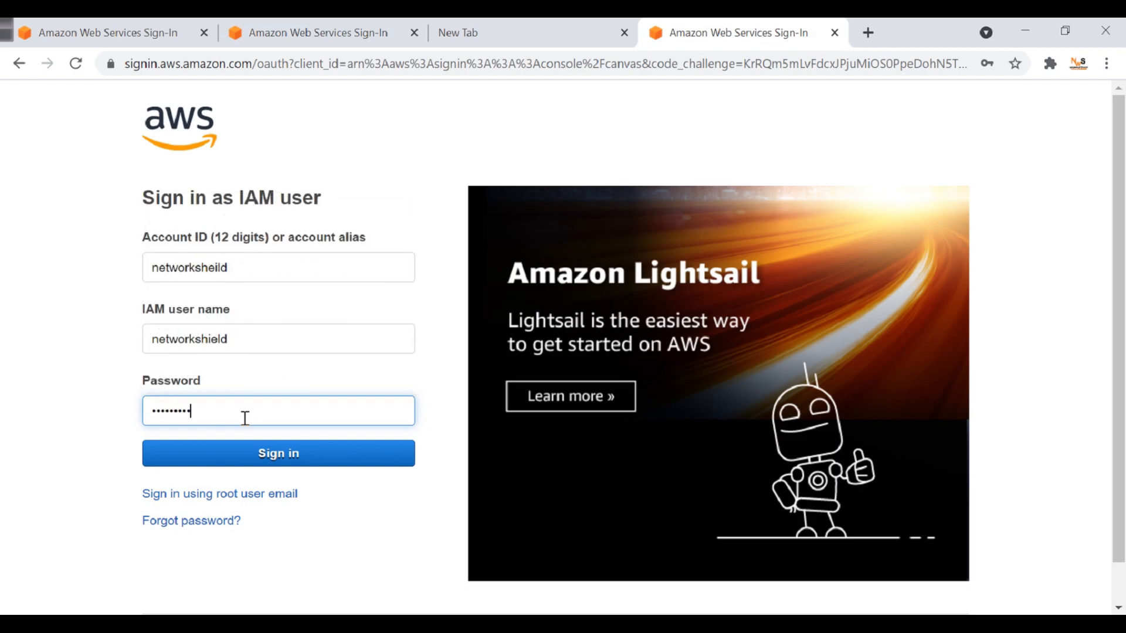
{"action": "key", "text": "Return"}
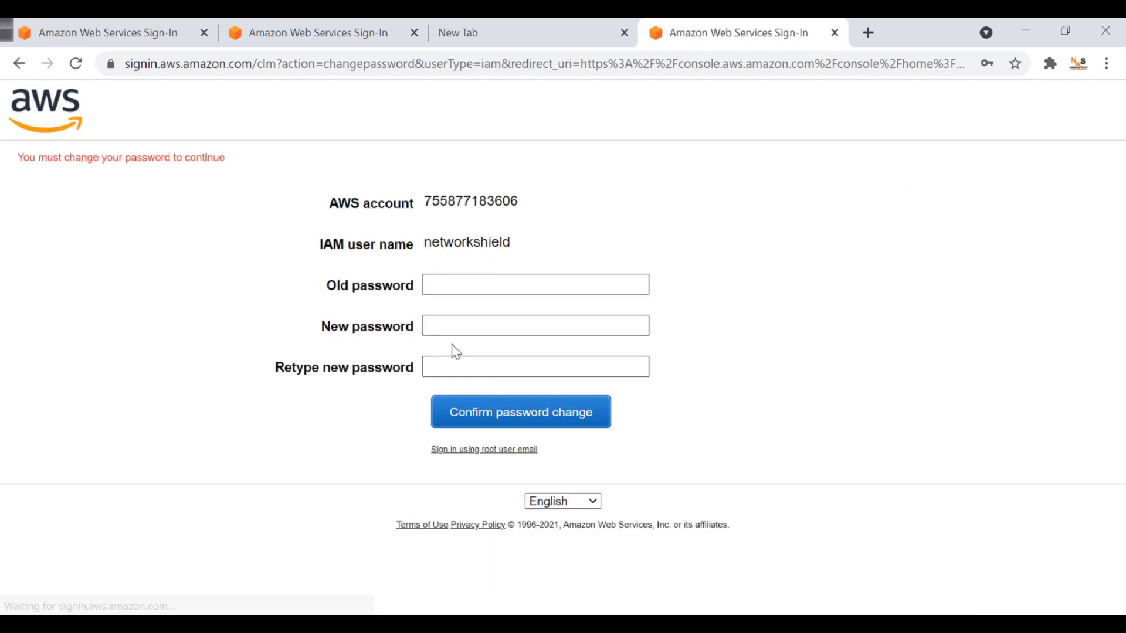
Change networkshield's password by entering the old password and the new password twice
{"action": "left_click", "coordinate": [477, 292]}
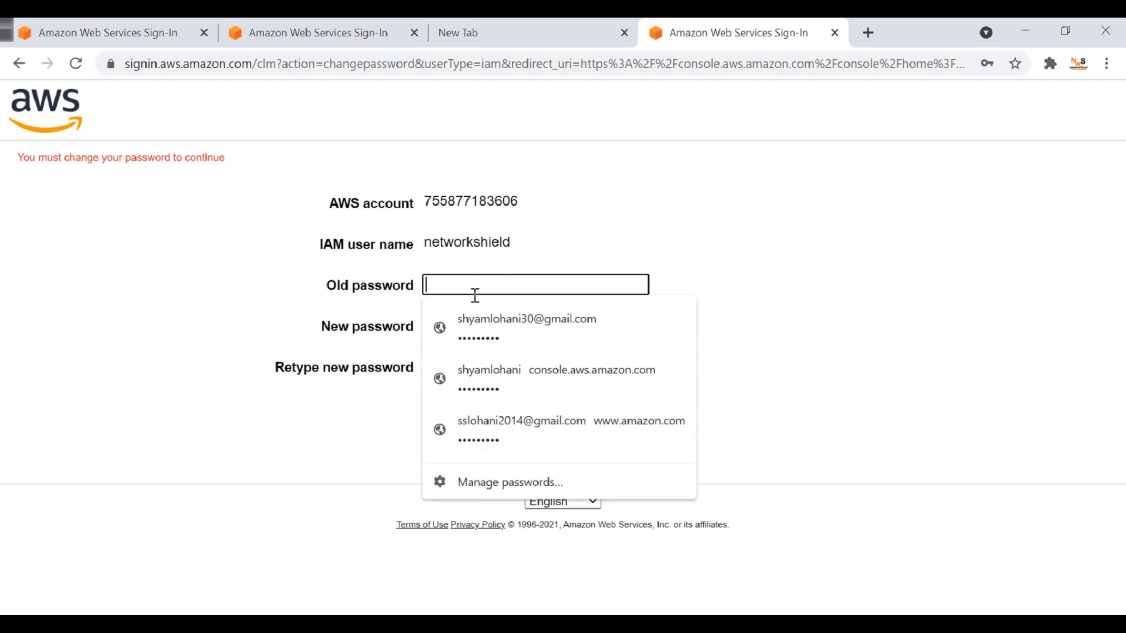
{"action": "type", "text": "••••"}
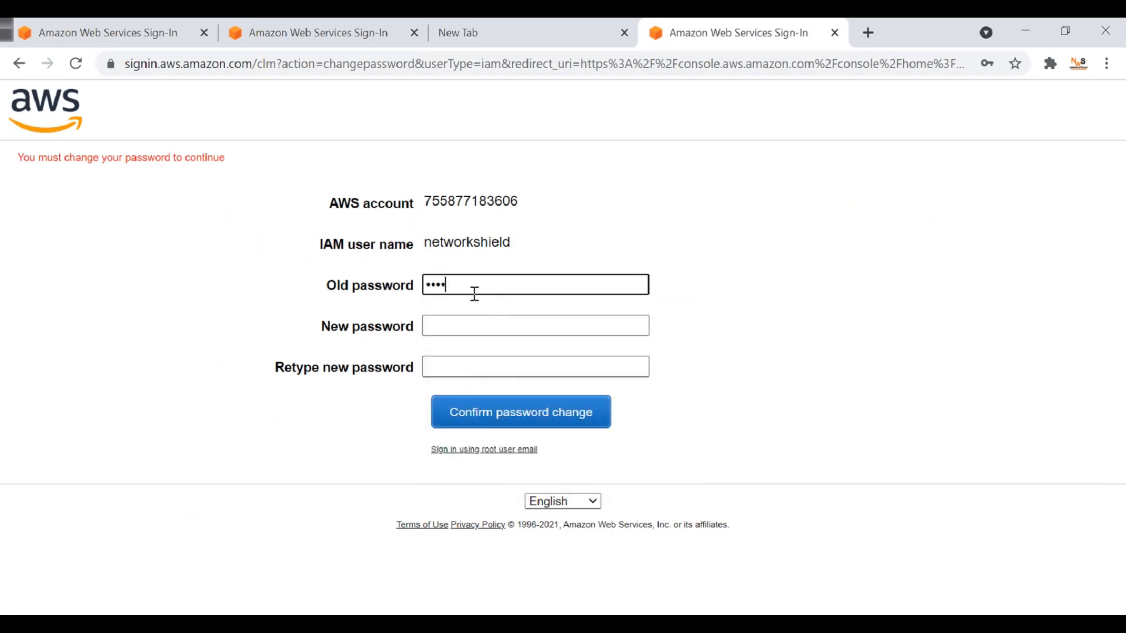
{"action": "key", "text": "Tab"}
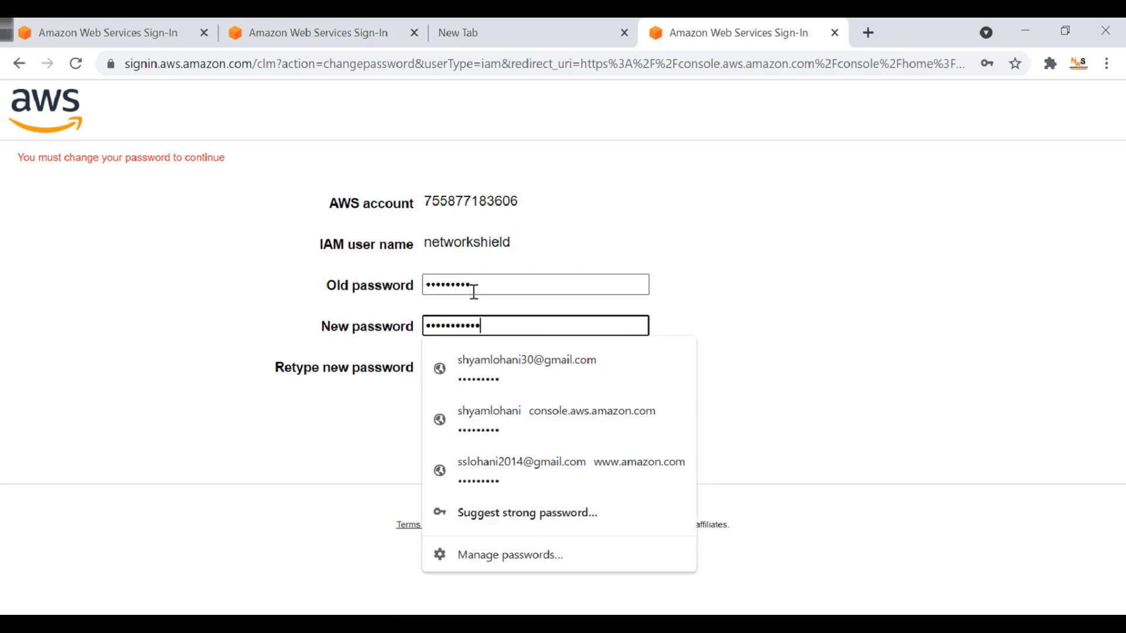
{"action": "key", "text": "Tab"}
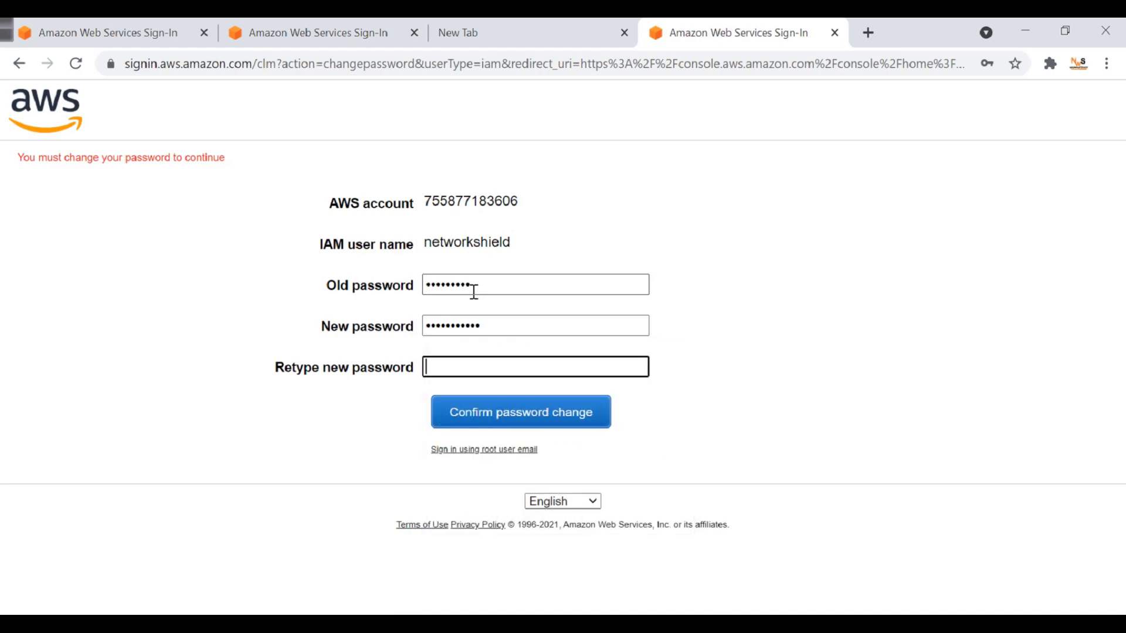
{"action": "type", "text": "•"}
{"action": "key", "text": "Return"}
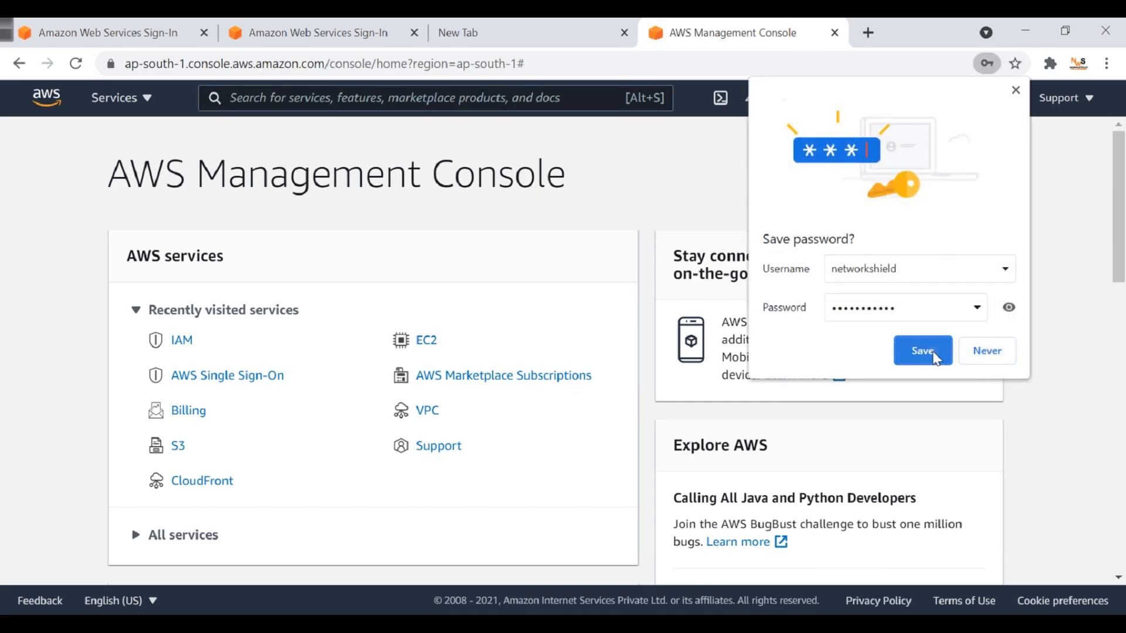
Save the new password in Chrome and open the EC2 dashboard from Recently visited services
{"action": "left_click", "coordinate": [923, 352]}
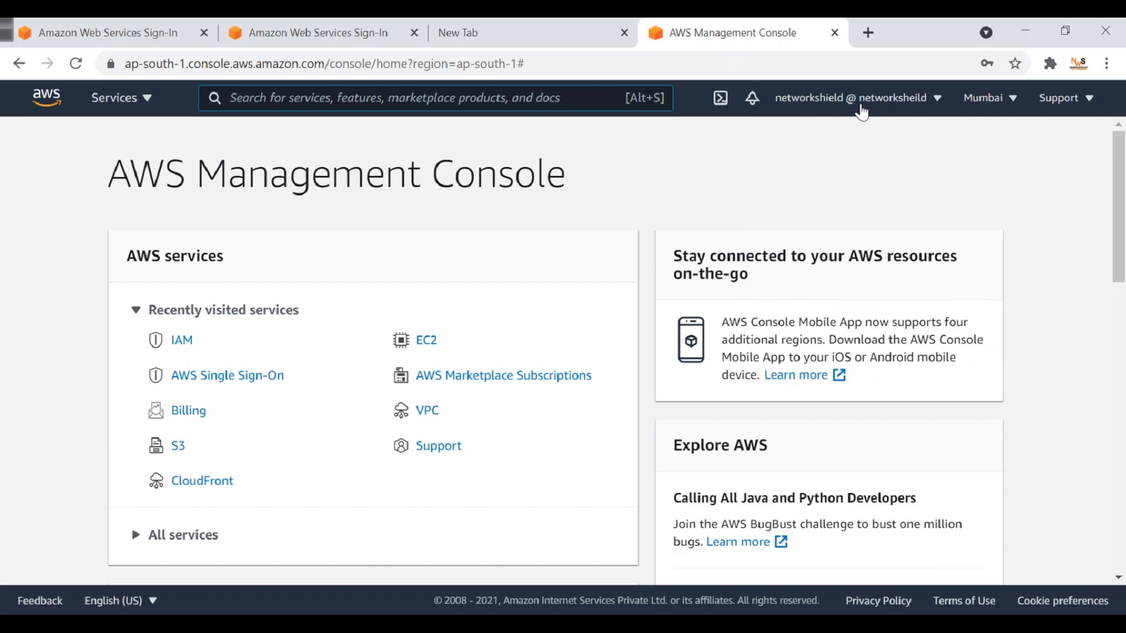
{"action": "key", "text": "alt+s"}
{"action": "left_click", "coordinate": [431, 348]}
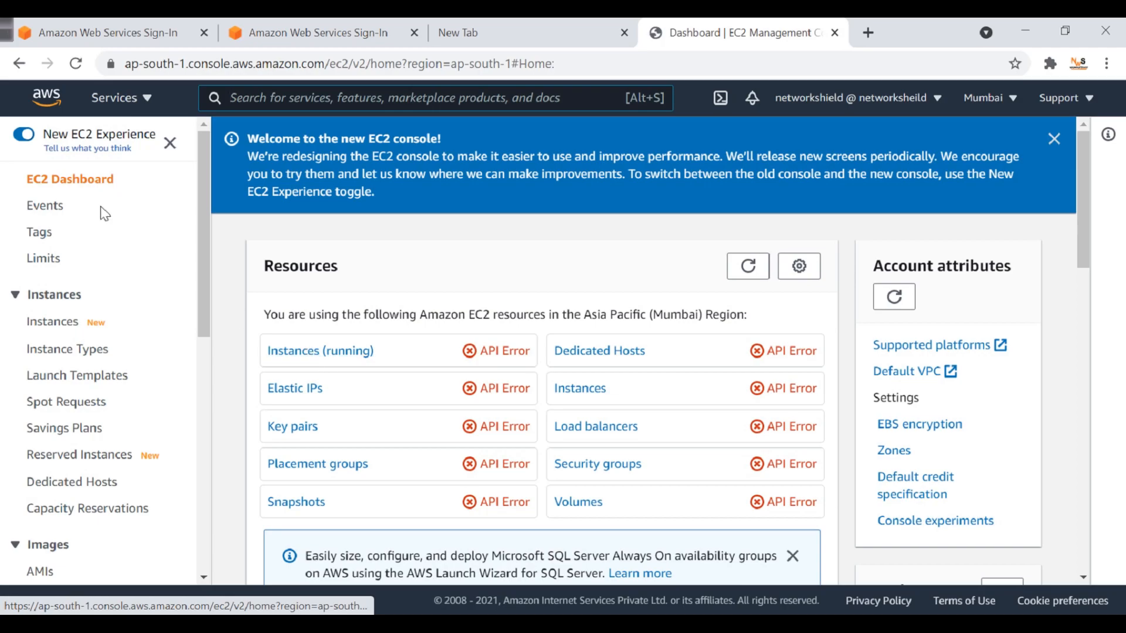
Launch a new instance with Windows Server 2019 Base with Containers and highlight the resulting error
{"action": "left_click", "coordinate": [71, 324]}
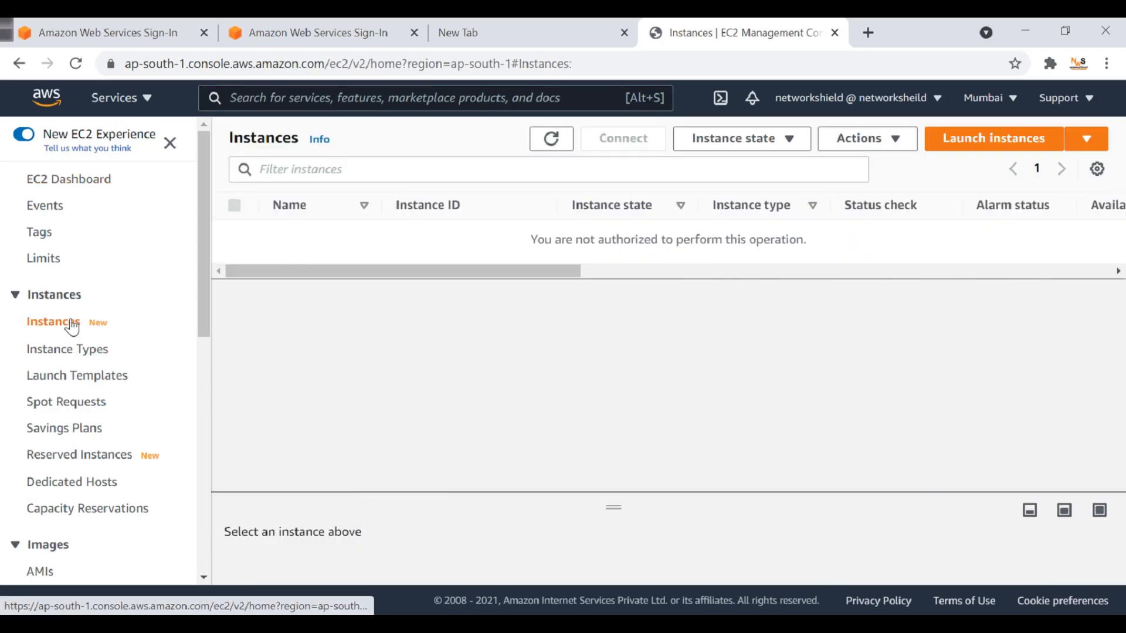
{"action": "left_click", "coordinate": [1009, 140]}
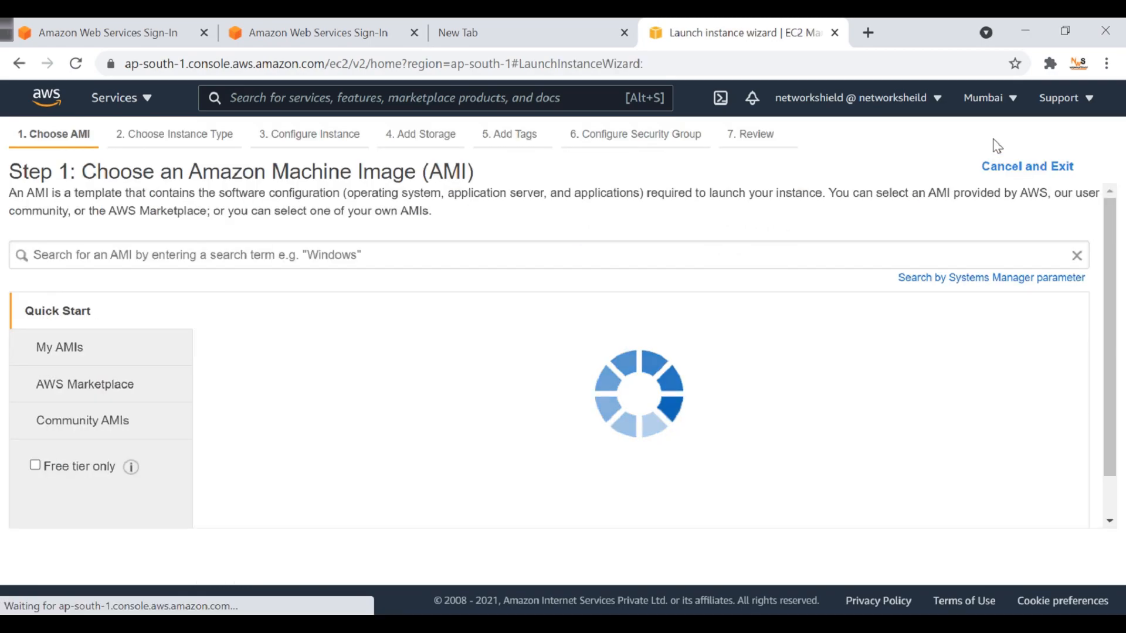
{"action": "scroll", "coordinate": [528, 438], "scroll_direction": "down", "scroll_amount": 3}
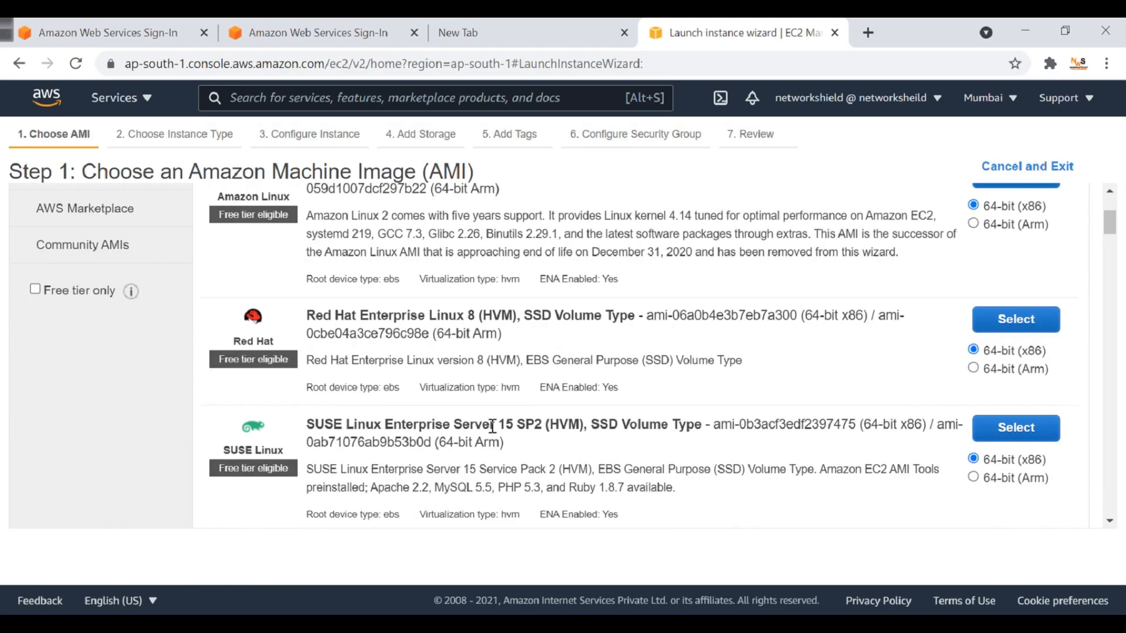
{"action": "scroll", "coordinate": [641, 468], "scroll_direction": "down", "scroll_amount": 6}
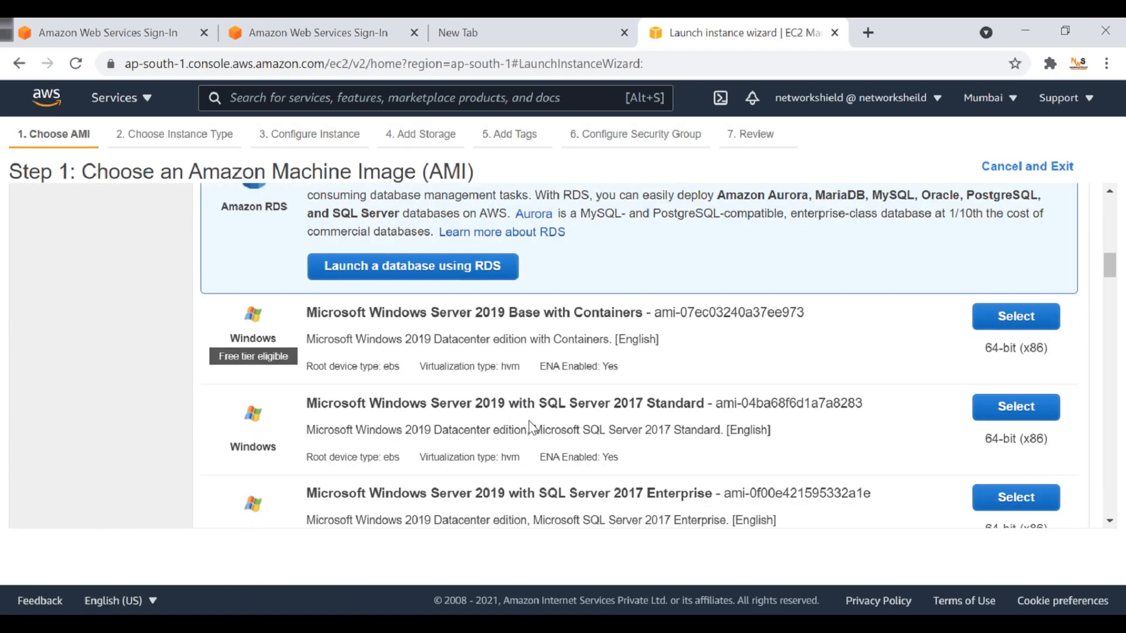
{"action": "left_click", "coordinate": [1029, 320]}
{"action": "left_click_drag", "start_coordinate": [72, 223], "coordinate": [319, 227]}
{"action": "left_click_drag", "start_coordinate": [123, 244], "coordinate": [352, 247]}
Highlight the word 'authorized' in the not-authorized AMI error
{"action": "left_click", "coordinate": [364, 251]}
{"action": "mouse_move", "coordinate": [146, 249]}
{"action": "left_mouse_down"}
{"action": "mouse_move", "coordinate": [201, 245]}
{"action": "mouse_move", "coordinate": [131, 236]}
{"action": "left_mouse_up"}
{"action": "left_click", "coordinate": [131, 235]}
Cycle through the sign-in tabs and return to the Launch instance wizard tab
{"action": "left_click", "coordinate": [548, 25]}
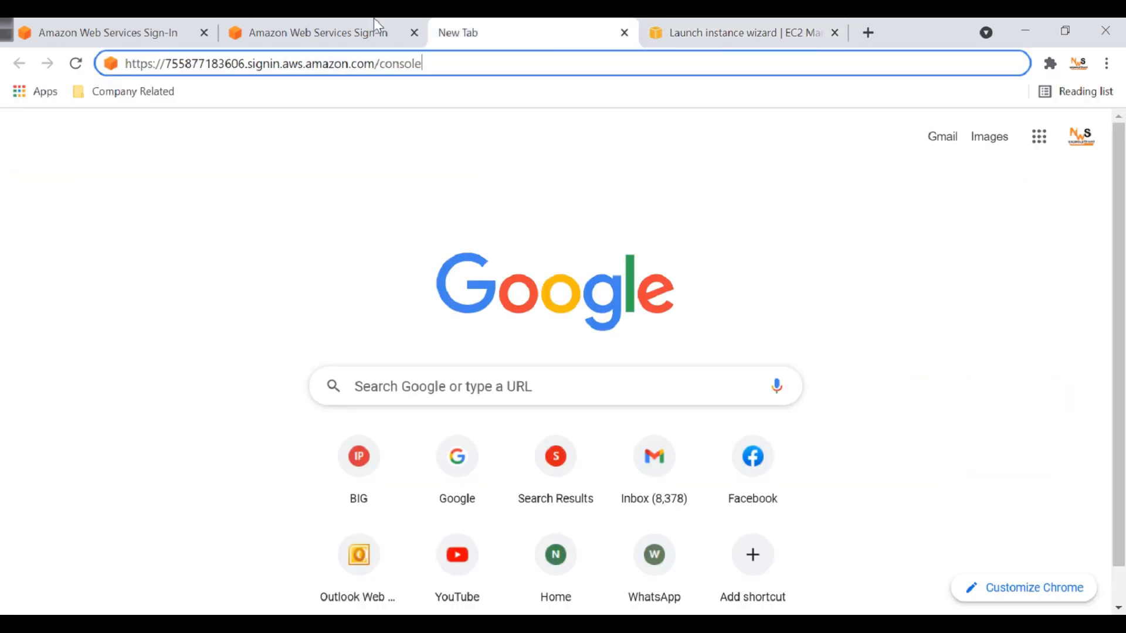
{"action": "left_click", "coordinate": [373, 23]}
{"action": "left_click", "coordinate": [141, 23]}
{"action": "left_click", "coordinate": [308, 24]}
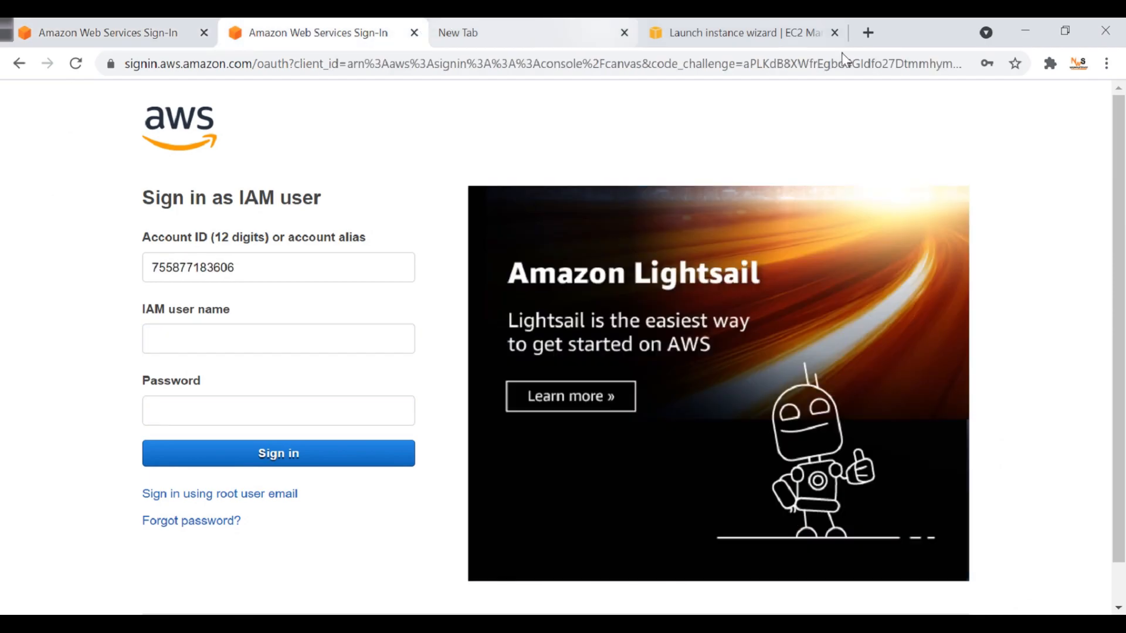
{"action": "left_click", "coordinate": [71, 25]}
{"action": "left_click", "coordinate": [321, 28]}
{"action": "left_click", "coordinate": [492, 24]}
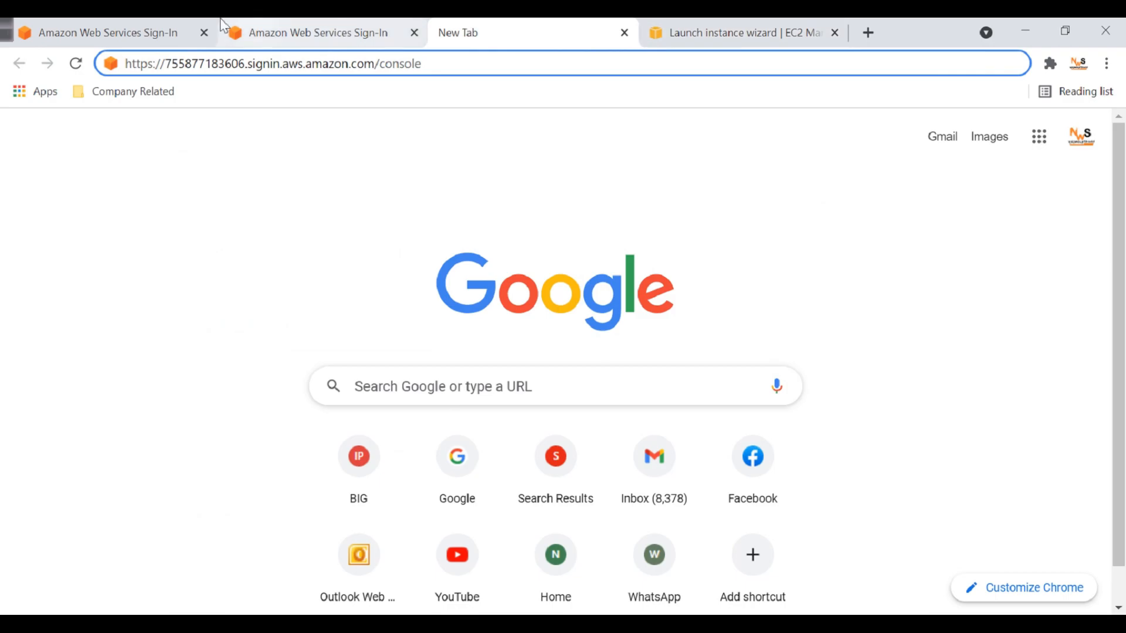
{"action": "left_click", "coordinate": [156, 28]}
{"action": "left_click", "coordinate": [712, 33]}
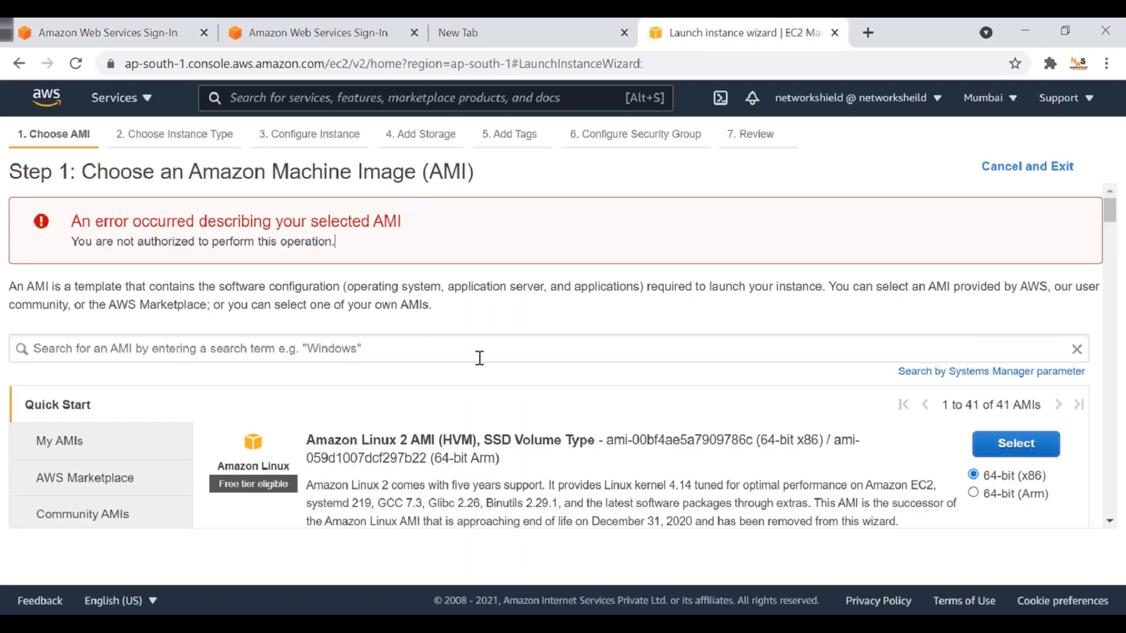
{"action": "left_click", "coordinate": [151, 226]}
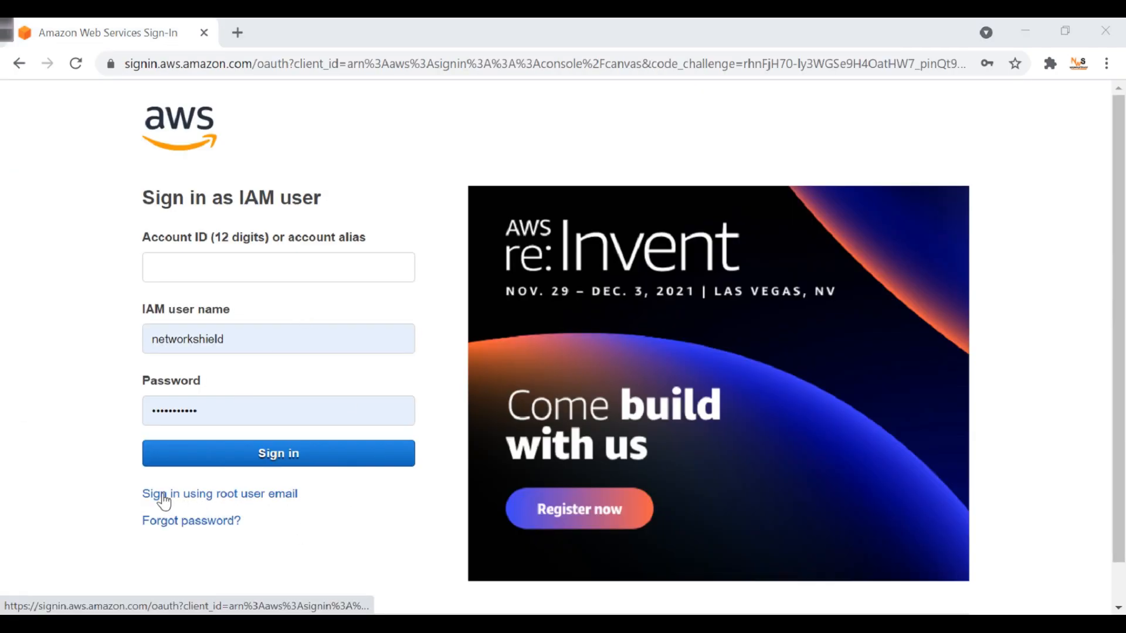
Sign in as the root user with the account email and submit the MFA code
{"action": "left_click", "coordinate": [261, 500]}
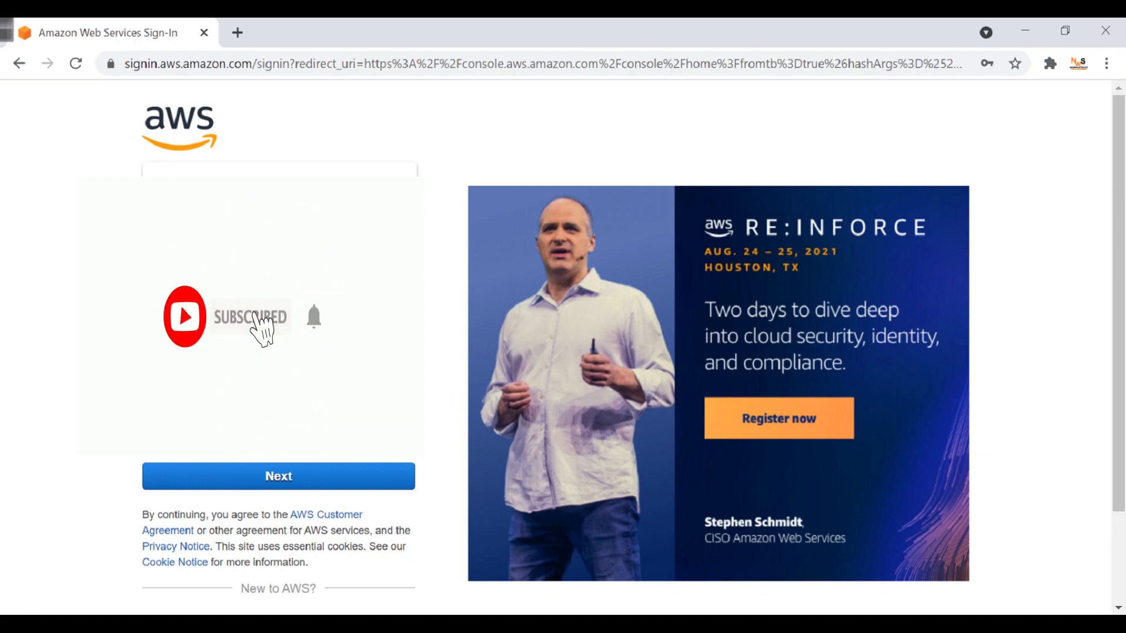
{"action": "left_click", "coordinate": [262, 468]}
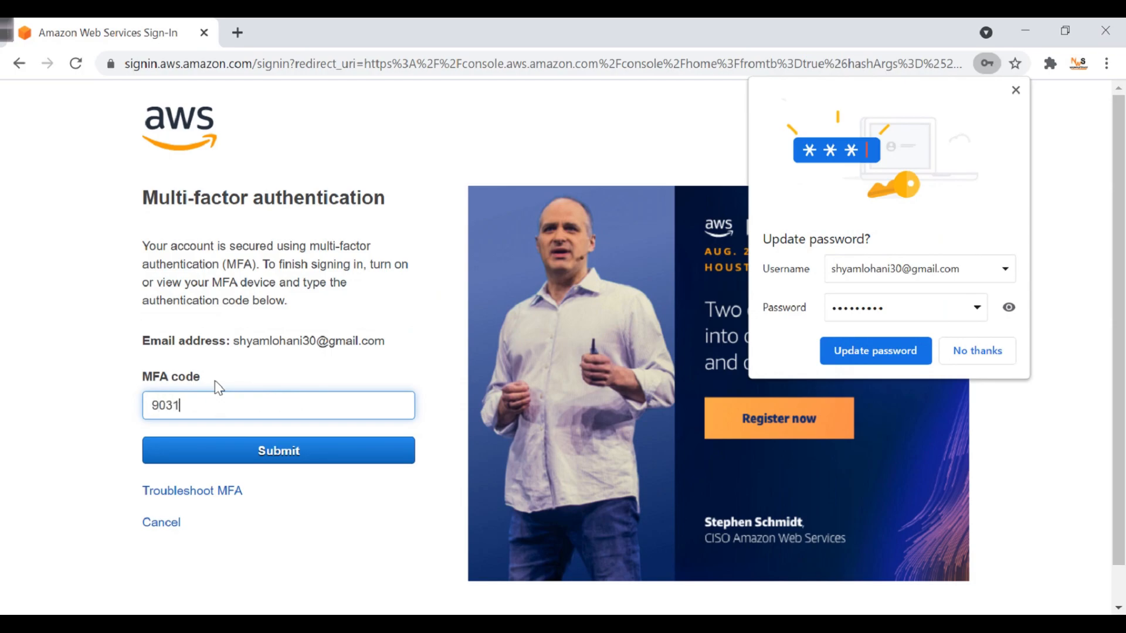
{"action": "left_click", "coordinate": [278, 456]}
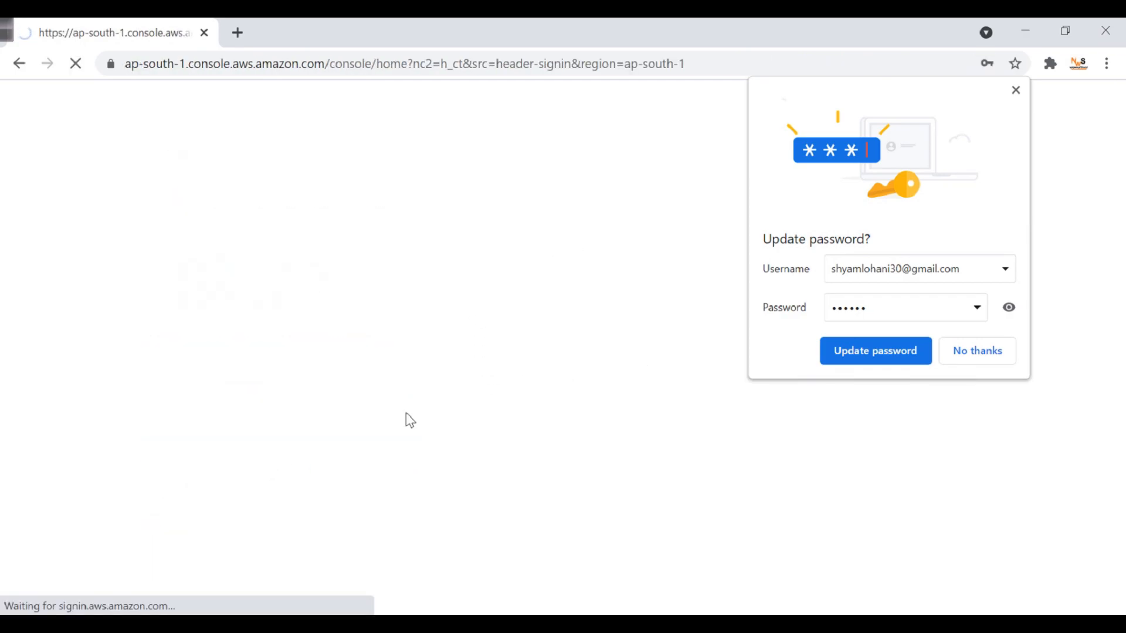
Dismiss the password update prompt, open the IAM Users list, and select networkshield
{"action": "left_click", "coordinate": [1016, 91]}
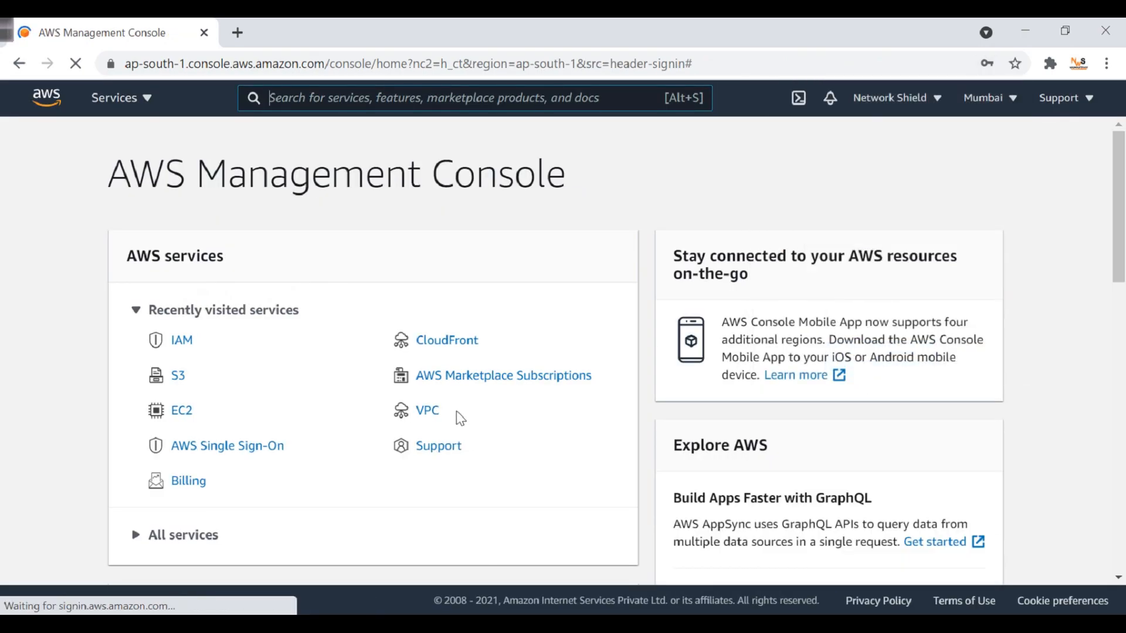
{"action": "left_click", "coordinate": [185, 346]}
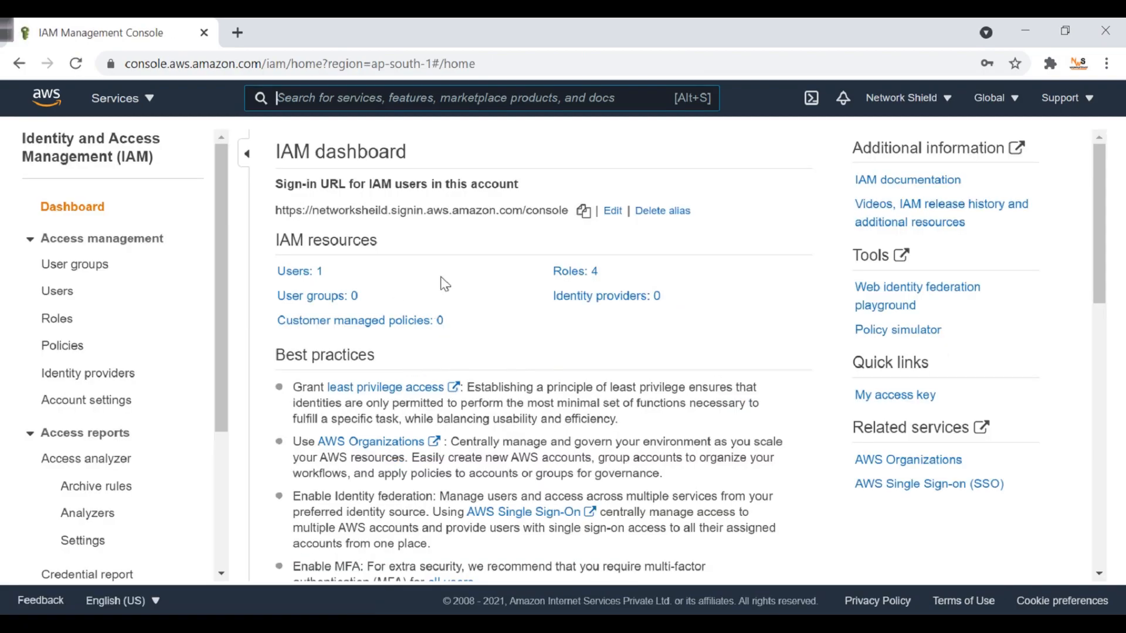
{"action": "left_click", "coordinate": [316, 275]}
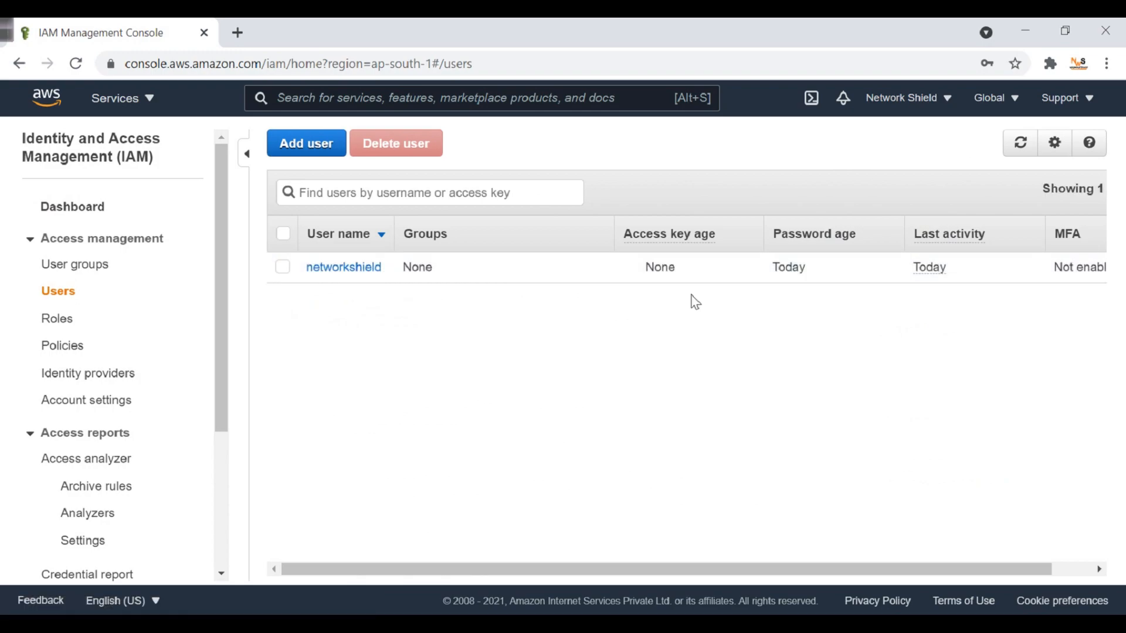
{"action": "left_click_drag", "start_coordinate": [575, 578], "coordinate": [465, 573]}
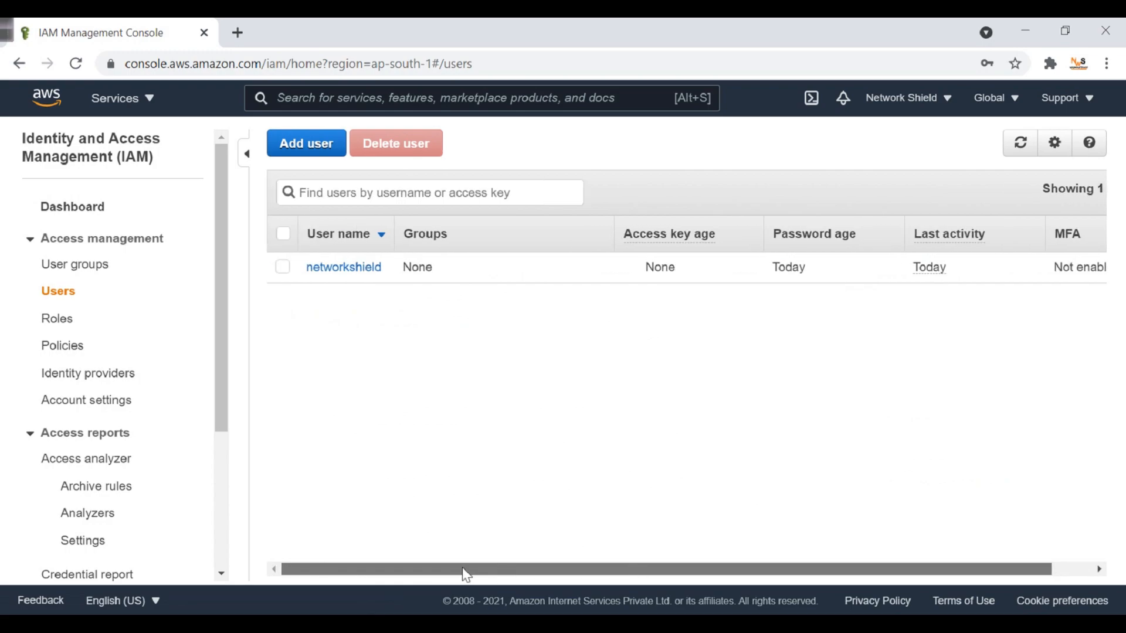
{"action": "mouse_move", "coordinate": [674, 234]}
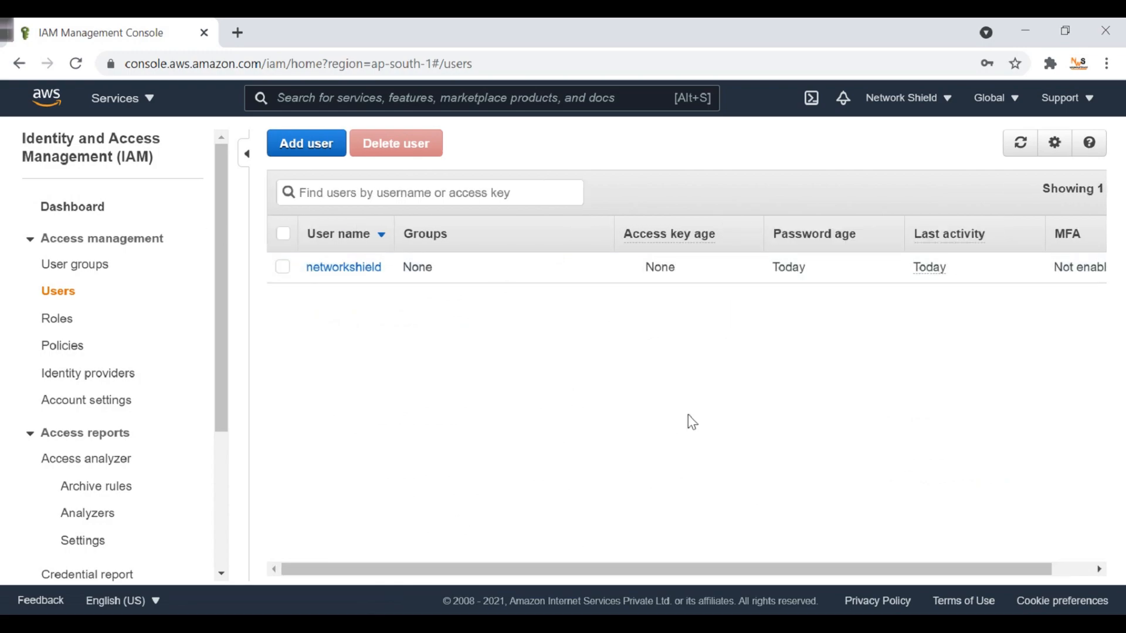
{"action": "left_click_drag", "start_coordinate": [597, 562], "coordinate": [636, 566]}
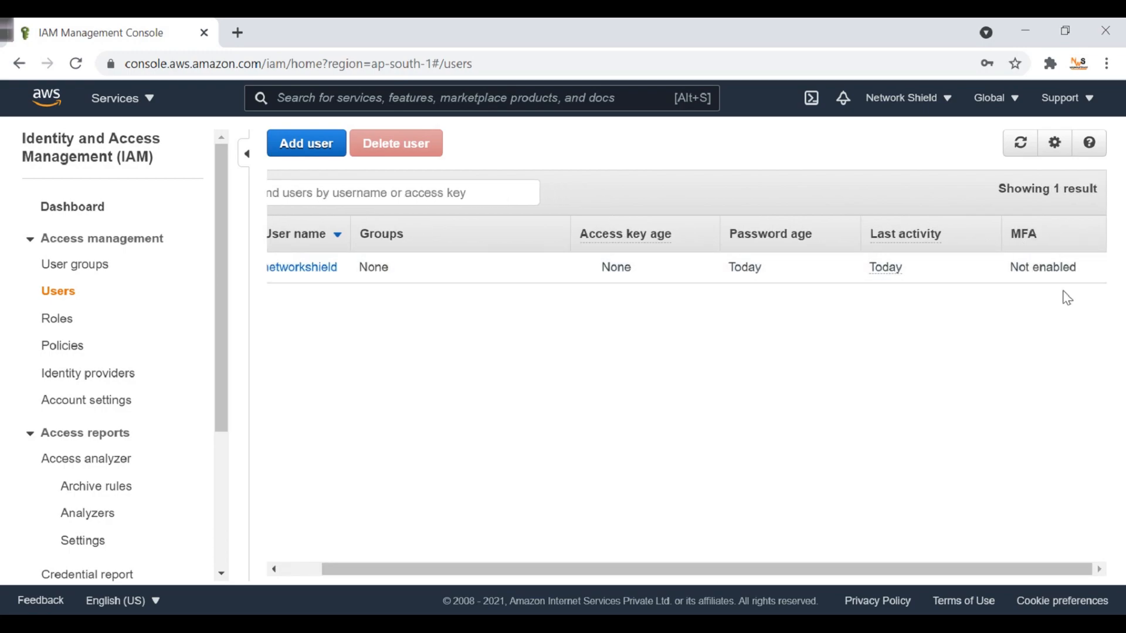
{"action": "left_click_drag", "start_coordinate": [593, 570], "coordinate": [447, 587]}
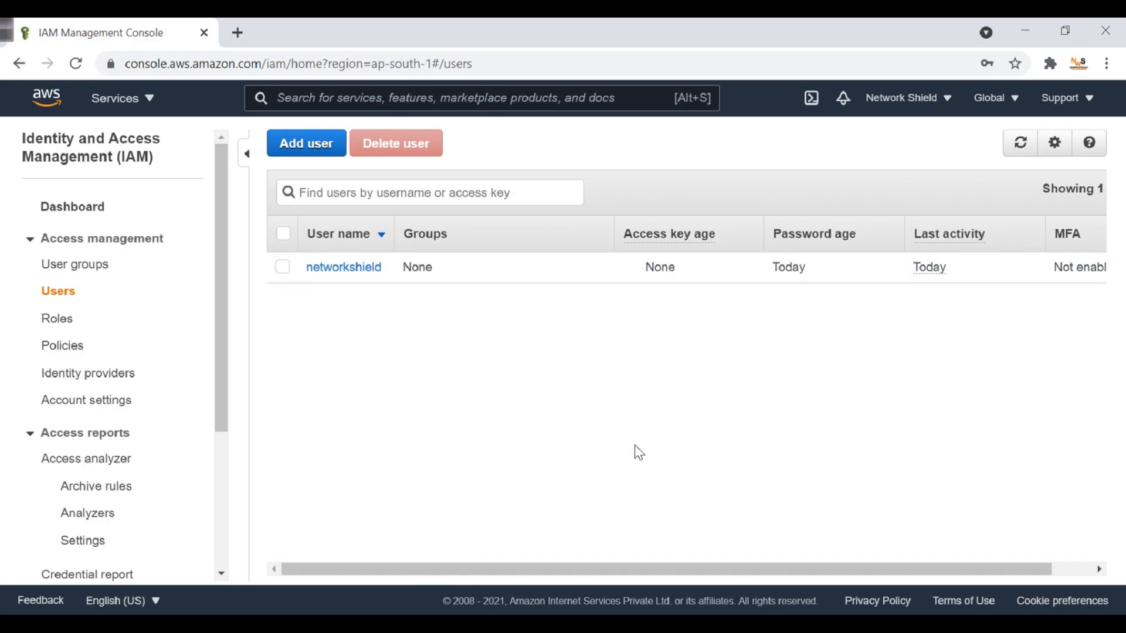
{"action": "left_click", "coordinate": [283, 267]}
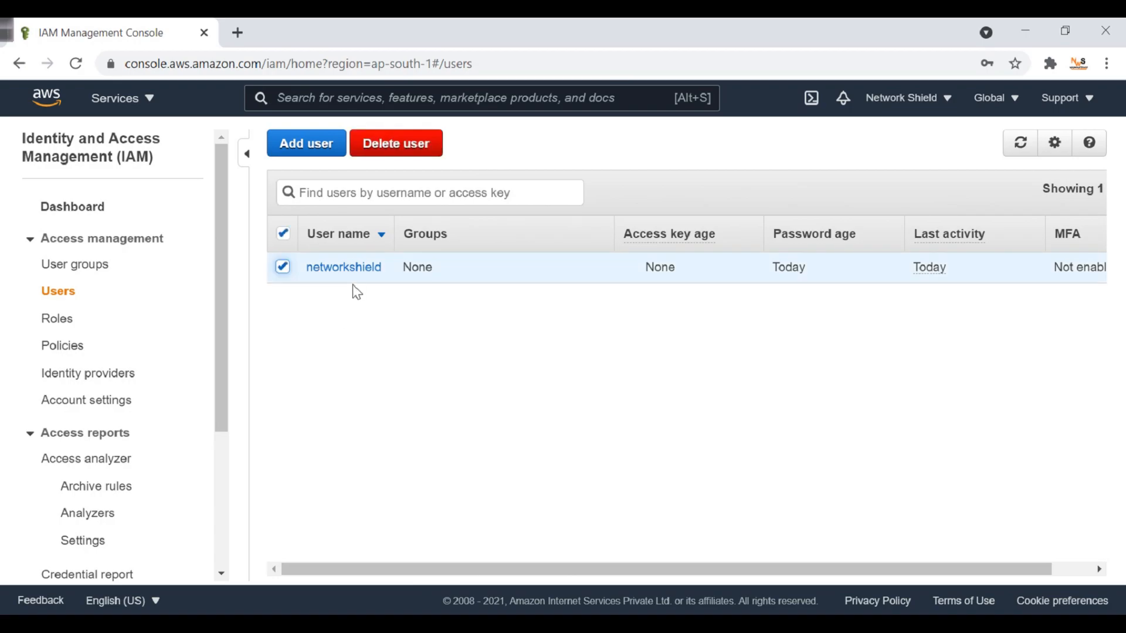
Open networkshield's Security credentials and start managing its assigned MFA device
{"action": "left_click", "coordinate": [359, 269]}
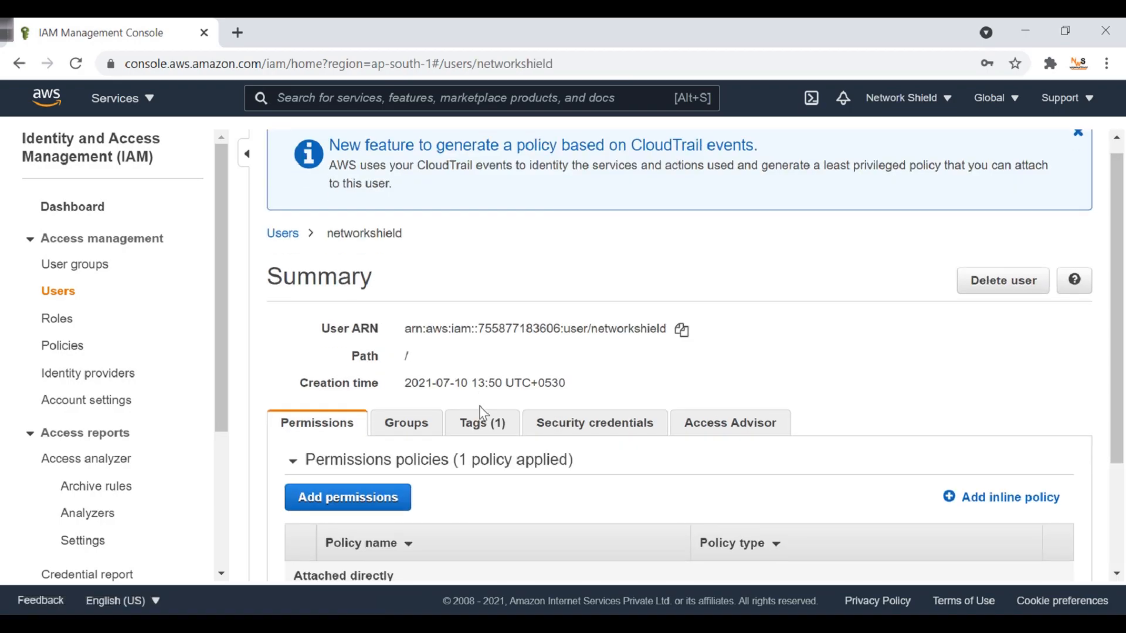
{"action": "scroll", "coordinate": [481, 413], "scroll_direction": "down", "scroll_amount": 3}
{"action": "left_click", "coordinate": [600, 233]}
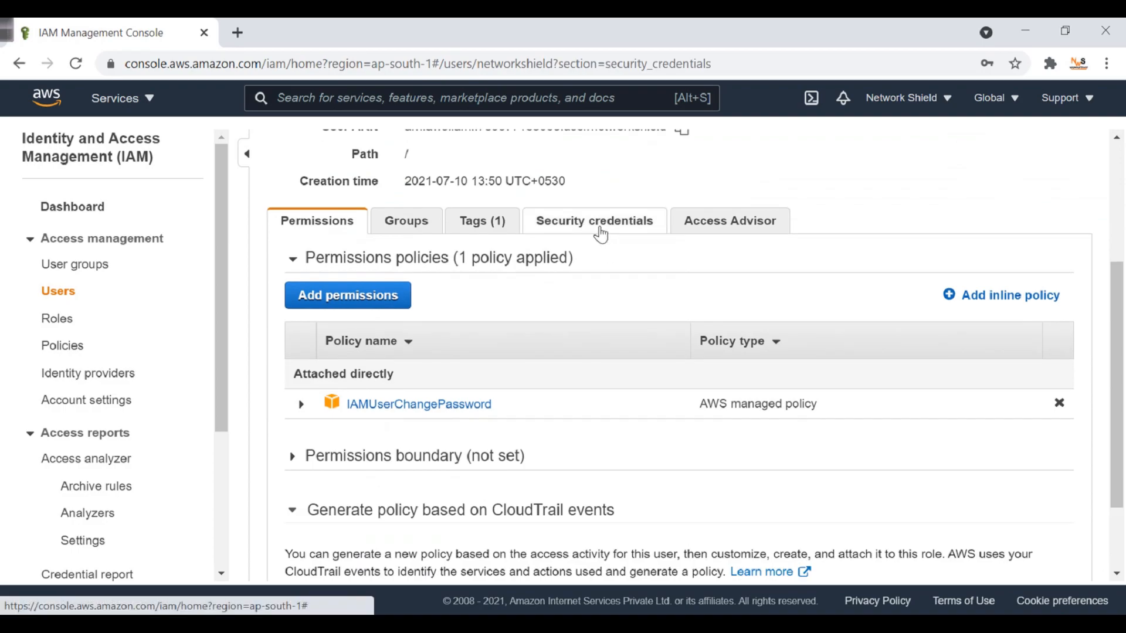
{"action": "scroll", "coordinate": [521, 433], "scroll_direction": "down", "scroll_amount": 5}
{"action": "scroll", "coordinate": [597, 386], "scroll_direction": "up", "scroll_amount": 1}
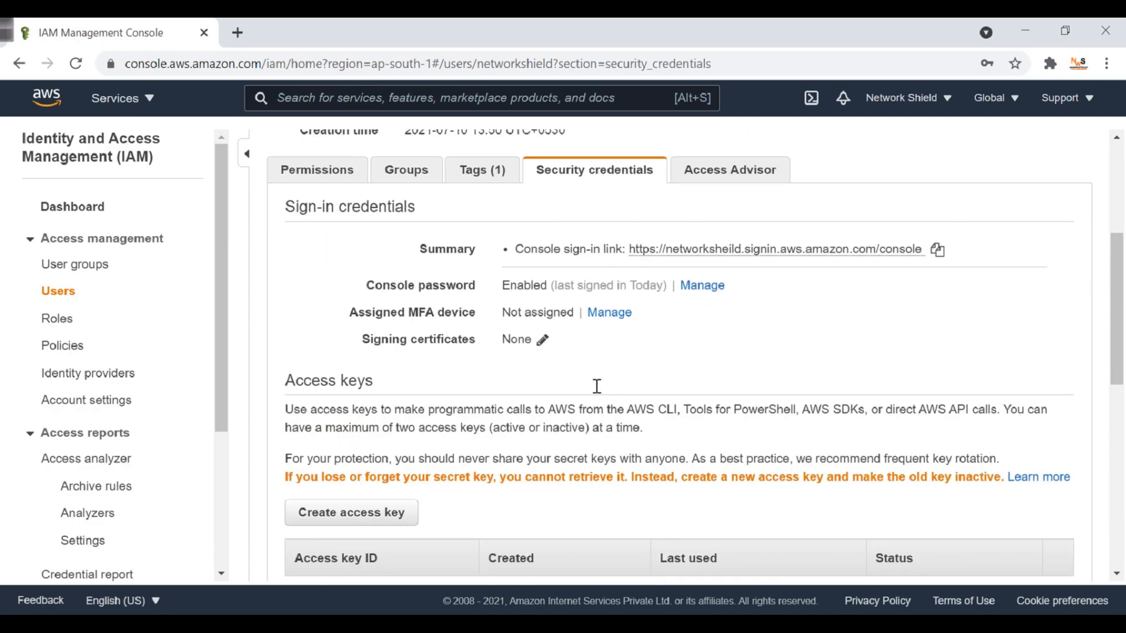
{"action": "left_click_drag", "start_coordinate": [425, 323], "coordinate": [490, 321]}
{"action": "left_click", "coordinate": [664, 344]}
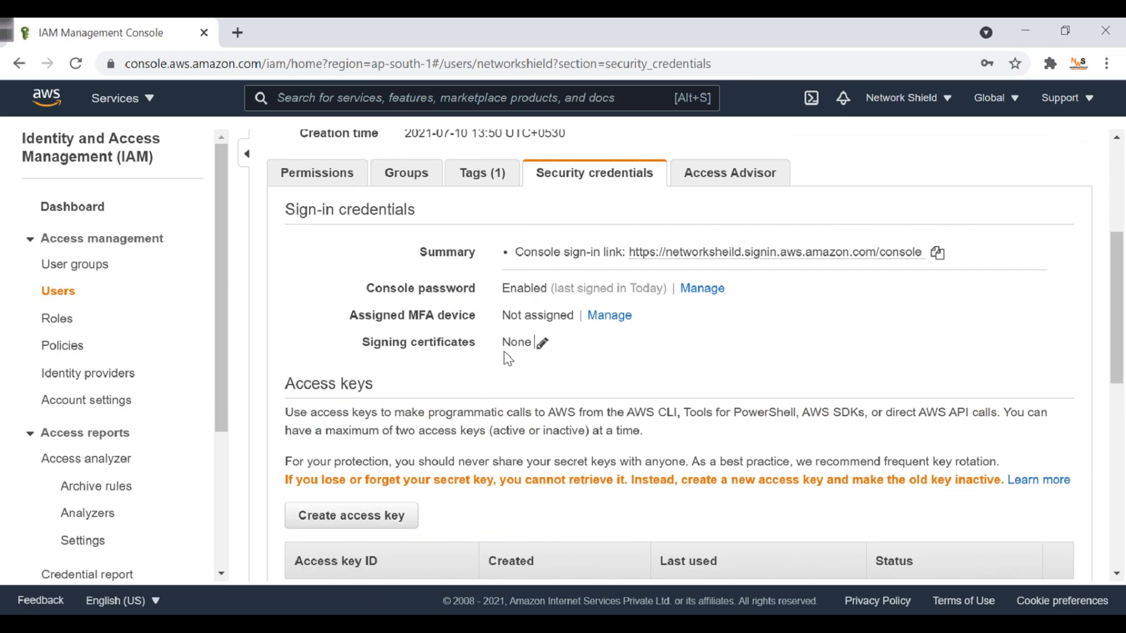
{"action": "left_click", "coordinate": [608, 315]}
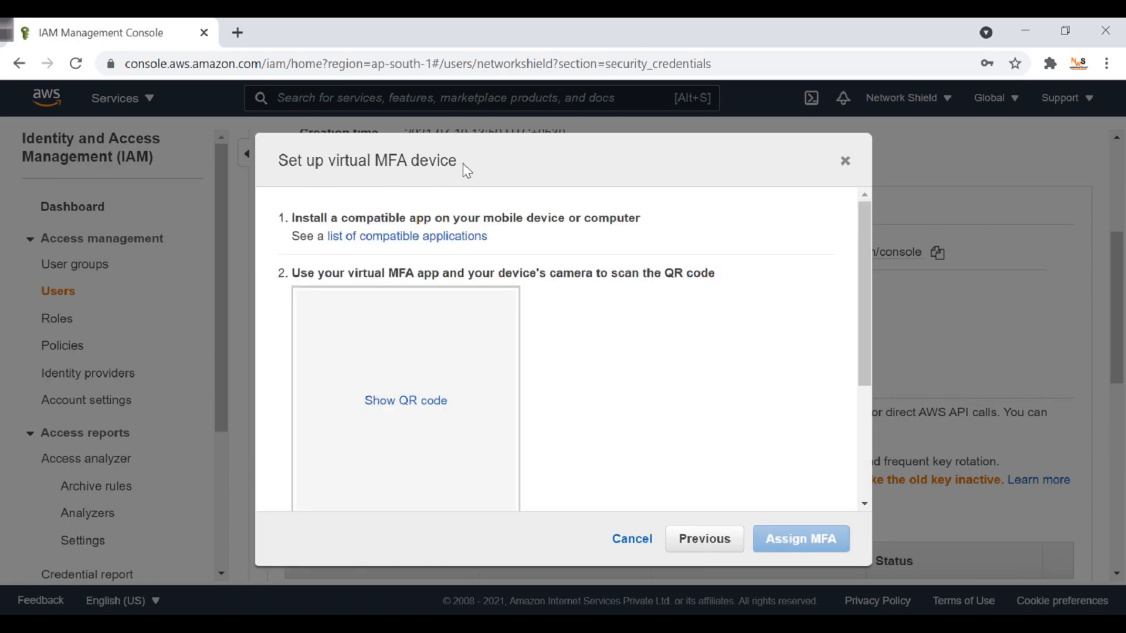
Continue with the virtual MFA device setup and reveal the QR code for the authenticator app
{"action": "left_click_drag", "start_coordinate": [463, 165], "coordinate": [413, 182]}
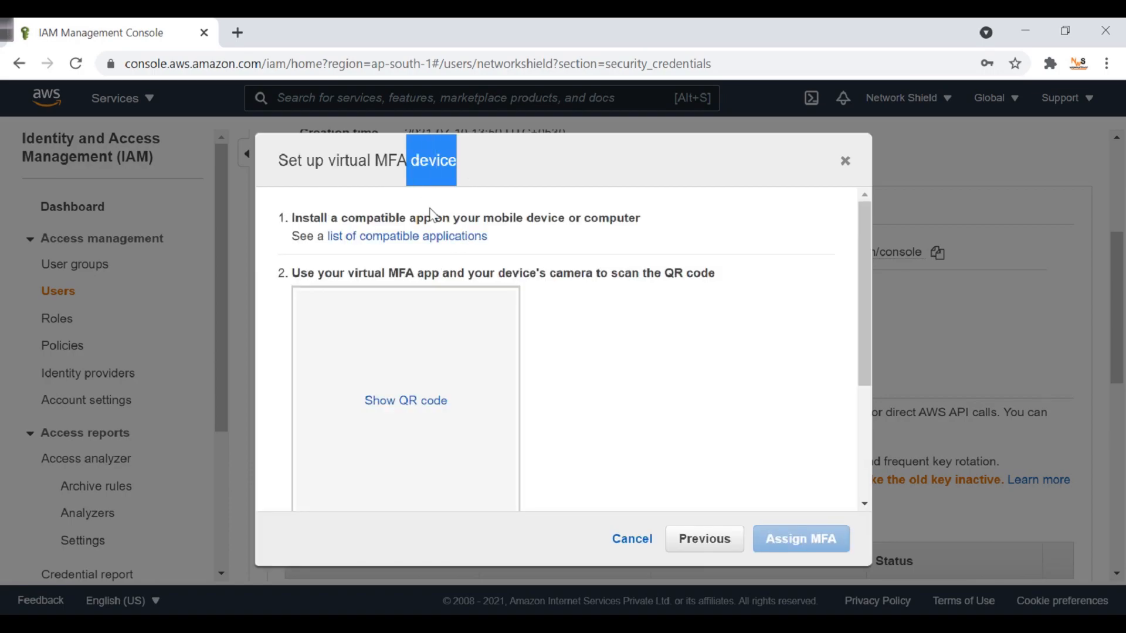
{"action": "left_click", "coordinate": [306, 218]}
{"action": "left_click_drag", "start_coordinate": [290, 218], "coordinate": [642, 224]}
{"action": "left_click", "coordinate": [695, 235]}
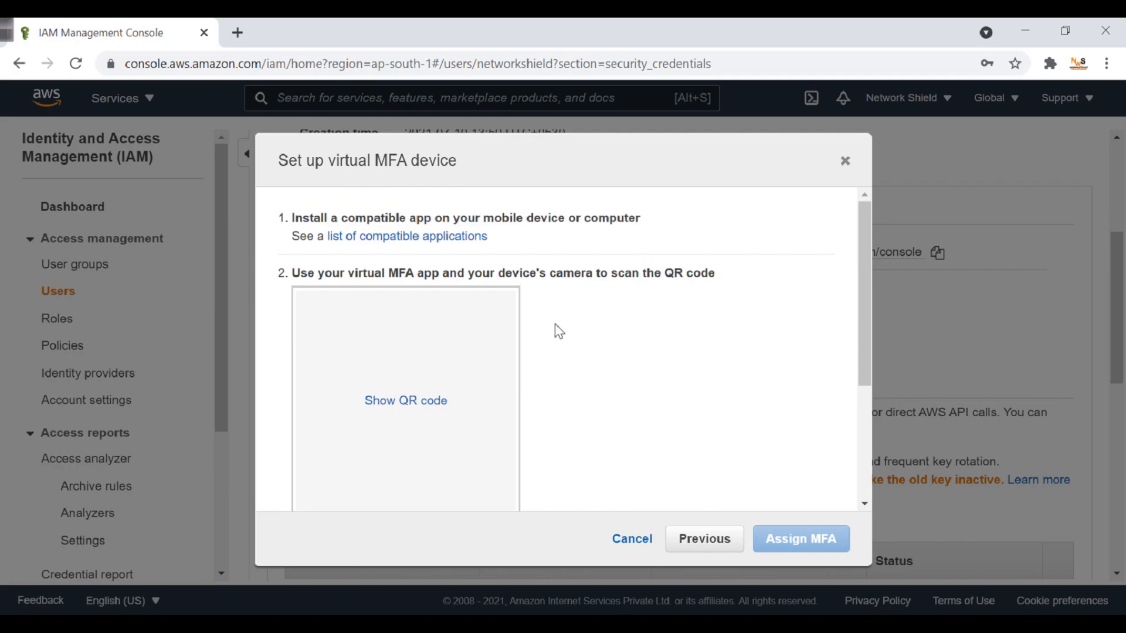
{"action": "scroll", "coordinate": [569, 340], "scroll_direction": "down", "scroll_amount": 2}
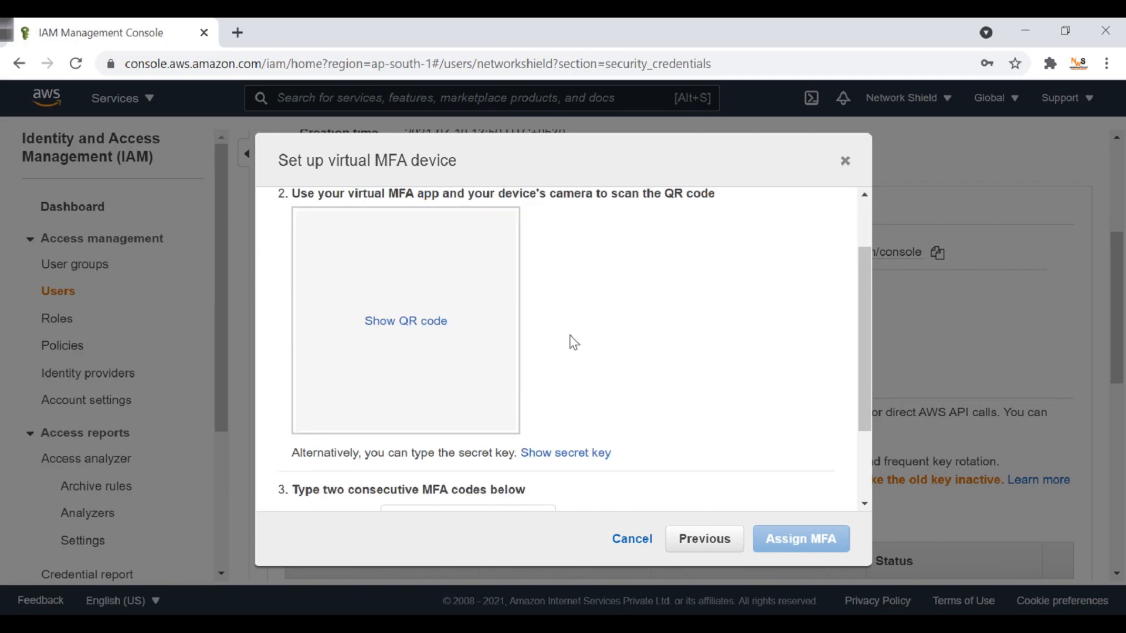
{"action": "left_click", "coordinate": [403, 315]}
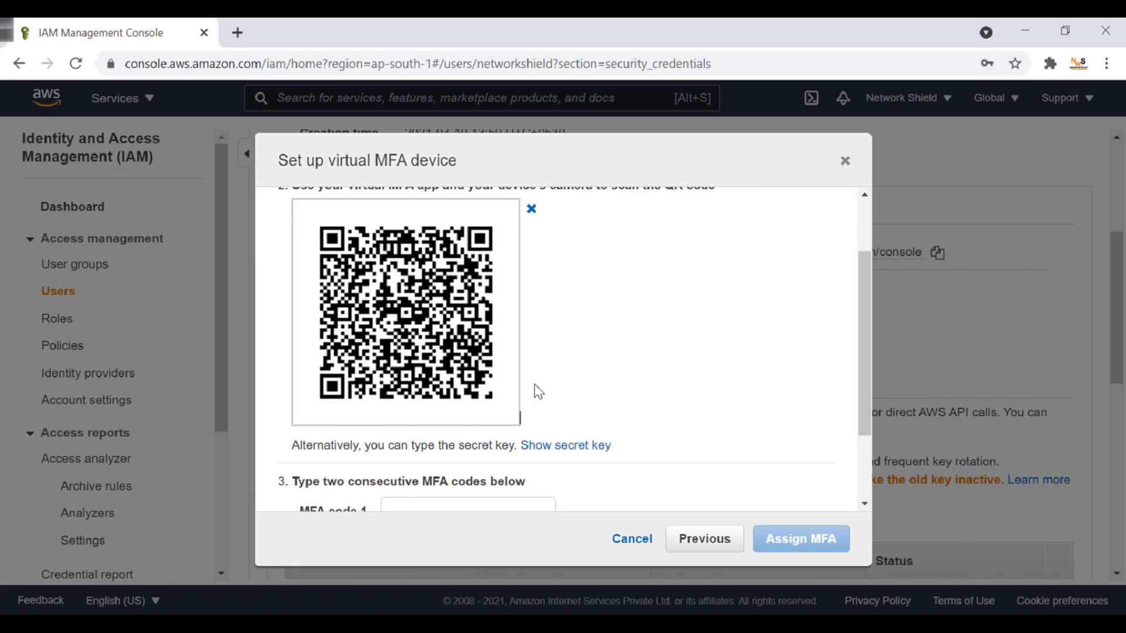
{"action": "scroll", "coordinate": [554, 388], "scroll_direction": "up", "scroll_amount": 2}
{"action": "scroll", "coordinate": [578, 376], "scroll_direction": "down", "scroll_amount": 2}
{"action": "scroll", "coordinate": [593, 346], "scroll_direction": "down", "scroll_amount": 2}
{"action": "scroll", "coordinate": [607, 301], "scroll_direction": "up", "scroll_amount": 2}
{"action": "scroll", "coordinate": [500, 326], "scroll_direction": "down", "scroll_amount": 2}
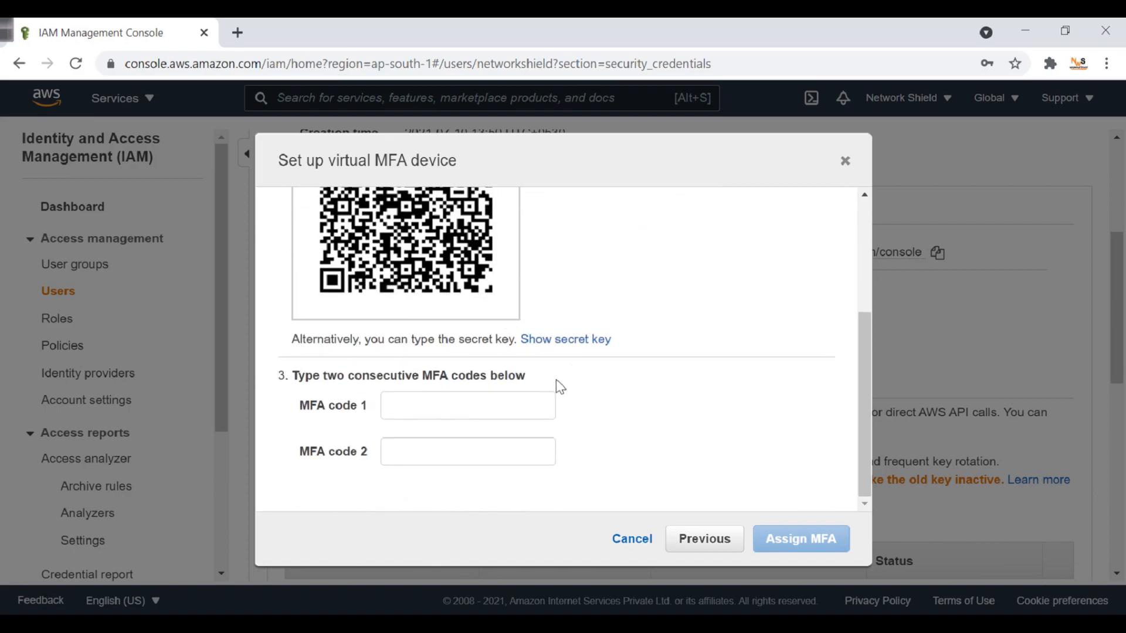
Enter two consecutive authenticator codes and assign the virtual MFA device
{"action": "left_click", "coordinate": [427, 417]}
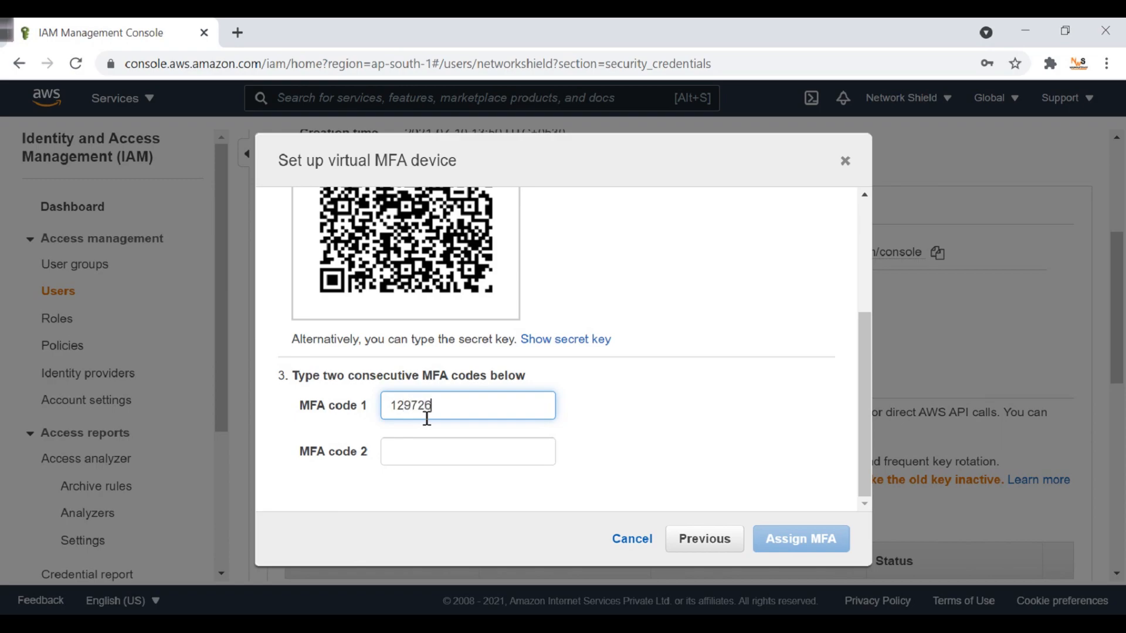
{"action": "left_click", "coordinate": [437, 455]}
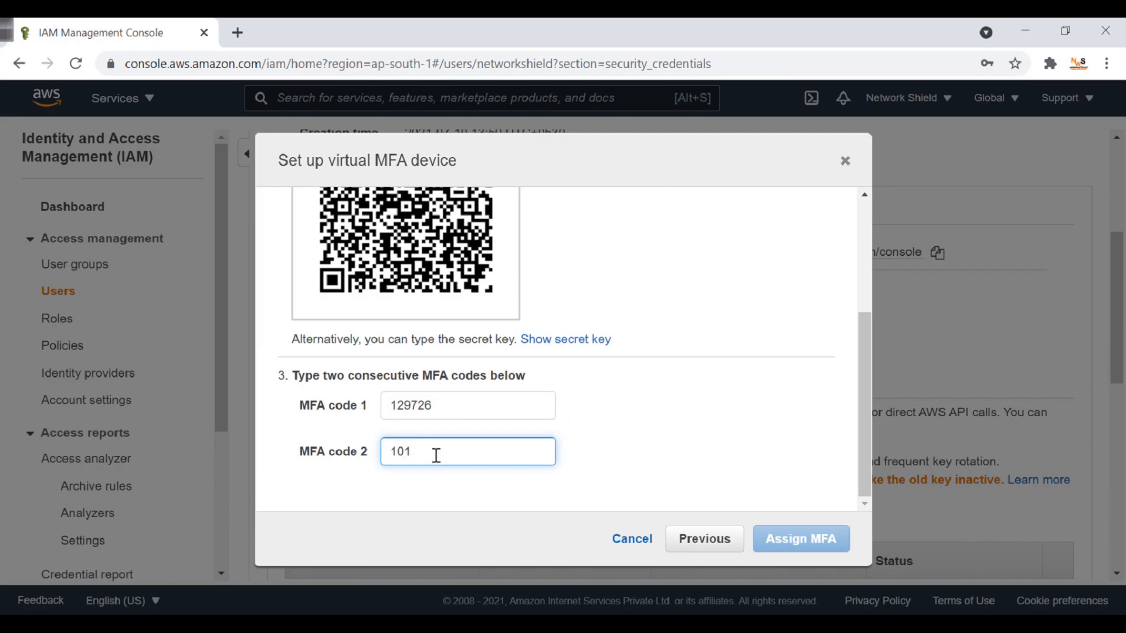
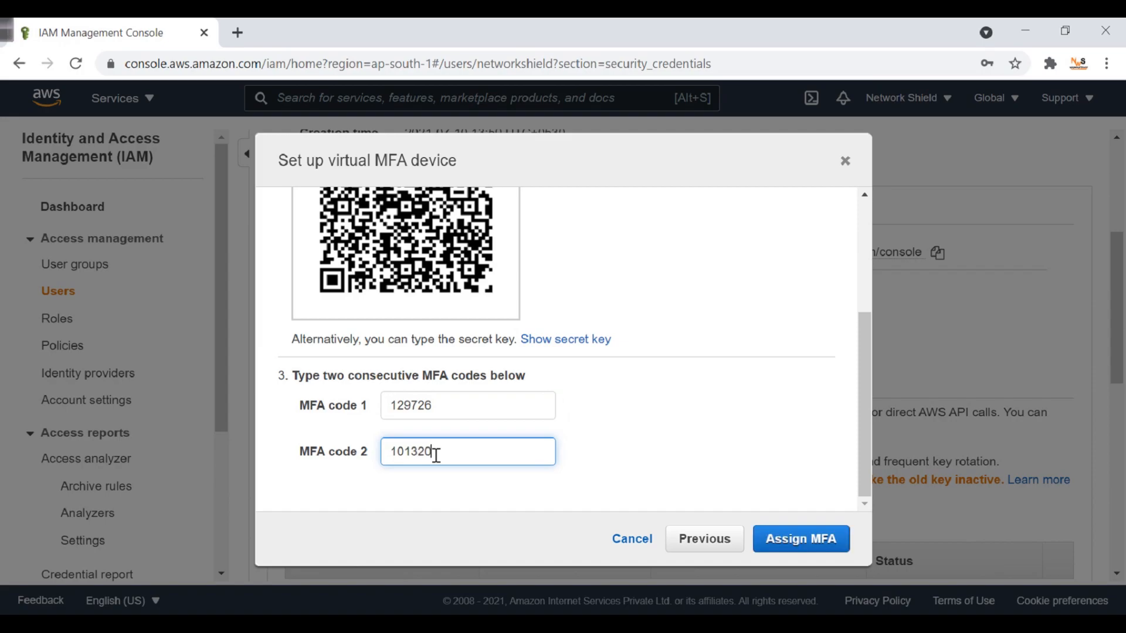
{"action": "left_click", "coordinate": [802, 539]}
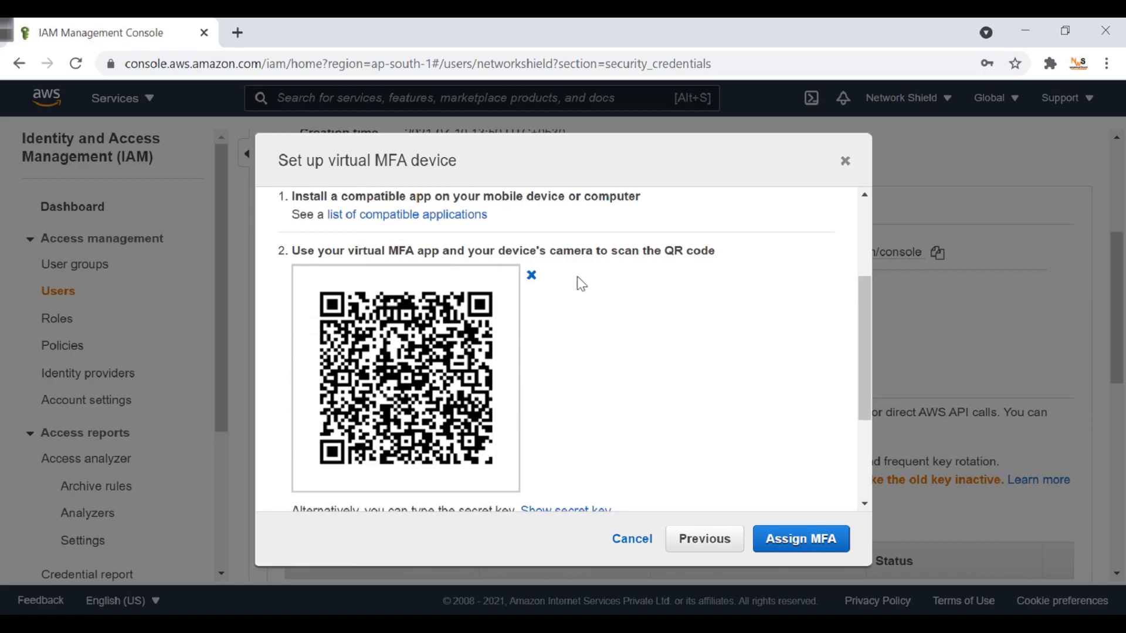
{"action": "scroll", "coordinate": [576, 281], "scroll_direction": "down", "scroll_amount": 3}
{"action": "left_click", "coordinate": [780, 542]}
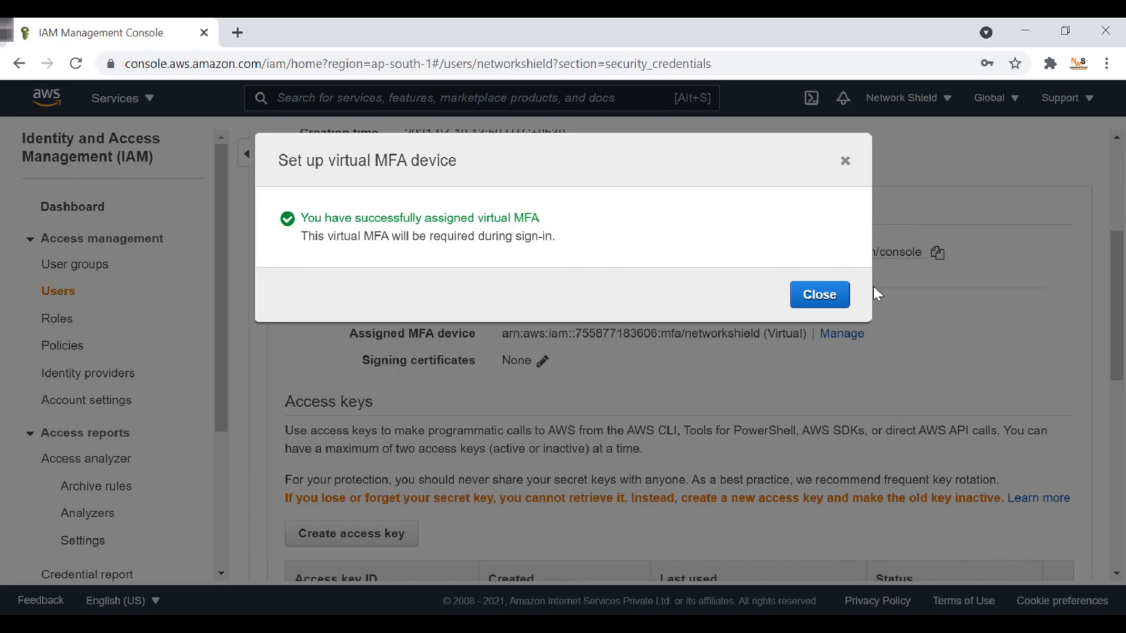
Close the MFA success message and view networkshield's Permissions tab listing IAMUserChangePassword
{"action": "left_click", "coordinate": [818, 295]}
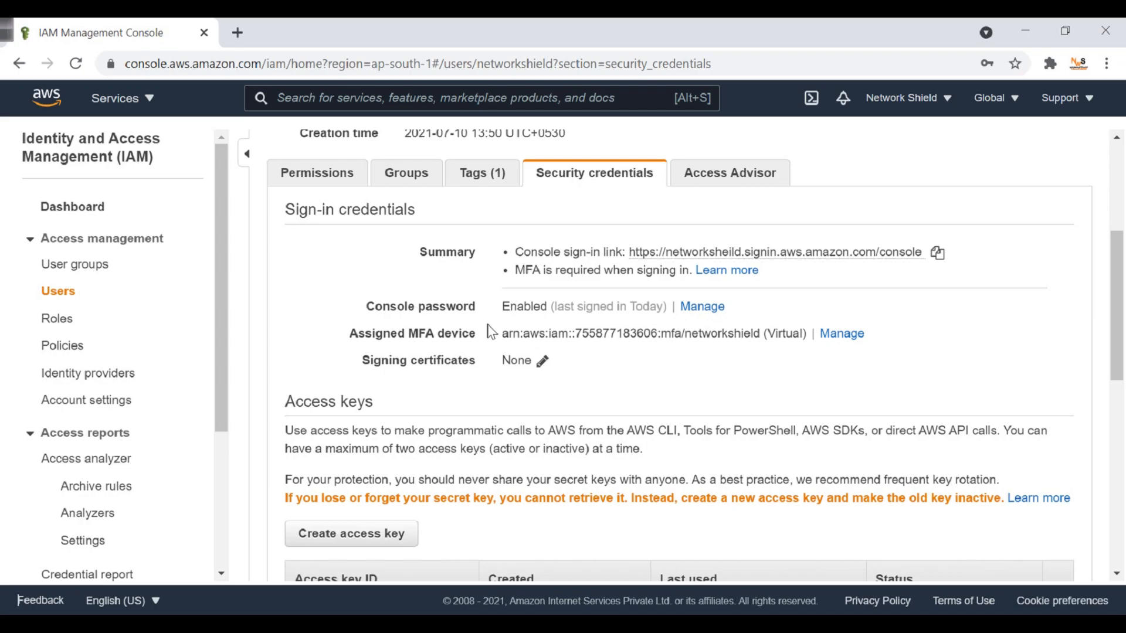
{"action": "double_click", "coordinate": [412, 342]}
{"action": "left_click_drag", "start_coordinate": [499, 338], "coordinate": [809, 339]}
{"action": "left_click", "coordinate": [750, 376]}
{"action": "scroll", "coordinate": [652, 368], "scroll_direction": "down", "scroll_amount": 3}
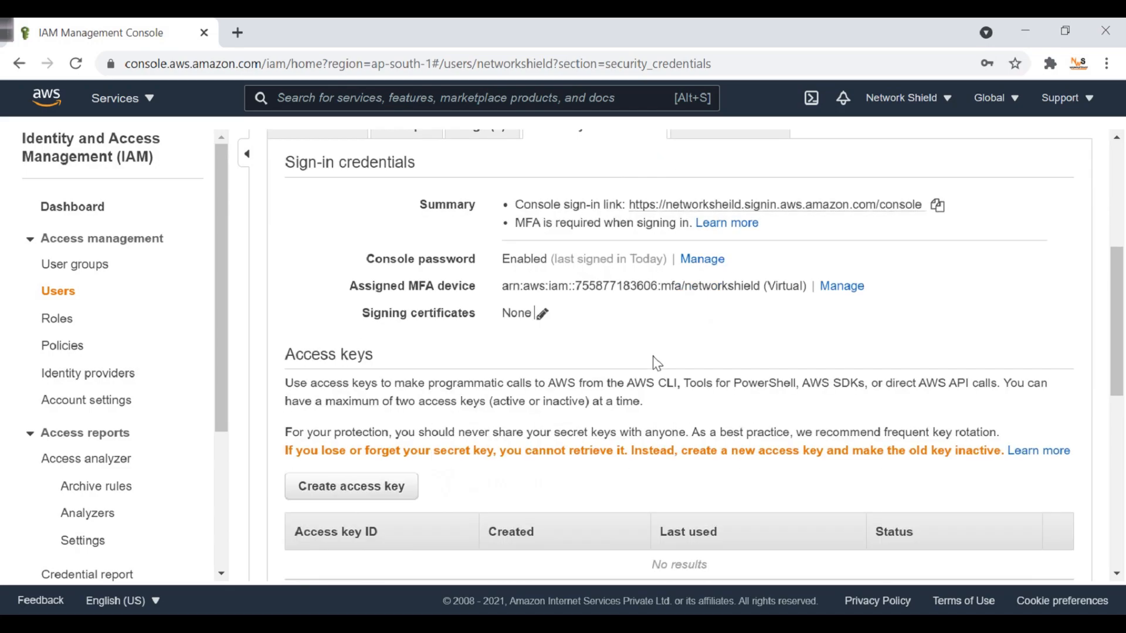
{"action": "scroll", "coordinate": [667, 354], "scroll_direction": "down", "scroll_amount": 1}
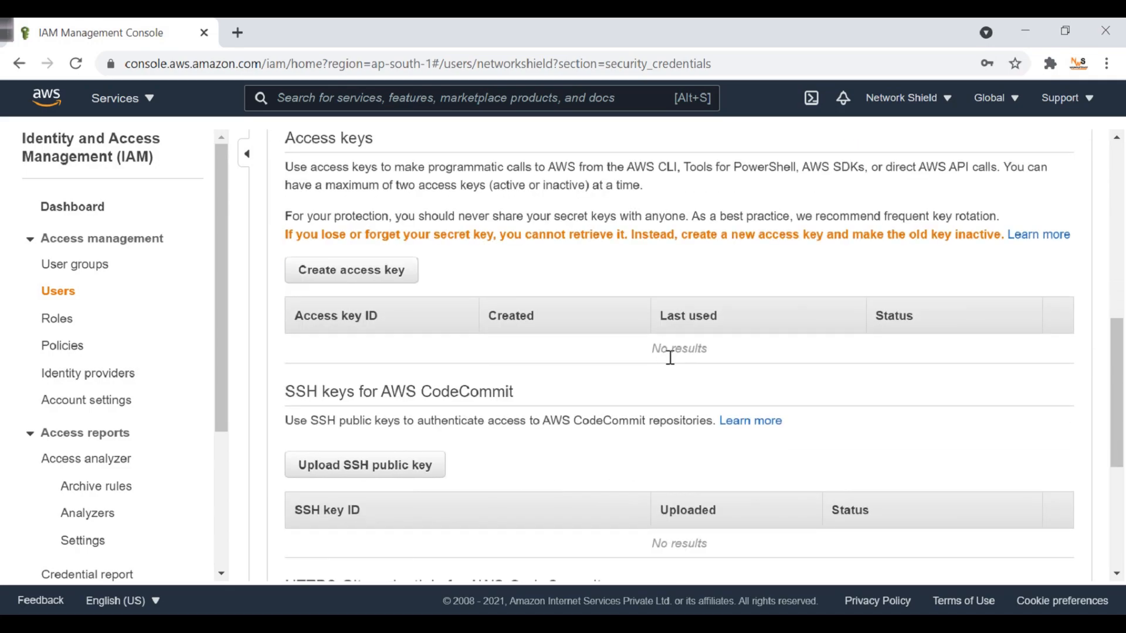
{"action": "scroll", "coordinate": [674, 346], "scroll_direction": "up", "scroll_amount": 9}
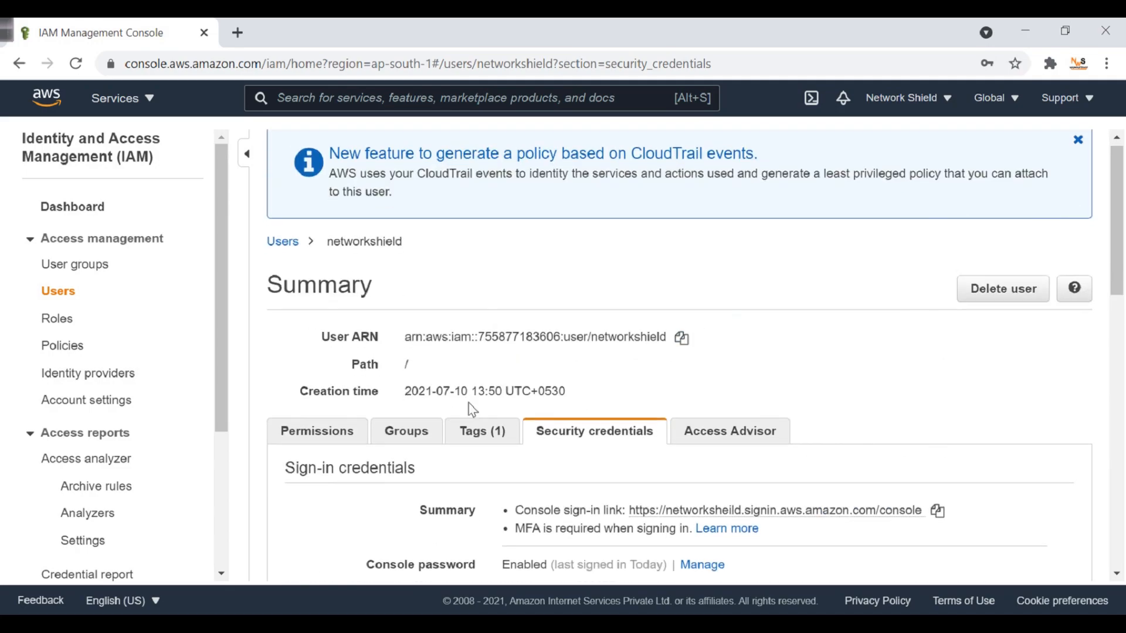
{"action": "scroll", "coordinate": [451, 420], "scroll_direction": "down", "scroll_amount": 3}
{"action": "left_click", "coordinate": [329, 267]}
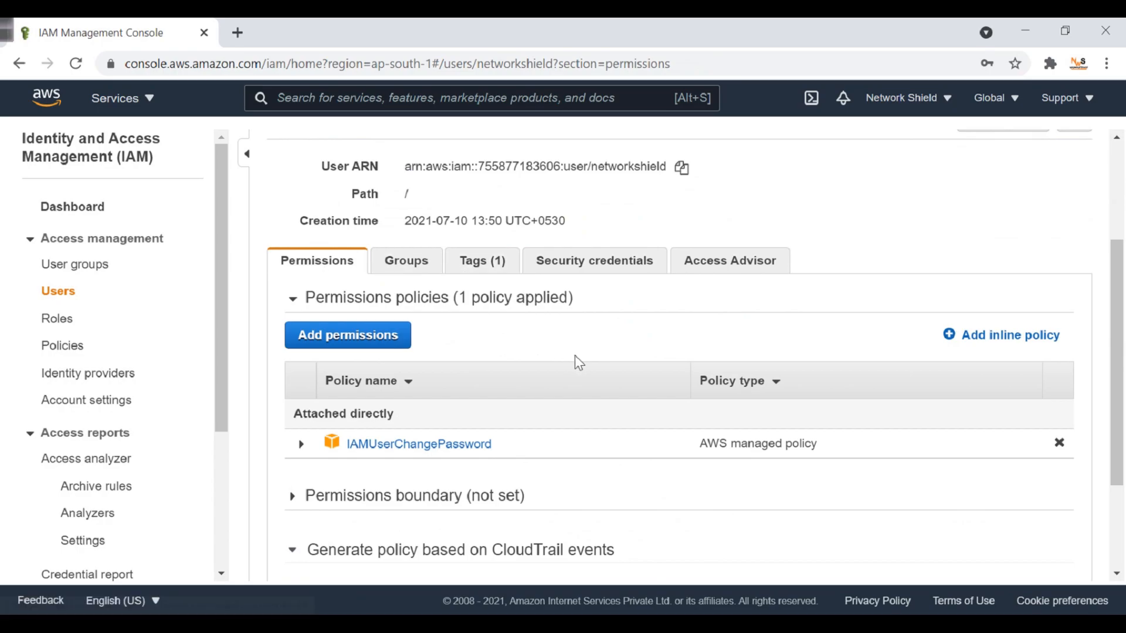
{"action": "scroll", "coordinate": [583, 359], "scroll_direction": "down", "scroll_amount": 1}
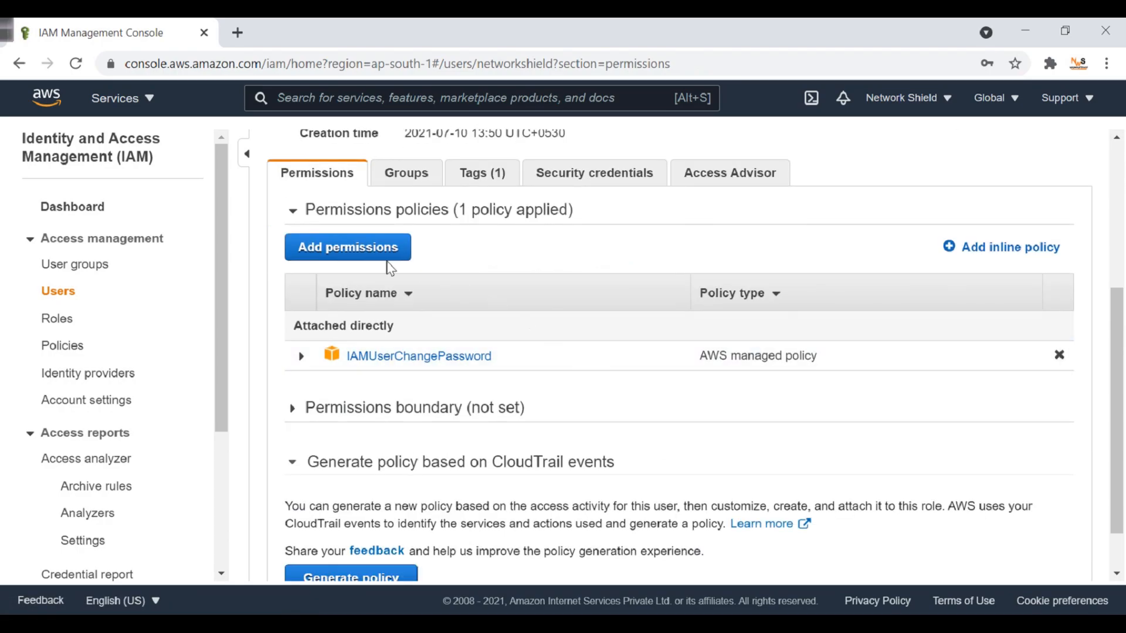
Search 'ec2' and attach AmazonEC2ReadOnlyAccess directly to networkshield
{"action": "left_click", "coordinate": [394, 247]}
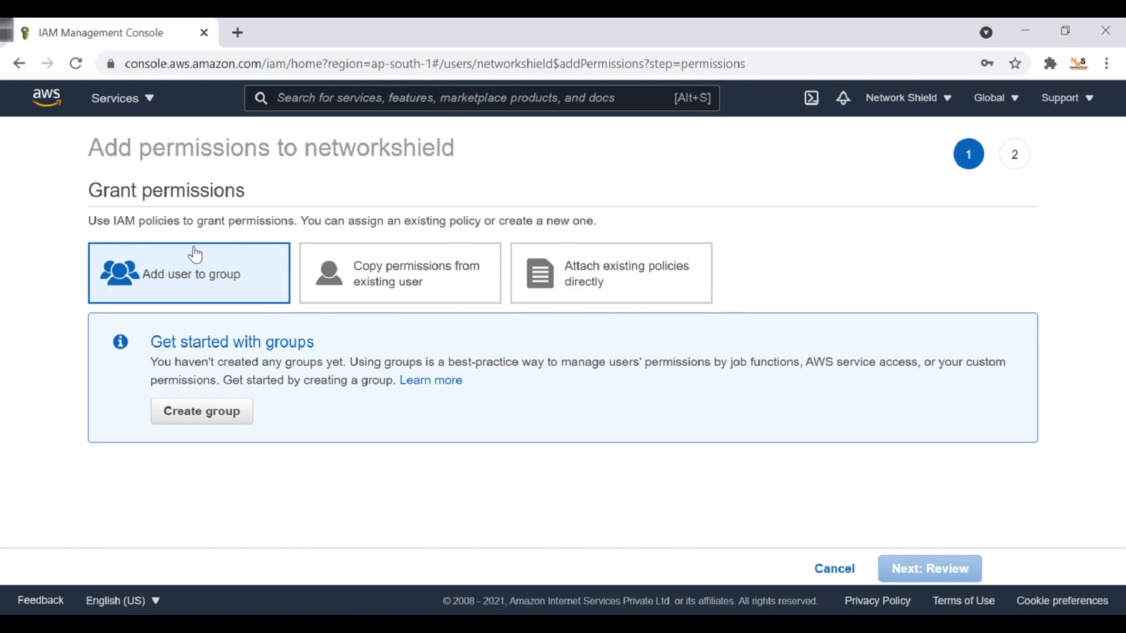
{"action": "left_click", "coordinate": [622, 276]}
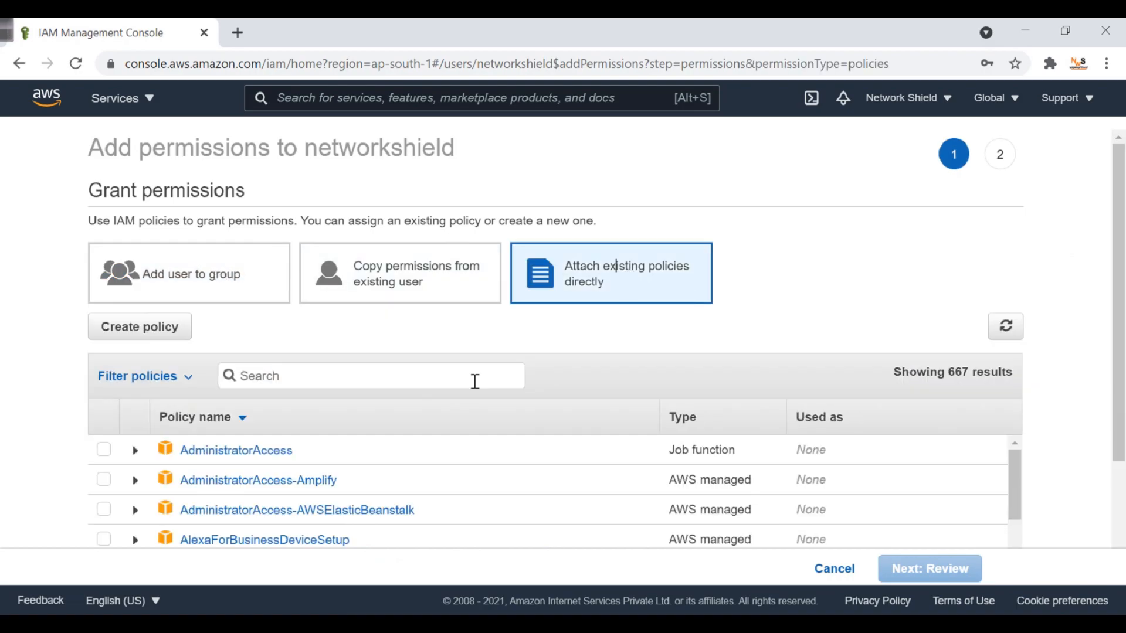
{"action": "type", "text": "ec2read"}
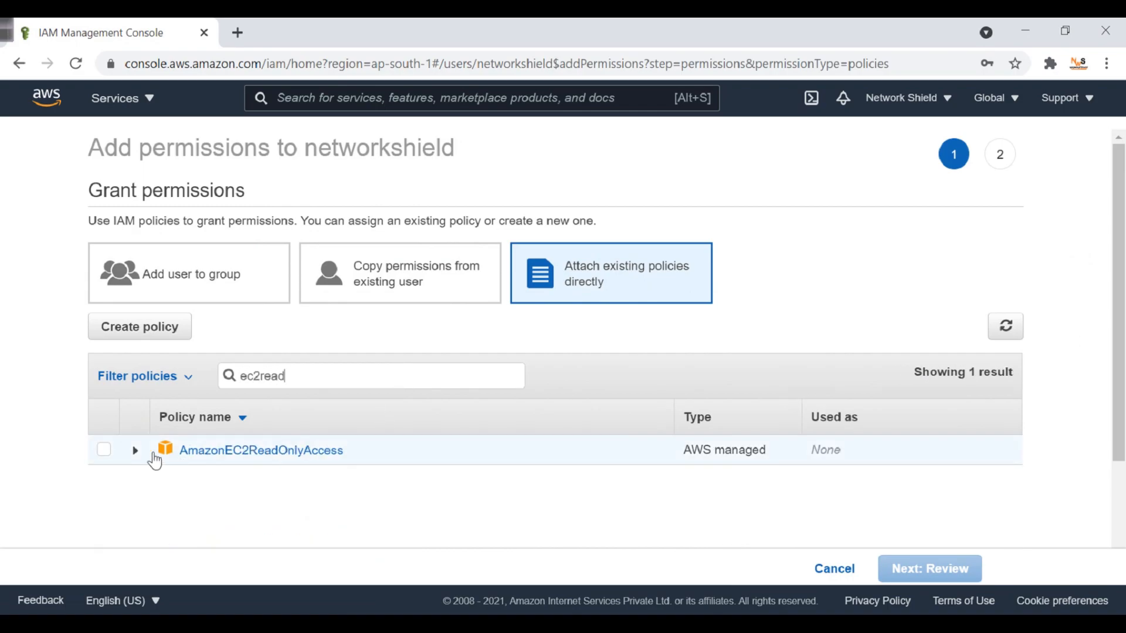
{"action": "left_click", "coordinate": [110, 451]}
{"action": "scroll", "coordinate": [289, 422], "scroll_direction": "down", "scroll_amount": 3}
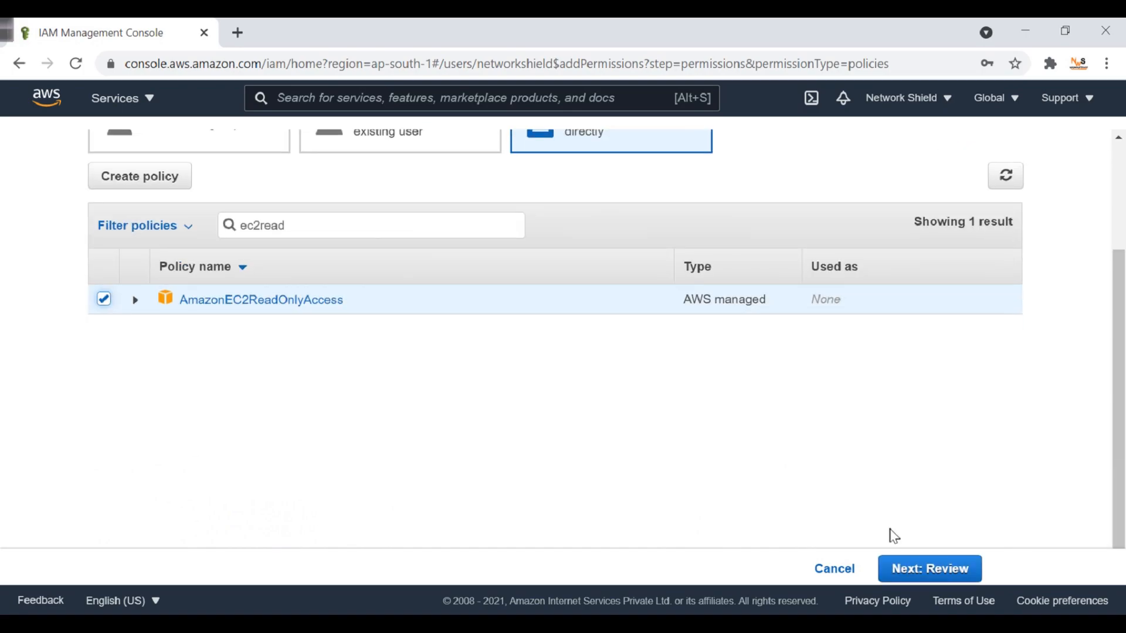
{"action": "left_click", "coordinate": [924, 566]}
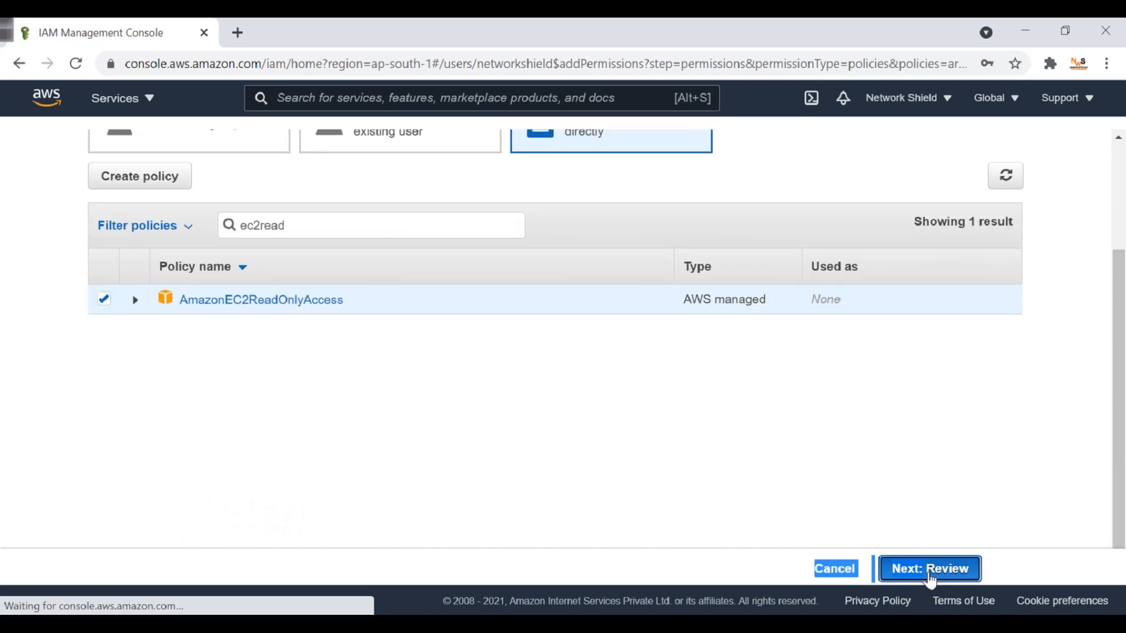
{"action": "left_click", "coordinate": [902, 565]}
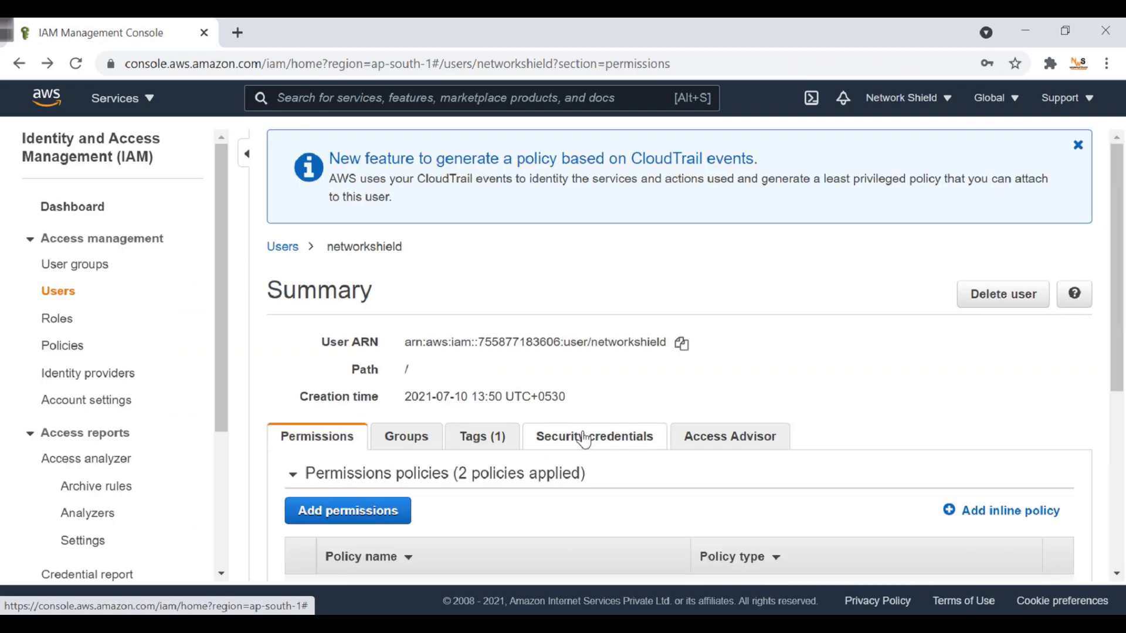
Confirm networkshield's two attached policies and open a new private browser window
{"action": "scroll", "coordinate": [498, 387], "scroll_direction": "down", "scroll_amount": 5}
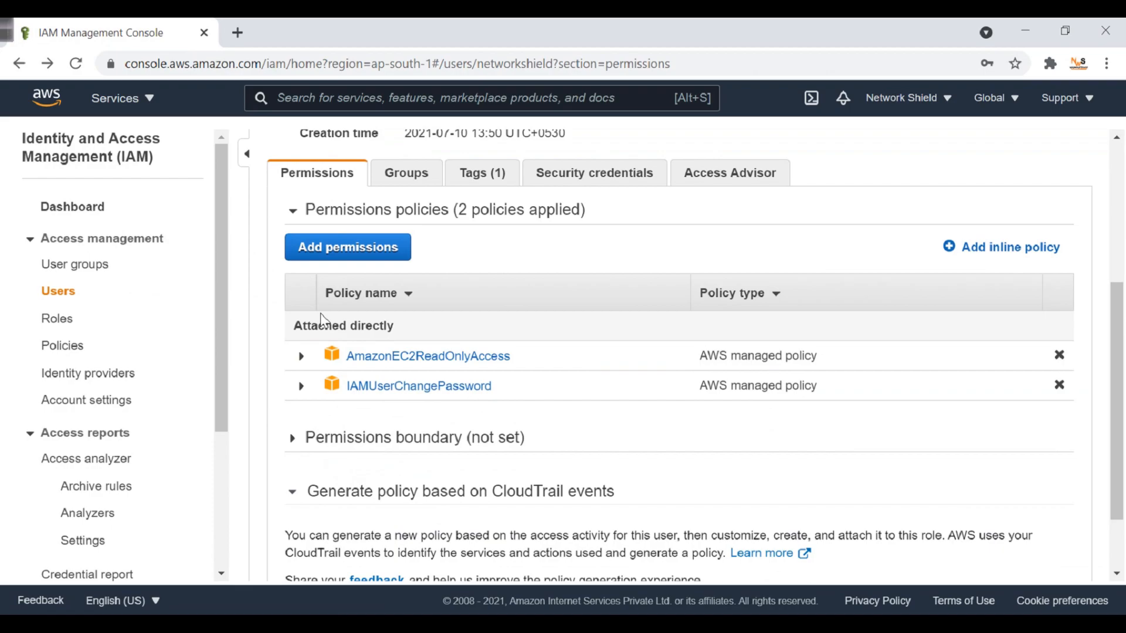
{"action": "key", "text": "ctrl+shift+n"}
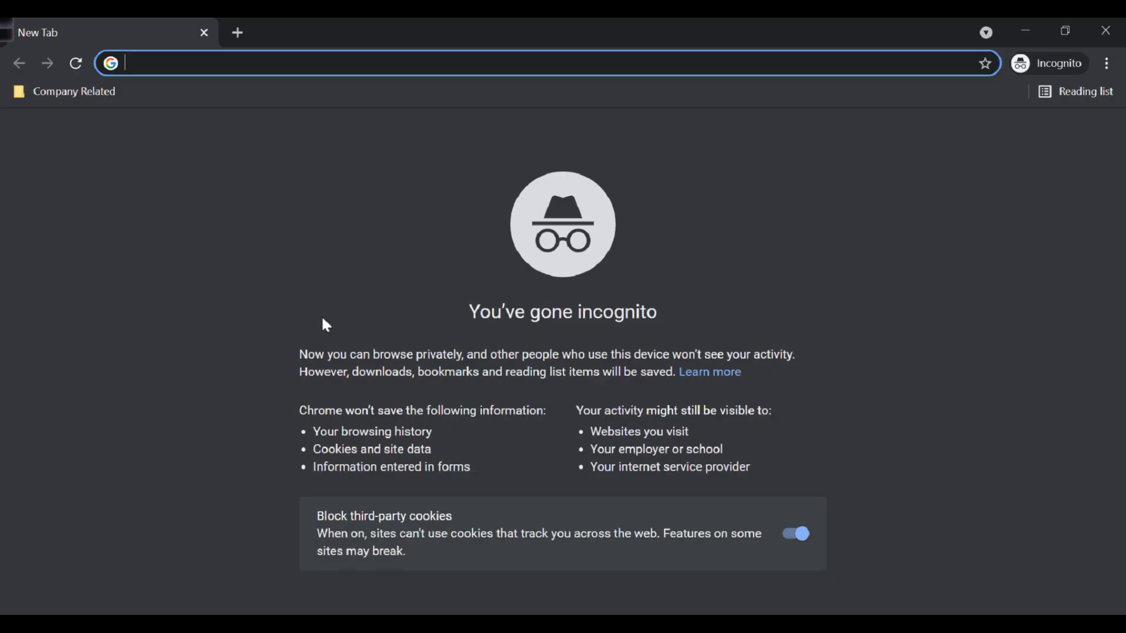
{"action": "key", "text": "alt+Tab"}
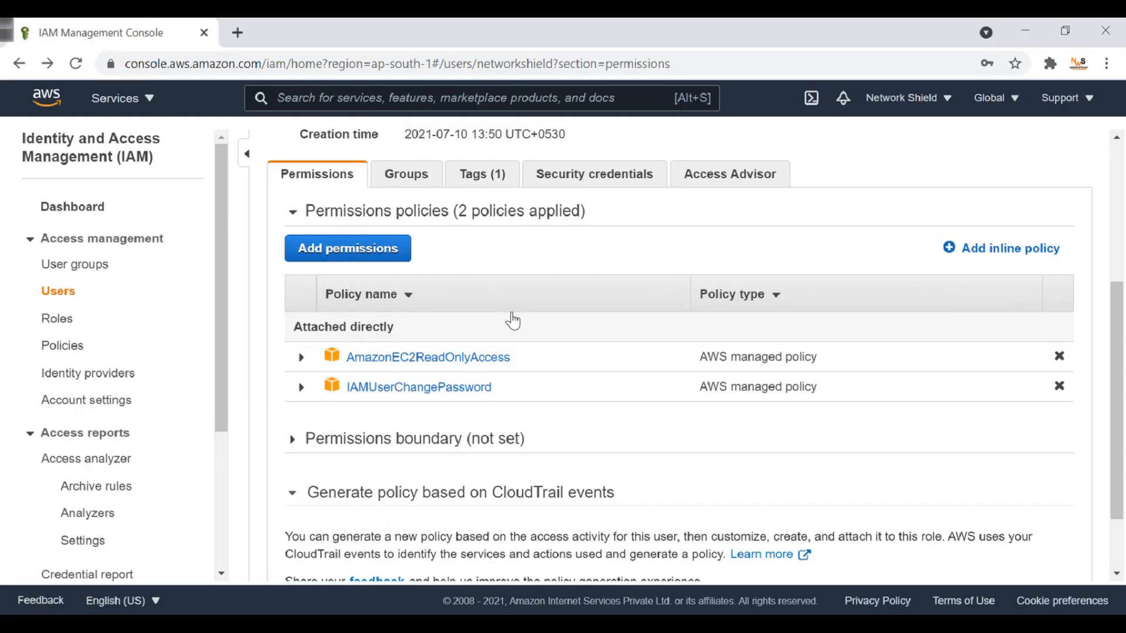
{"action": "scroll", "coordinate": [510, 316], "scroll_direction": "up", "scroll_amount": 5}
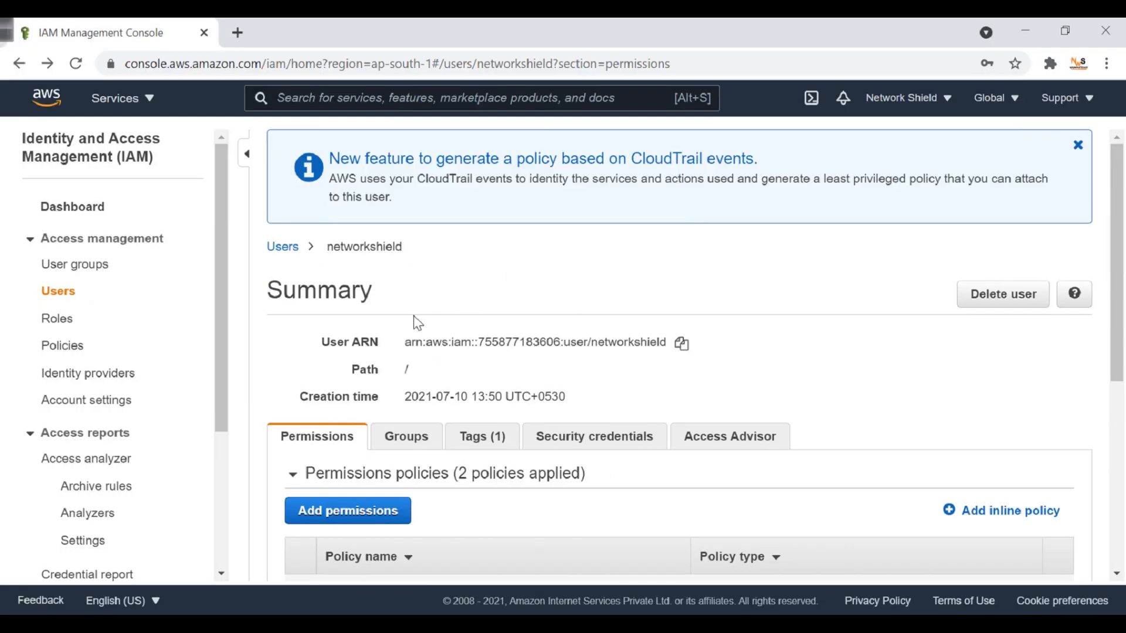
Copy the IAM users' sign-in URL from the IAM dashboard
{"action": "left_click", "coordinate": [89, 211]}
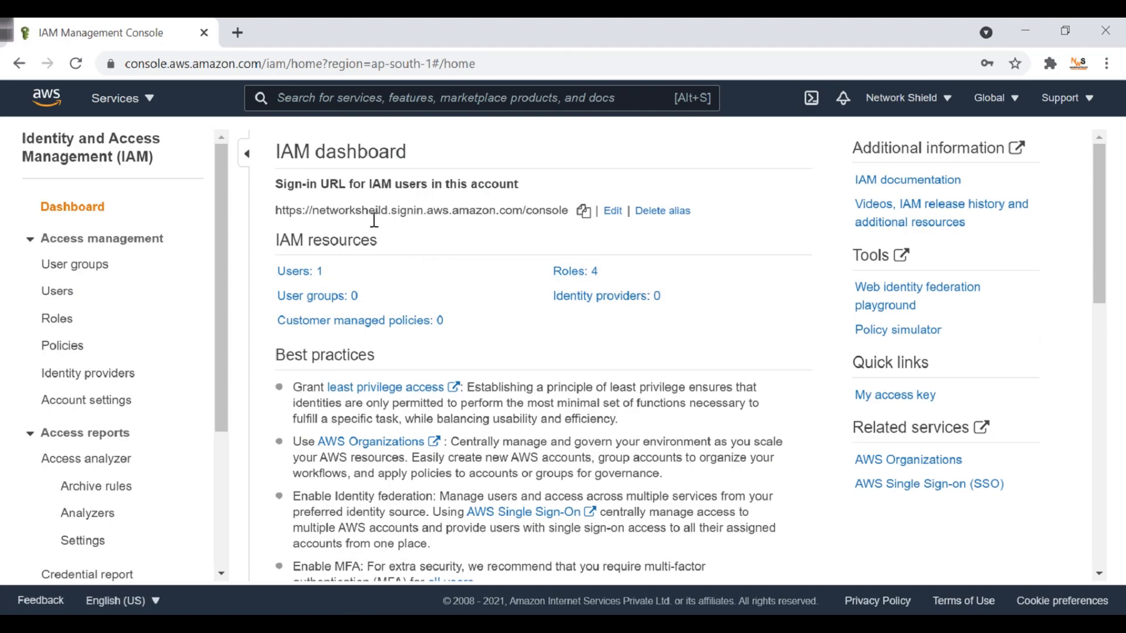
{"action": "triple_click", "coordinate": [294, 220]}
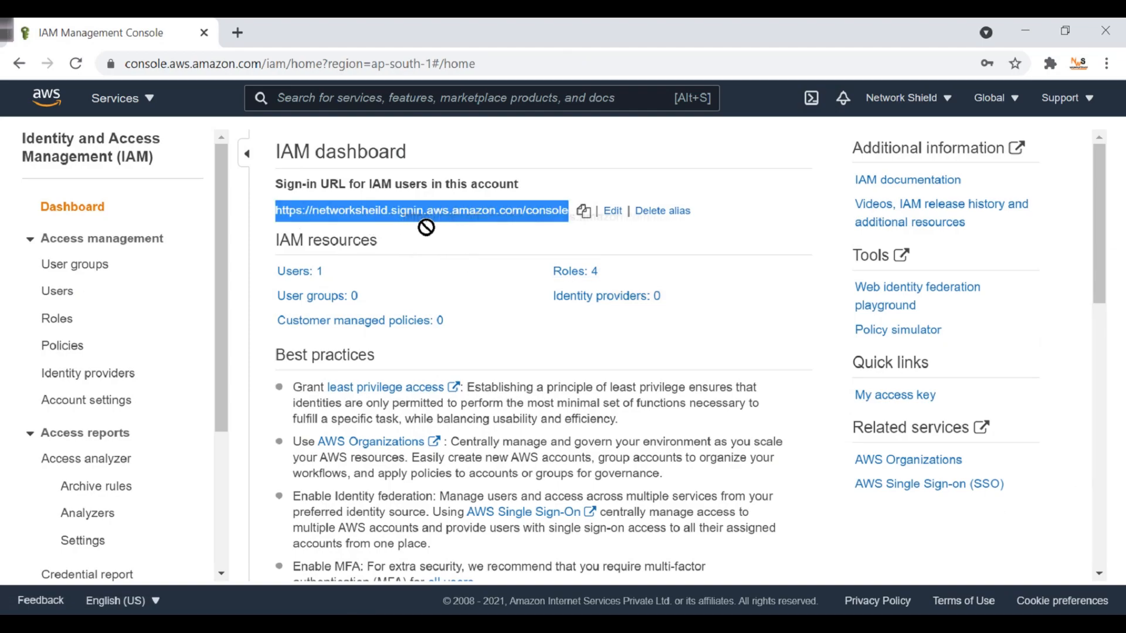
{"action": "left_click", "coordinate": [594, 214]}
Open a private browser window and load the copied IAM user sign-in URL
{"action": "key", "text": "ctrl+shift+n"}
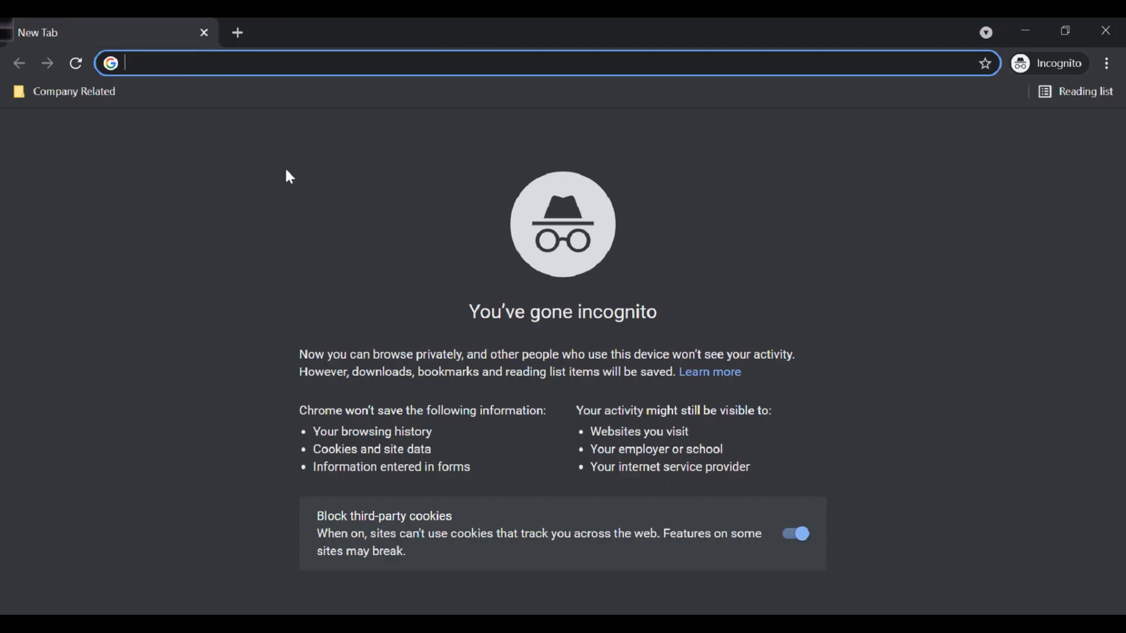
{"action": "double_click", "coordinate": [276, 120]}
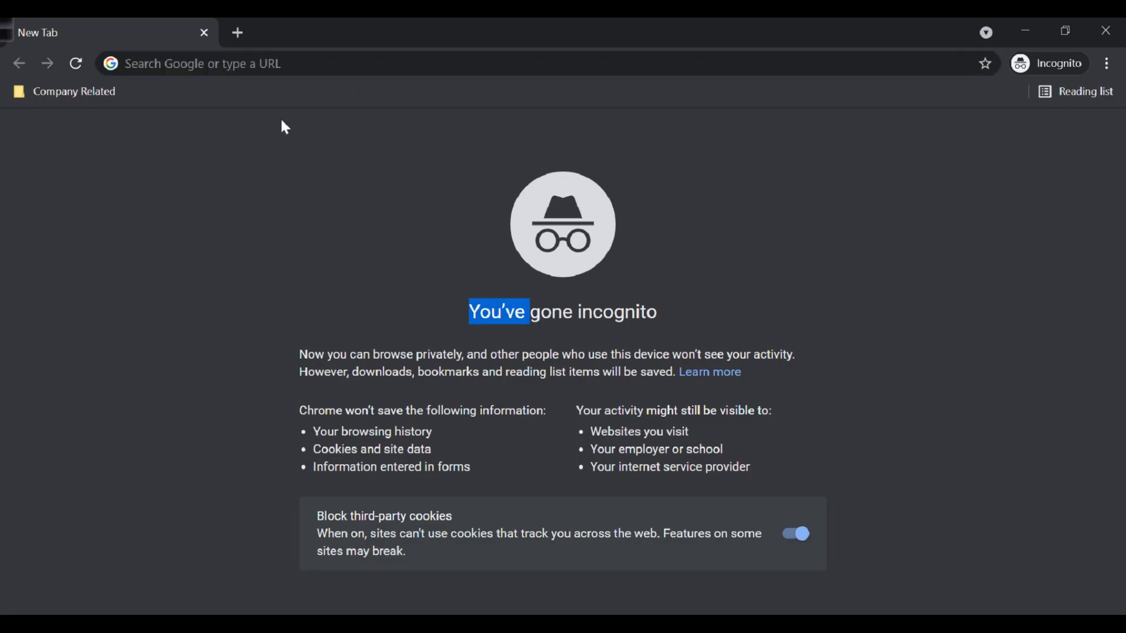
{"action": "left_click", "coordinate": [240, 74]}
{"action": "key", "text": "ctrl+v"}
{"action": "key", "text": "Return"}
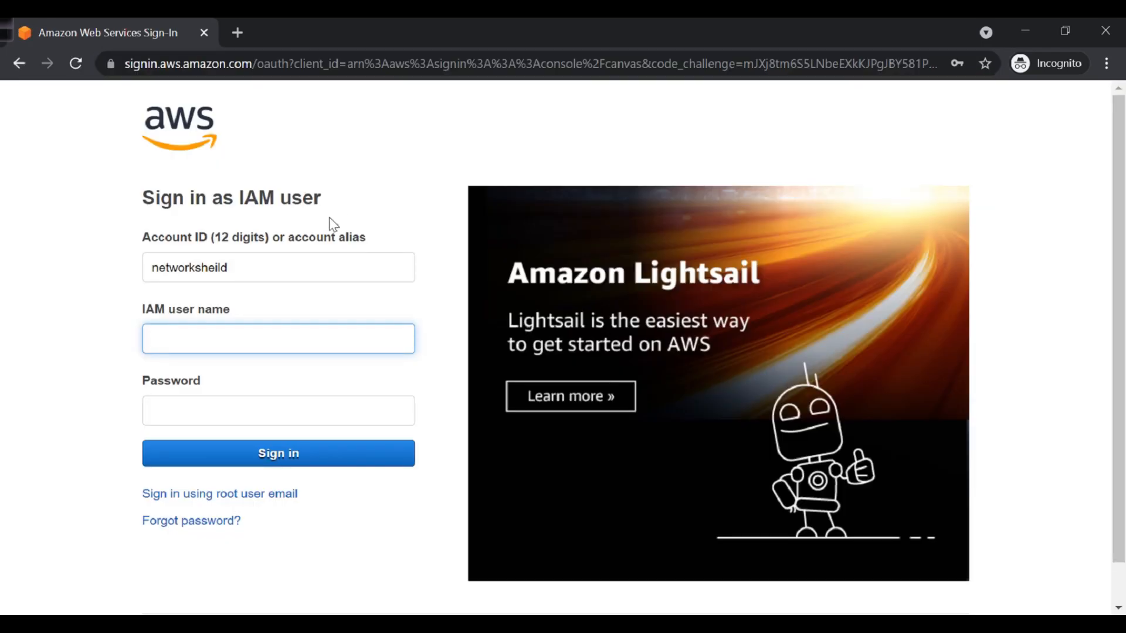
Check the prefilled account alias and fill in the saved networkshield user name
{"action": "left_click", "coordinate": [88, 279]}
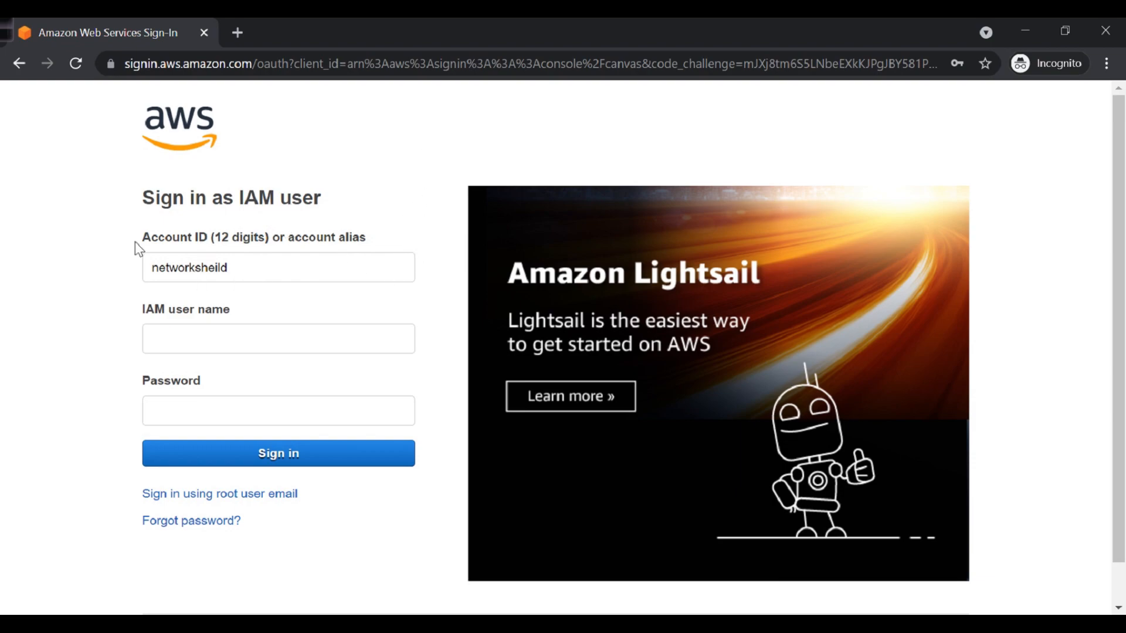
{"action": "double_click", "coordinate": [253, 274]}
{"action": "left_click", "coordinate": [59, 287]}
{"action": "double_click", "coordinate": [266, 279]}
{"action": "left_click", "coordinate": [82, 329]}
{"action": "left_click", "coordinate": [202, 339]}
{"action": "type", "text": "networkshield"}
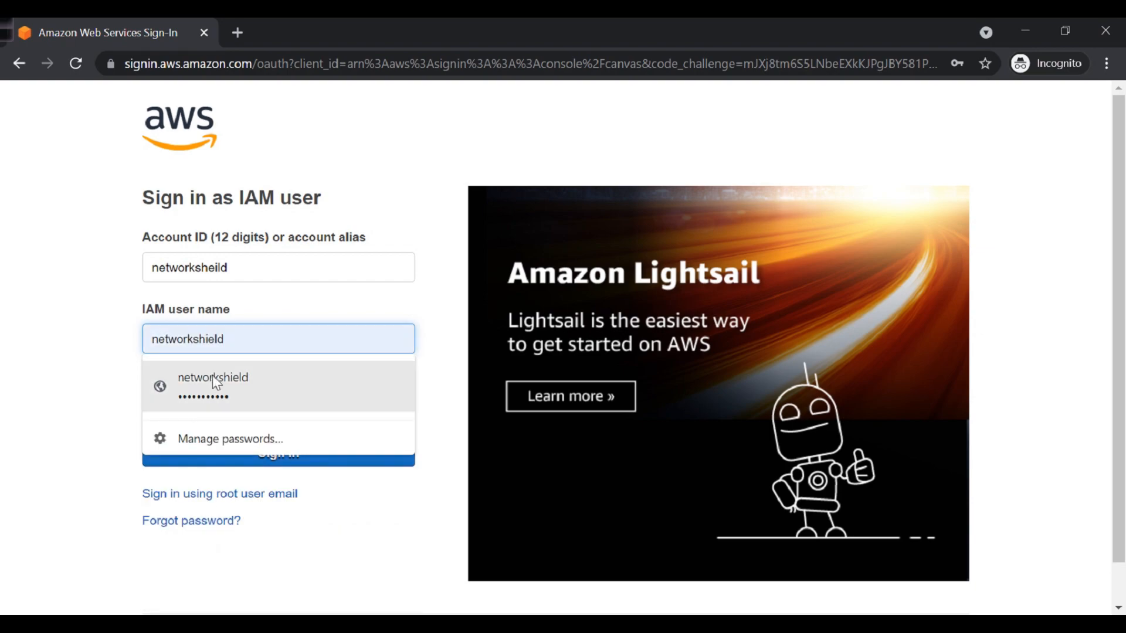
{"action": "left_click", "coordinate": [212, 375]}
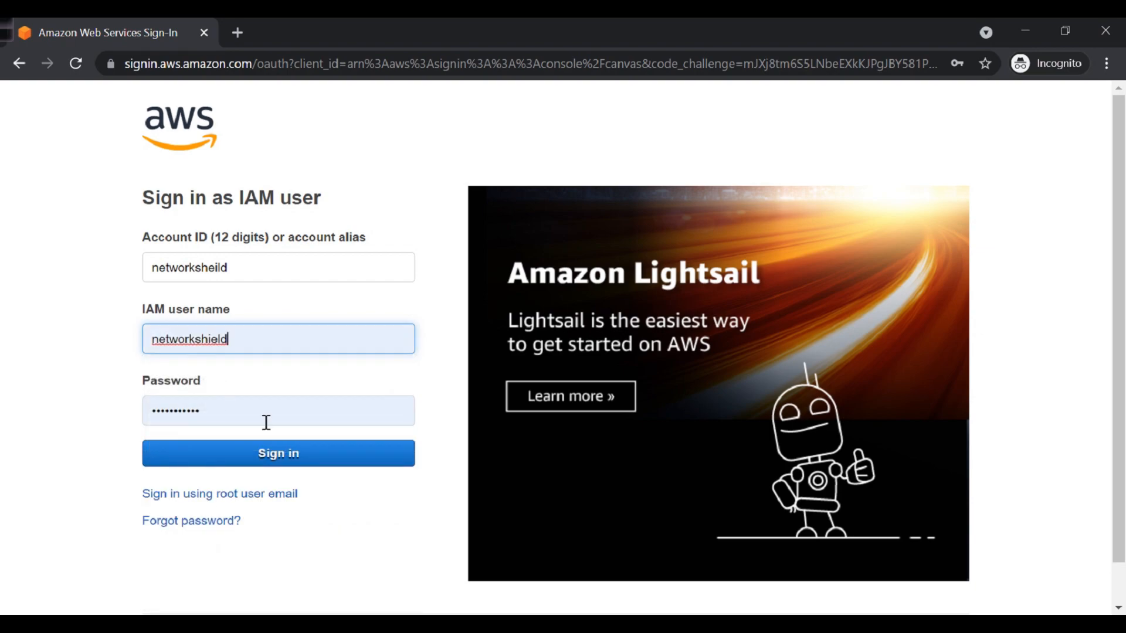
Replace the saved password with the account password, sign in, and submit the MFA code
{"action": "left_click", "coordinate": [184, 417]}
{"action": "key", "text": "ctrl+a"}
{"action": "key", "text": "BackSpace"}
{"action": "type", "text": "••••••"}
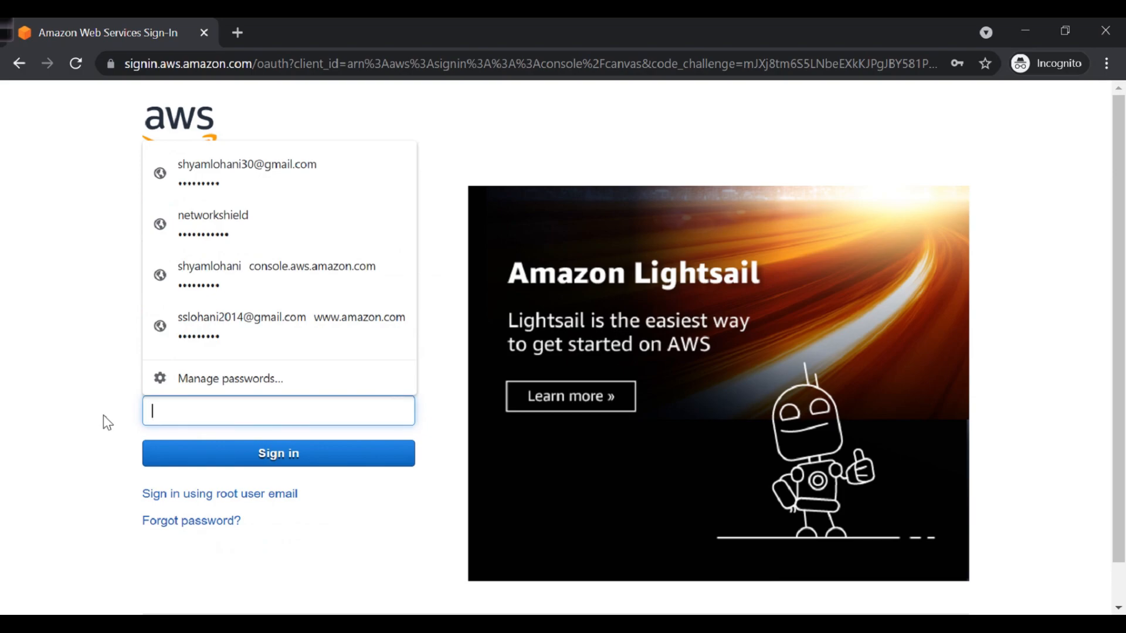
{"action": "type", "text": "•••••"}
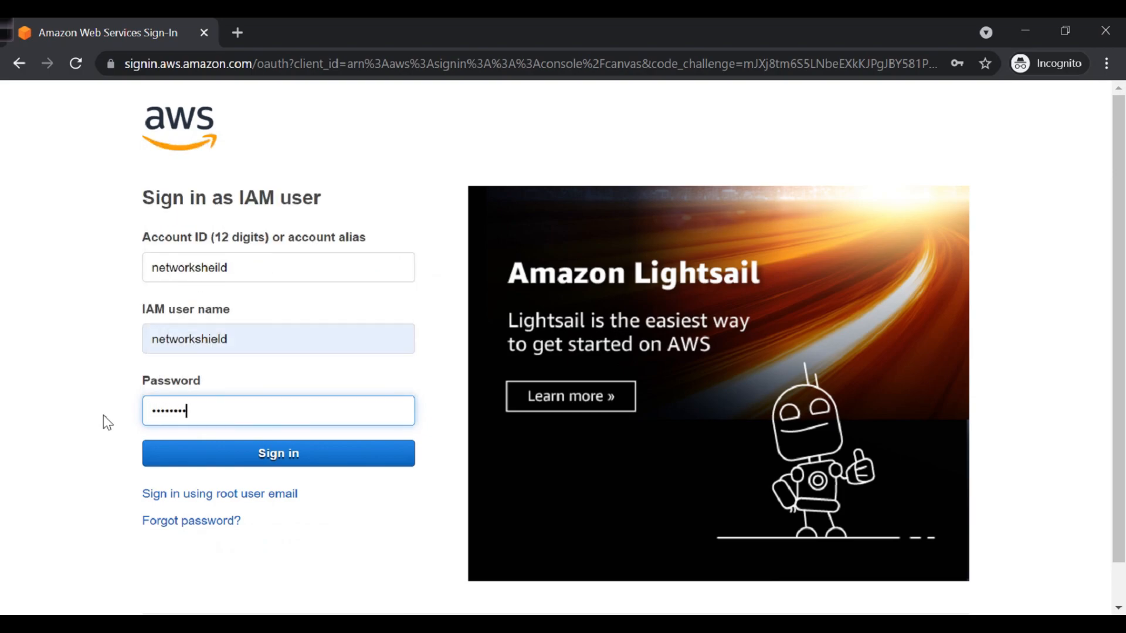
{"action": "key", "text": "Return"}
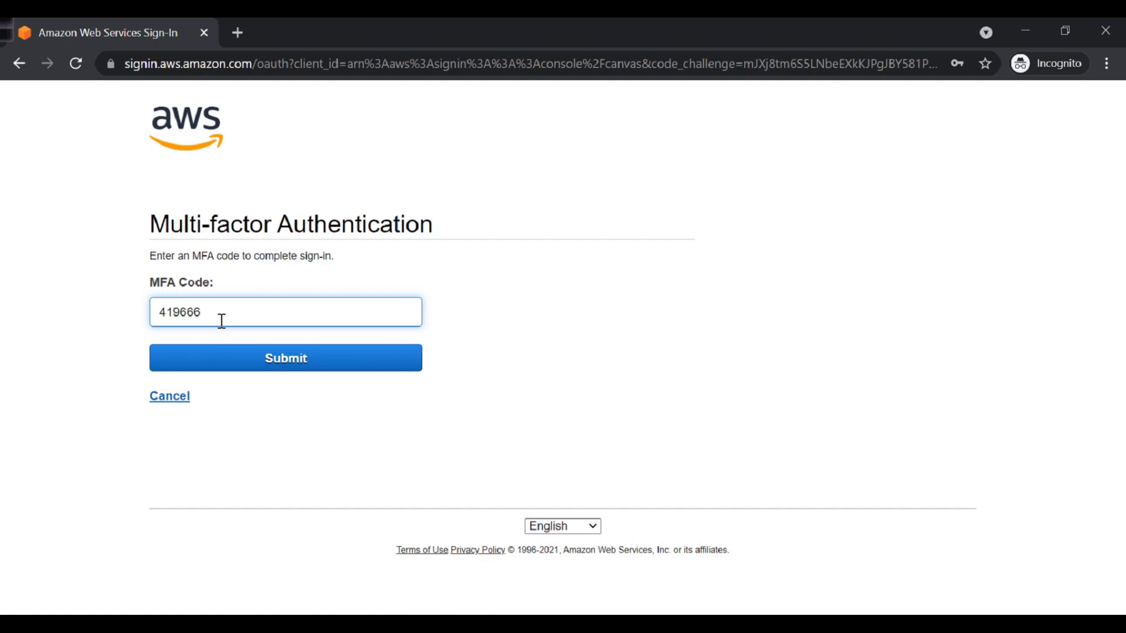
{"action": "left_click", "coordinate": [285, 365]}
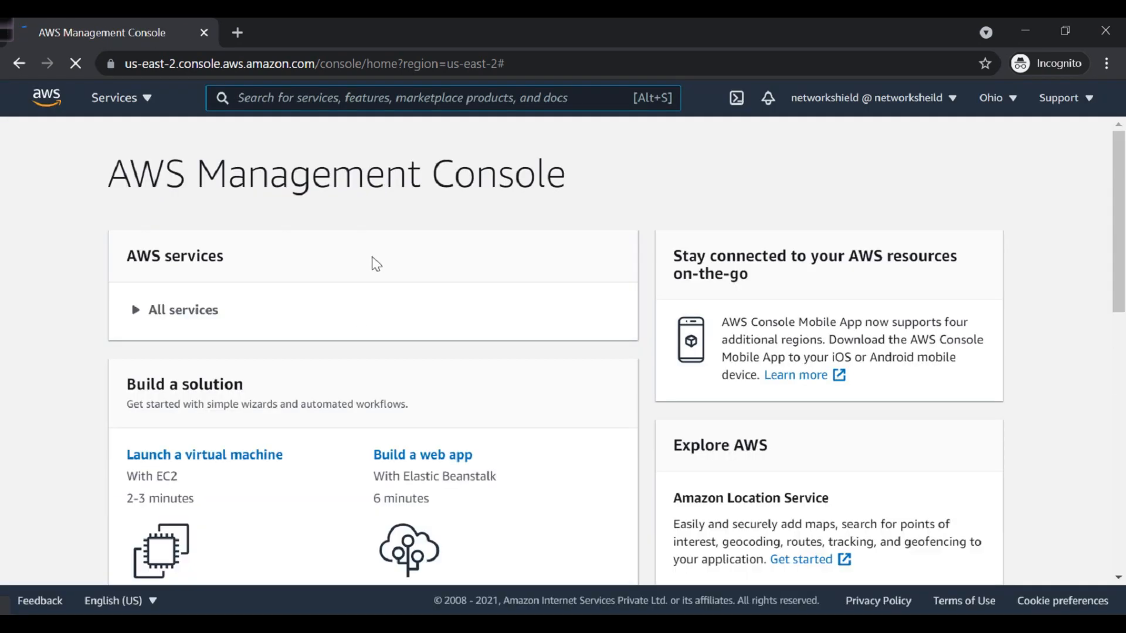
Dismiss the console notices and switch the region to Asia Pacific (Mumbai)
{"action": "left_click", "coordinate": [369, 141]}
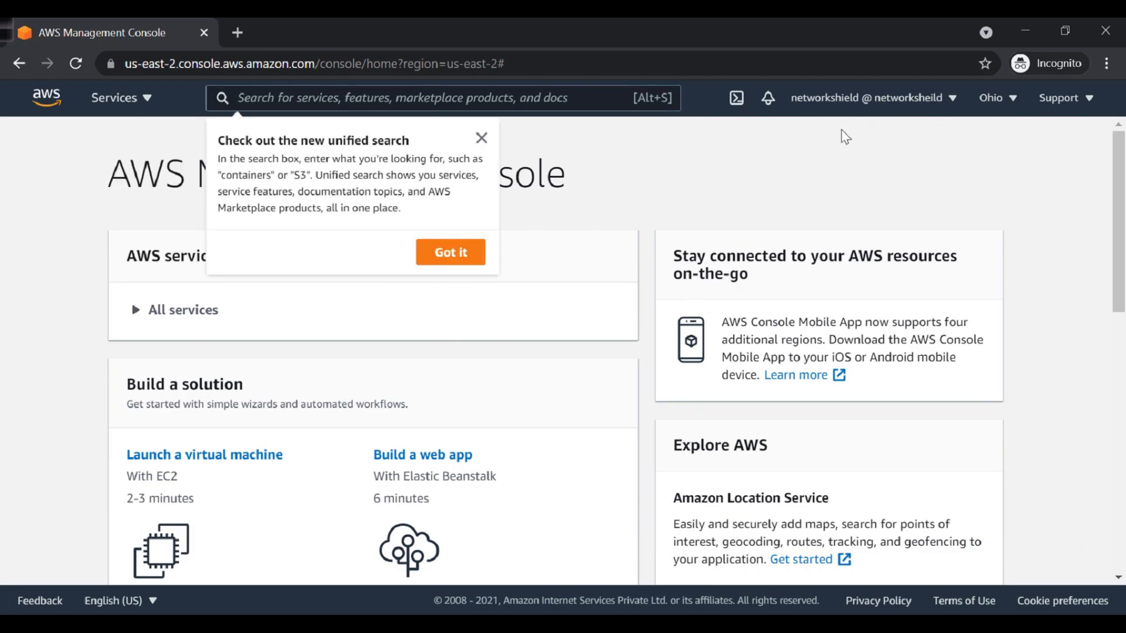
{"action": "left_click", "coordinate": [482, 140]}
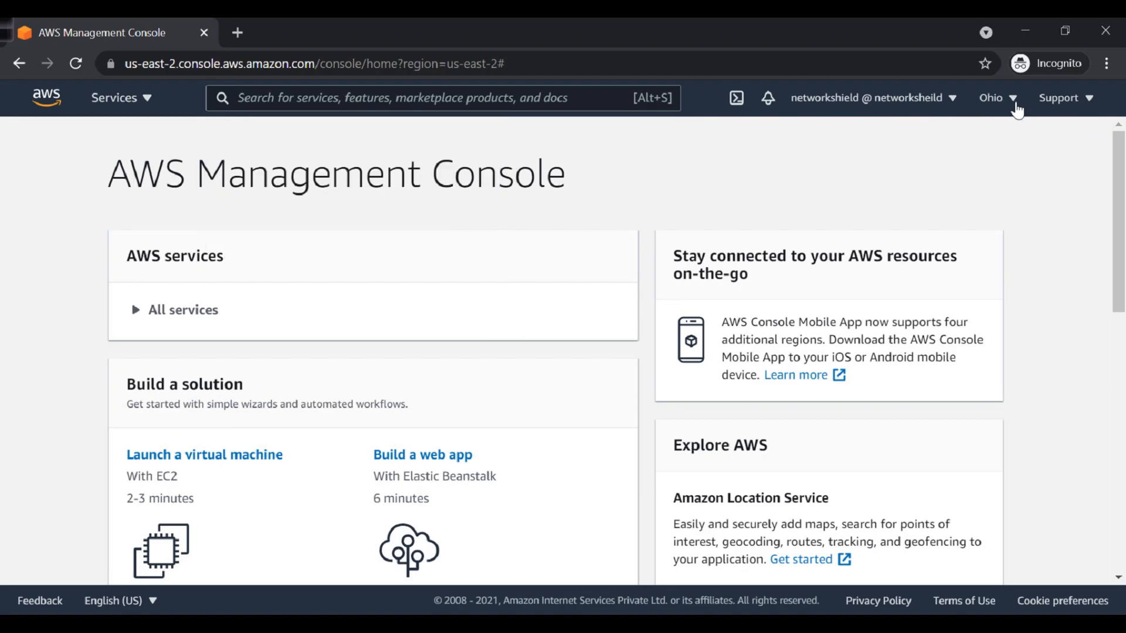
{"action": "left_click", "coordinate": [1014, 104]}
{"action": "left_click", "coordinate": [880, 344]}
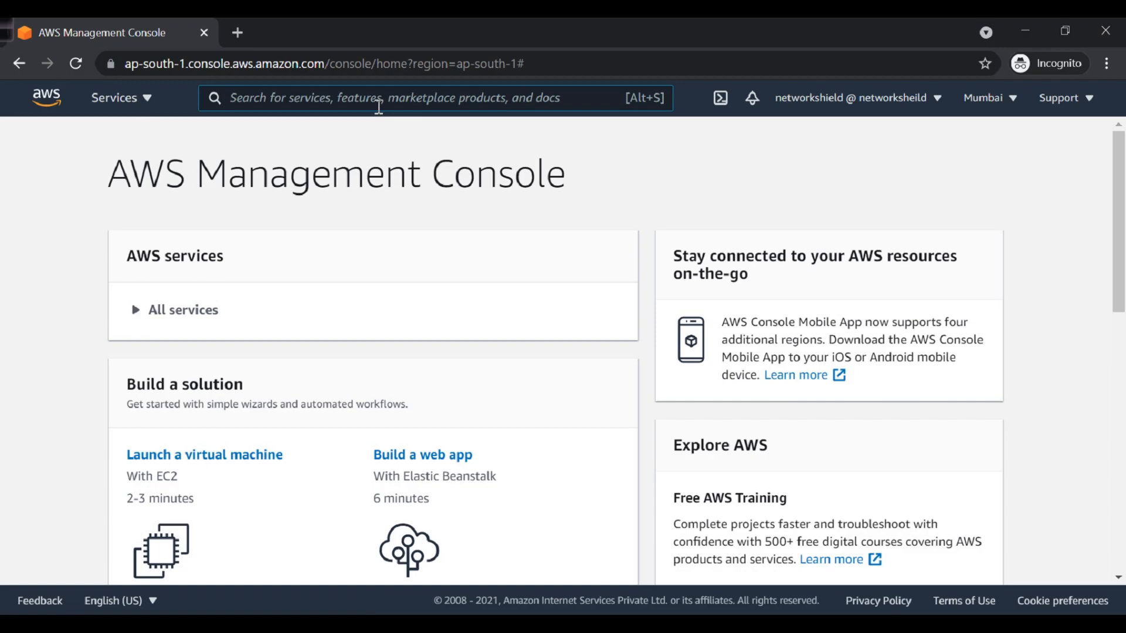
Start launching a virtual machine with EC2 from the console home
{"action": "type", "text": "E"}
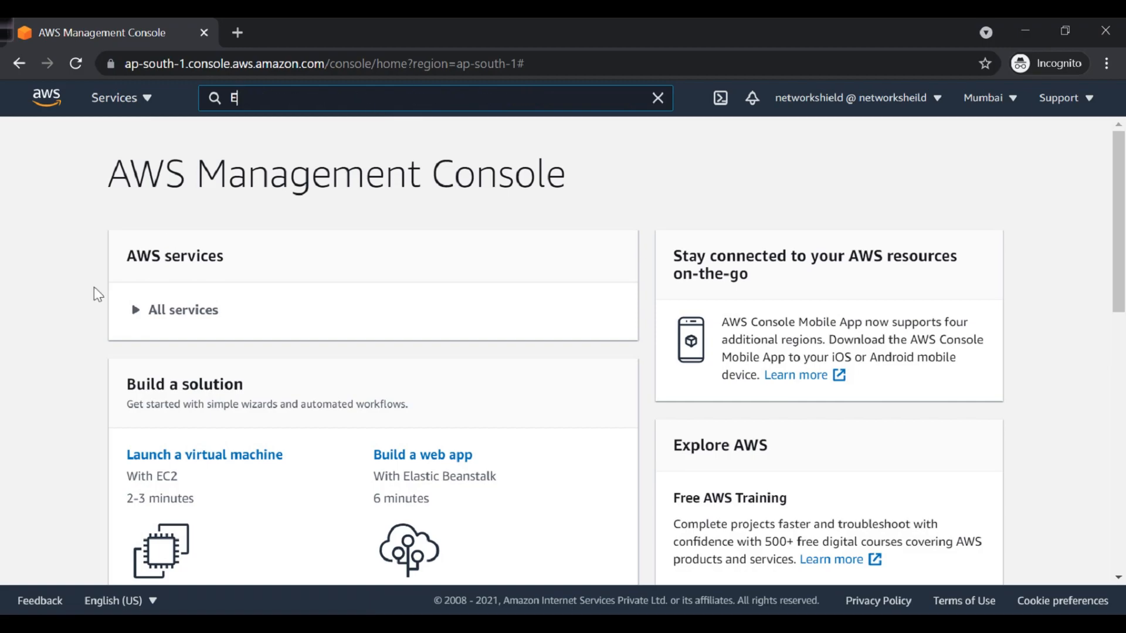
{"action": "scroll", "coordinate": [176, 376], "scroll_direction": "down", "scroll_amount": 2}
{"action": "left_click", "coordinate": [218, 375]}
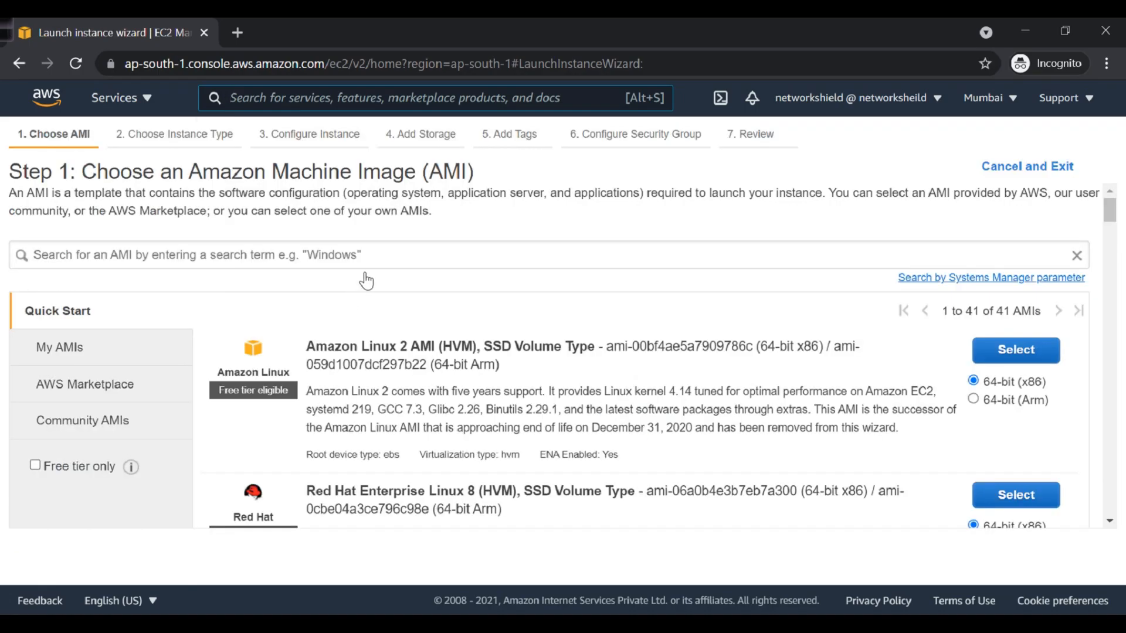
Select the Windows Server 2019 Base with Containers AMI for the new instance
{"action": "scroll", "coordinate": [375, 293], "scroll_direction": "down", "scroll_amount": 5}
{"action": "scroll", "coordinate": [447, 401], "scroll_direction": "down", "scroll_amount": 10}
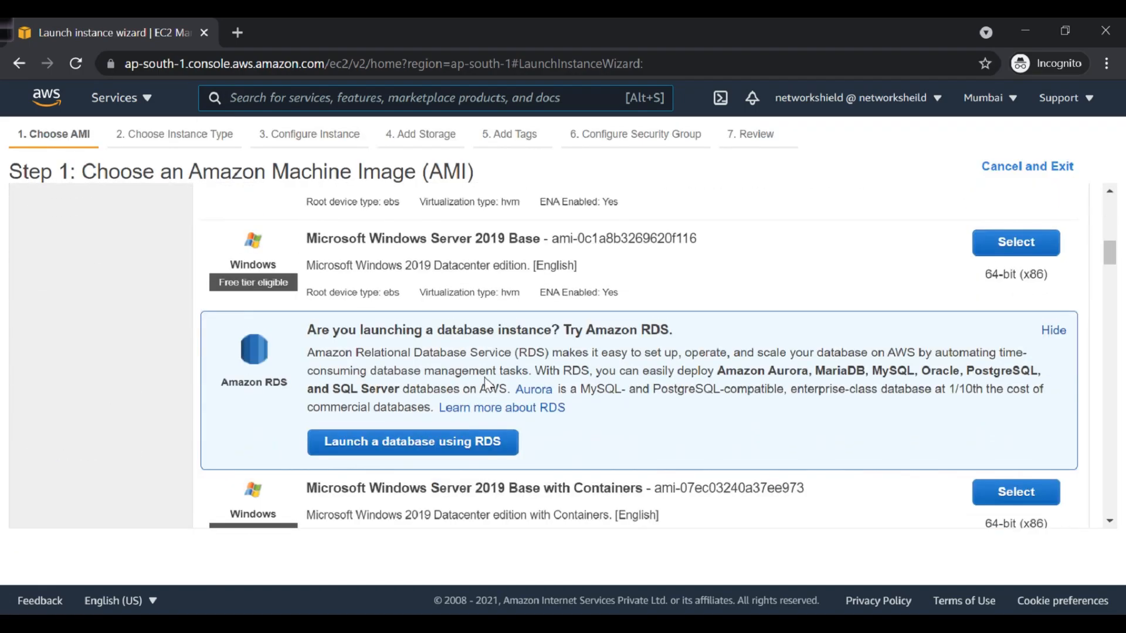
{"action": "scroll", "coordinate": [410, 381], "scroll_direction": "down", "scroll_amount": 3}
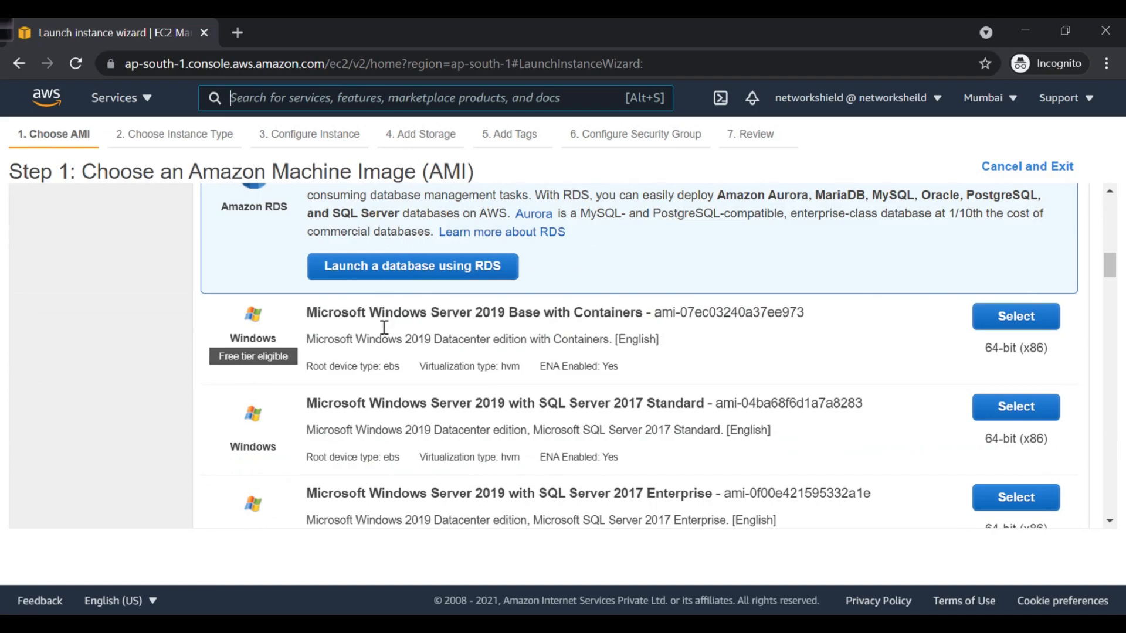
{"action": "left_click", "coordinate": [988, 321]}
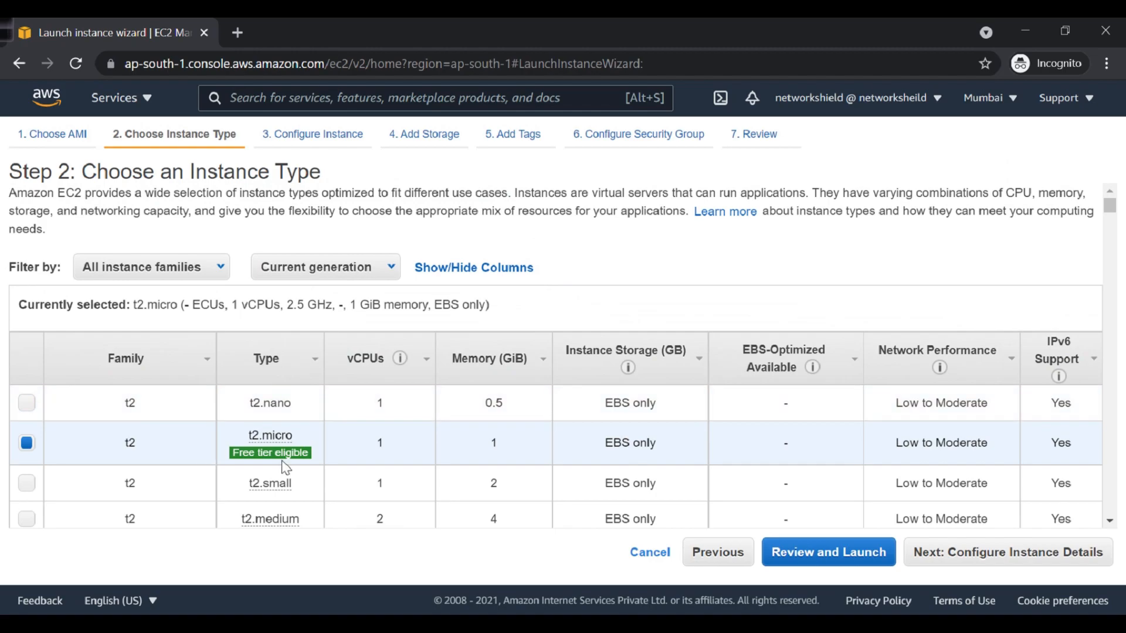
Go to the launch review, check the open security-group warning, and launch to reach key pairs
{"action": "scroll", "coordinate": [351, 470], "scroll_direction": "down", "scroll_amount": 3}
{"action": "left_click", "coordinate": [837, 564]}
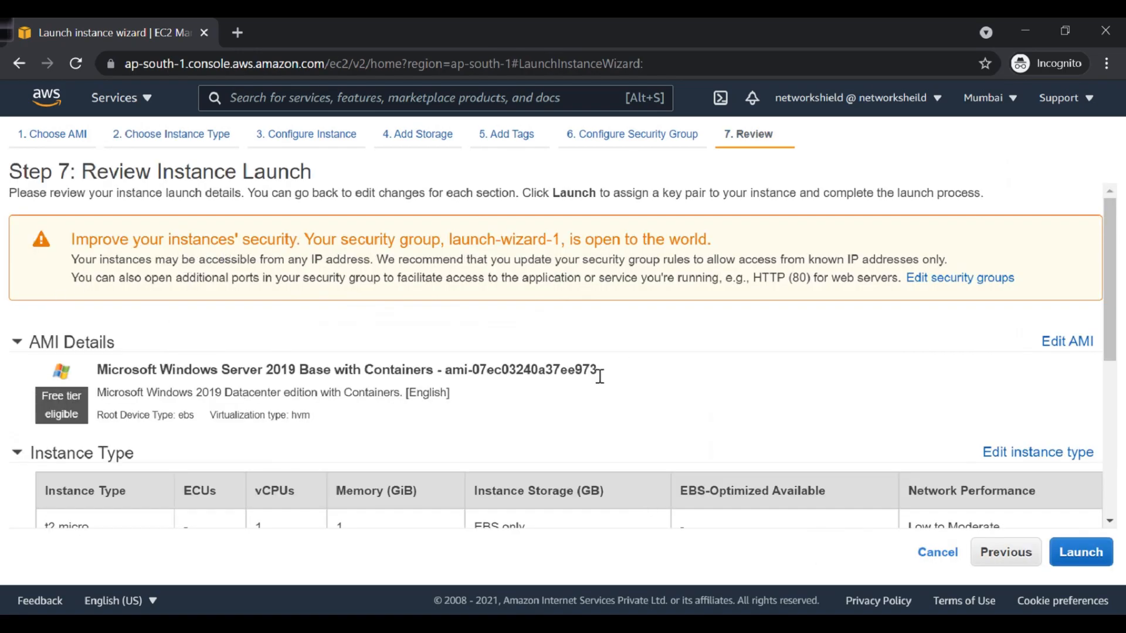
{"action": "left_click_drag", "start_coordinate": [145, 246], "coordinate": [731, 243]}
{"action": "left_click", "coordinate": [834, 237]}
{"action": "scroll", "coordinate": [616, 322], "scroll_direction": "down", "scroll_amount": 5}
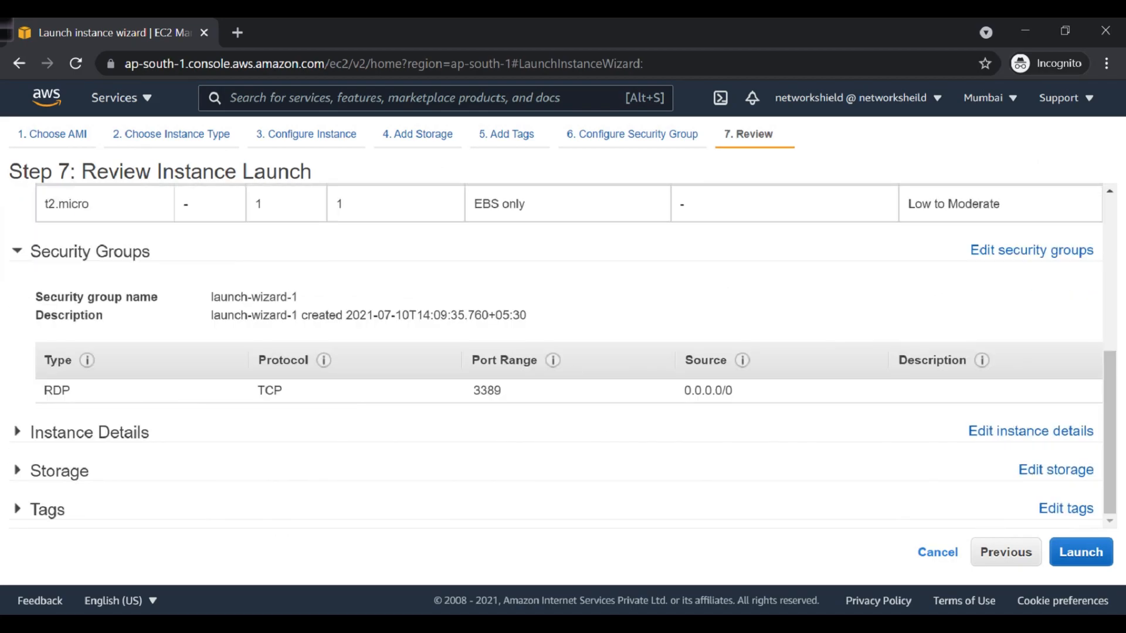
{"action": "left_click", "coordinate": [1080, 551]}
{"action": "scroll", "coordinate": [522, 464], "scroll_direction": "down", "scroll_amount": 1}
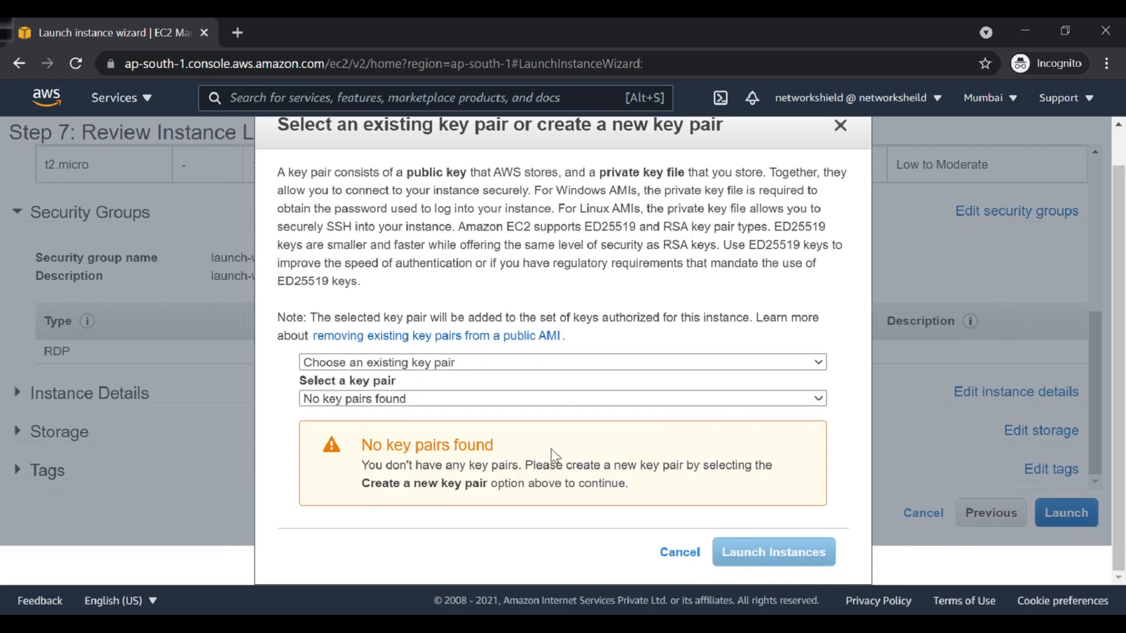
Choose to create a new key pair named IAMTEST and try to download it
{"action": "left_click", "coordinate": [400, 408]}
{"action": "left_click", "coordinate": [381, 394]}
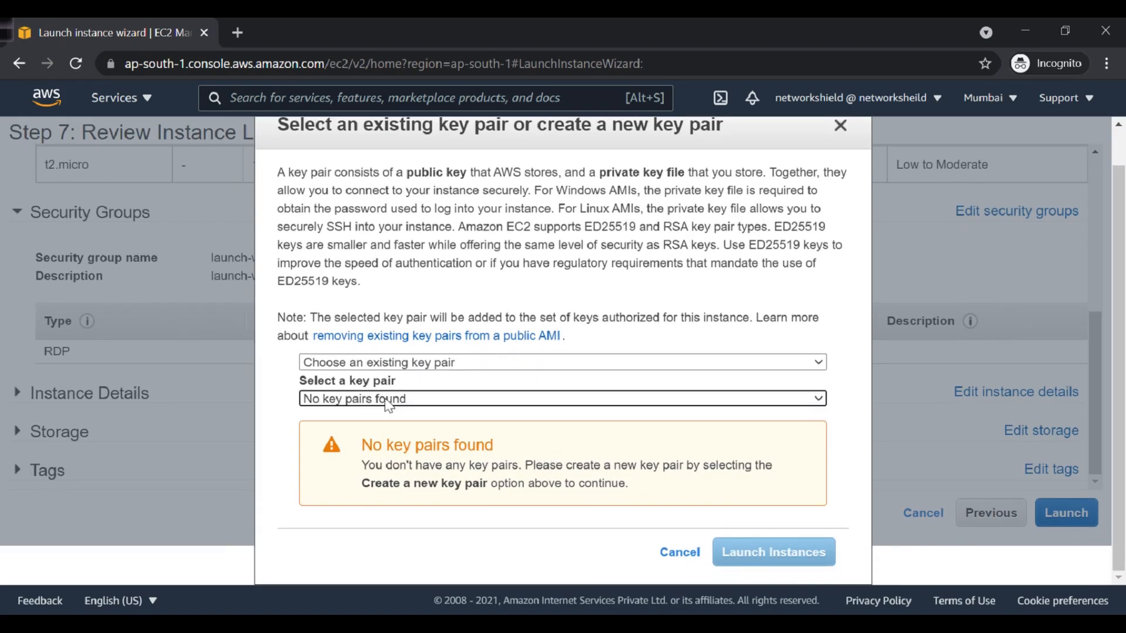
{"action": "left_click", "coordinate": [464, 362]}
{"action": "left_click", "coordinate": [399, 441]}
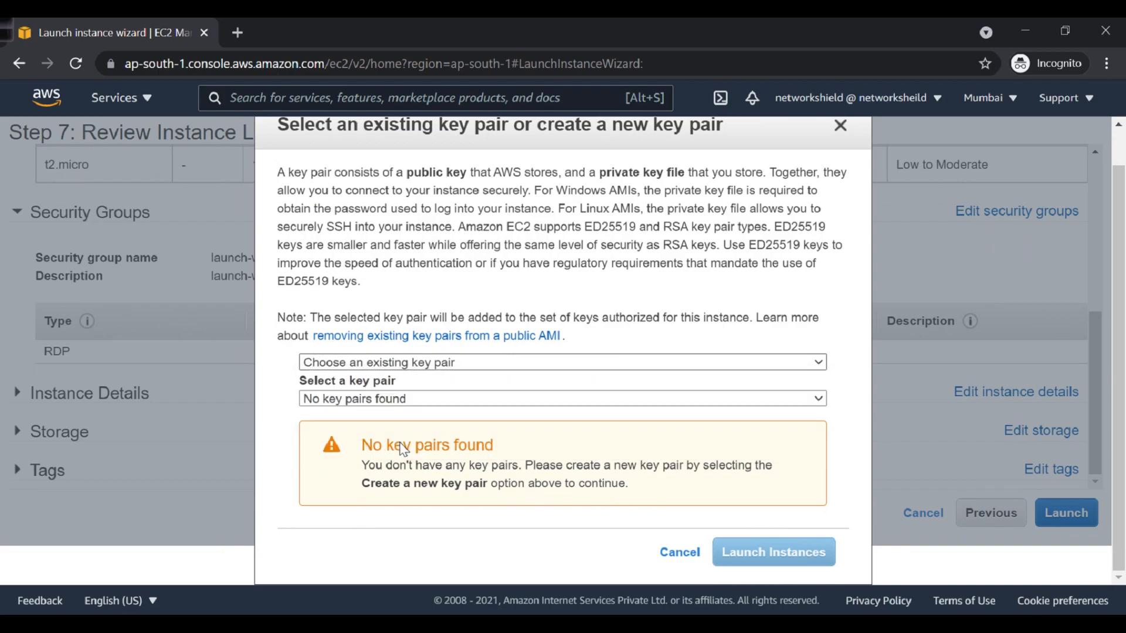
{"action": "left_click", "coordinate": [430, 405]}
{"action": "left_click", "coordinate": [411, 451]}
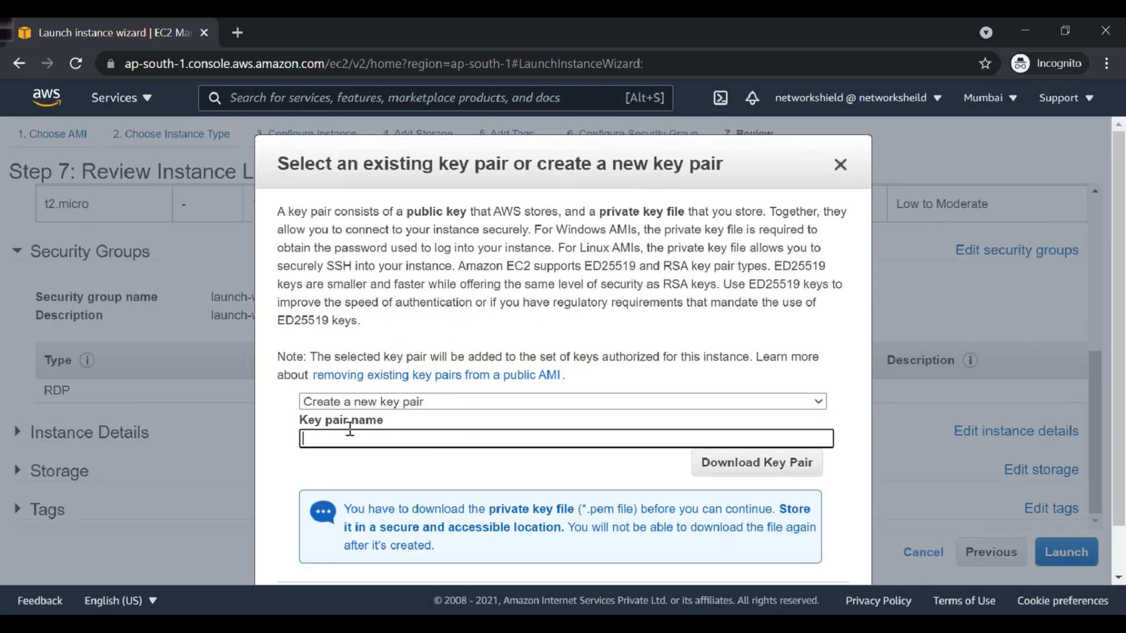
{"action": "type", "text": "N"}
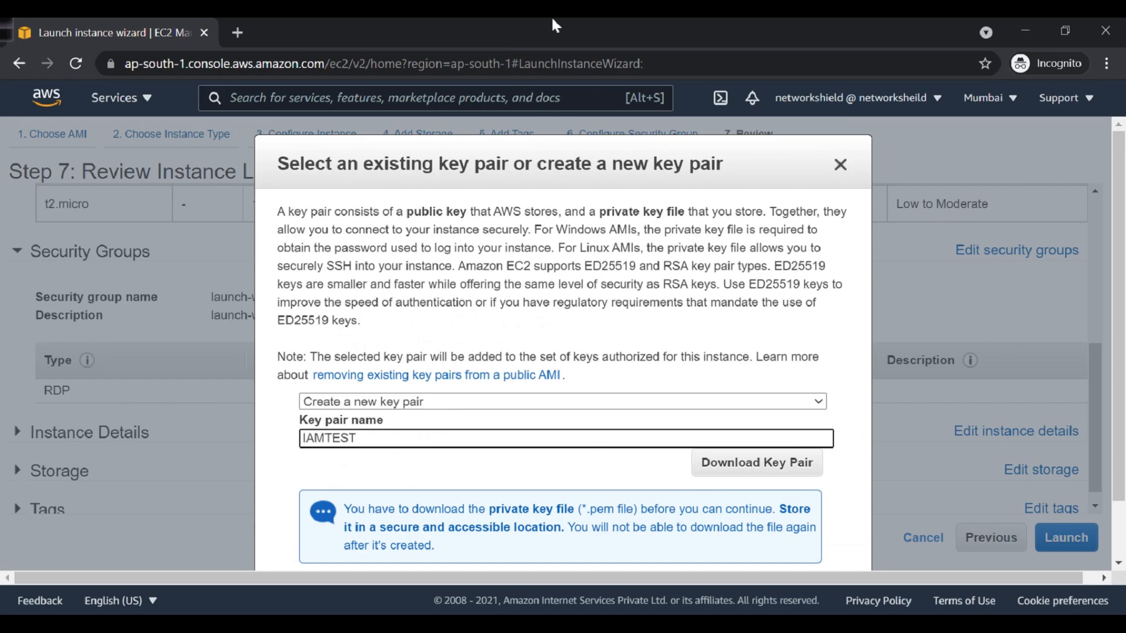
{"action": "left_click", "coordinate": [791, 464]}
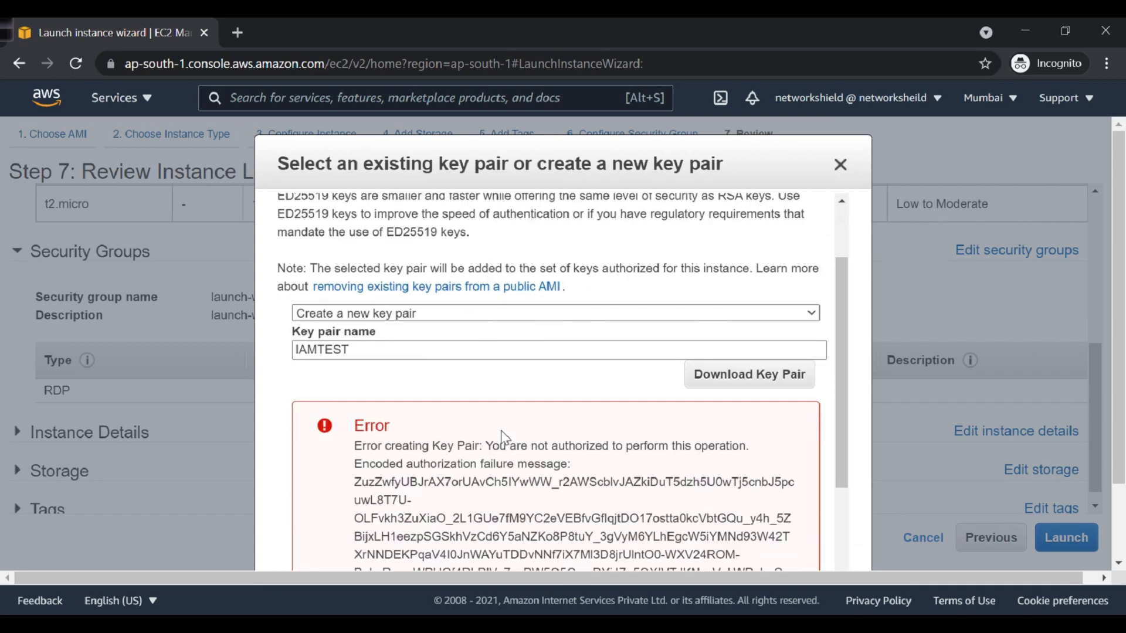
Read the not-authorized error returned for creating the IAMTEST key pair
{"action": "scroll", "coordinate": [503, 437], "scroll_direction": "down", "scroll_amount": 3}
{"action": "left_click_drag", "start_coordinate": [484, 270], "coordinate": [659, 264]}
{"action": "left_click", "coordinate": [667, 301]}
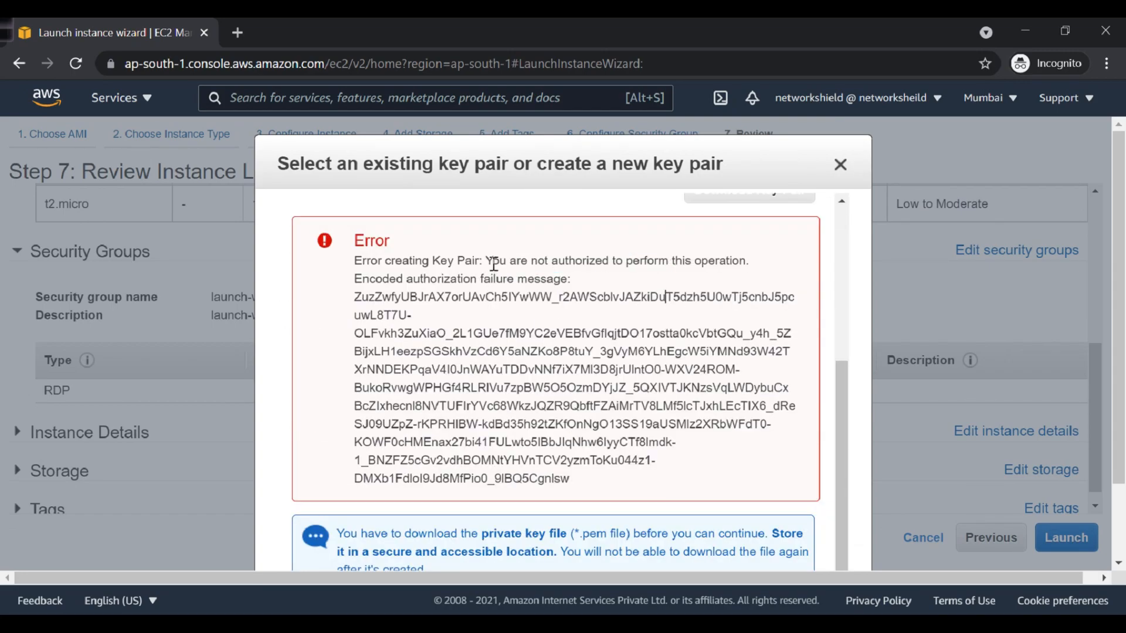
{"action": "mouse_move", "coordinate": [354, 261]}
{"action": "left_mouse_down"}
{"action": "mouse_move", "coordinate": [611, 282]}
{"action": "mouse_move", "coordinate": [516, 261]}
{"action": "mouse_move", "coordinate": [354, 263]}
{"action": "left_mouse_up"}
{"action": "left_click", "coordinate": [583, 286]}
{"action": "left_click", "coordinate": [405, 332]}
{"action": "left_click_drag", "start_coordinate": [496, 263], "coordinate": [715, 276]}
{"action": "left_click", "coordinate": [613, 334]}
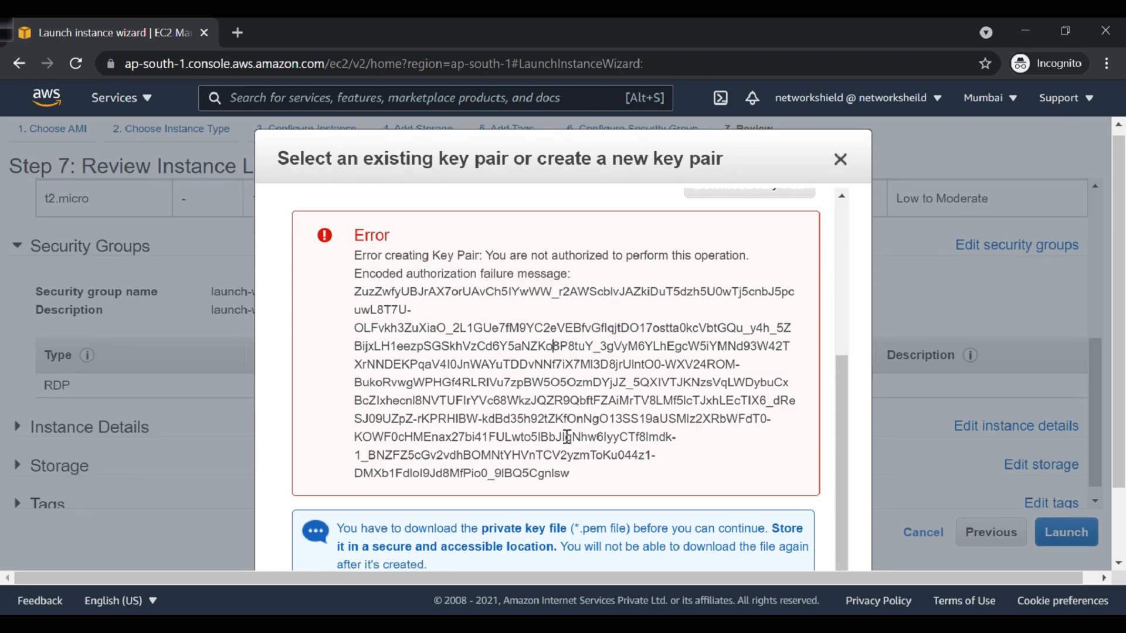
{"action": "scroll", "coordinate": [598, 458], "scroll_direction": "down", "scroll_amount": 2}
{"action": "scroll", "coordinate": [639, 448], "scroll_direction": "up", "scroll_amount": 6}
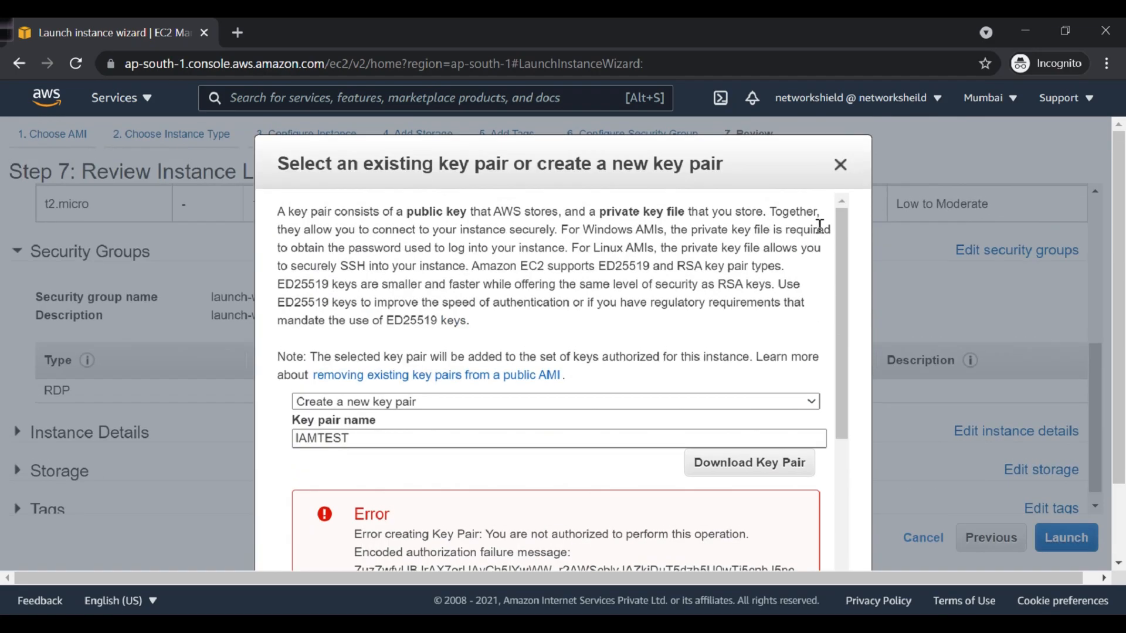
Close the key pair dialog, relaunch to reopen it, then close it again
{"action": "left_click", "coordinate": [842, 166]}
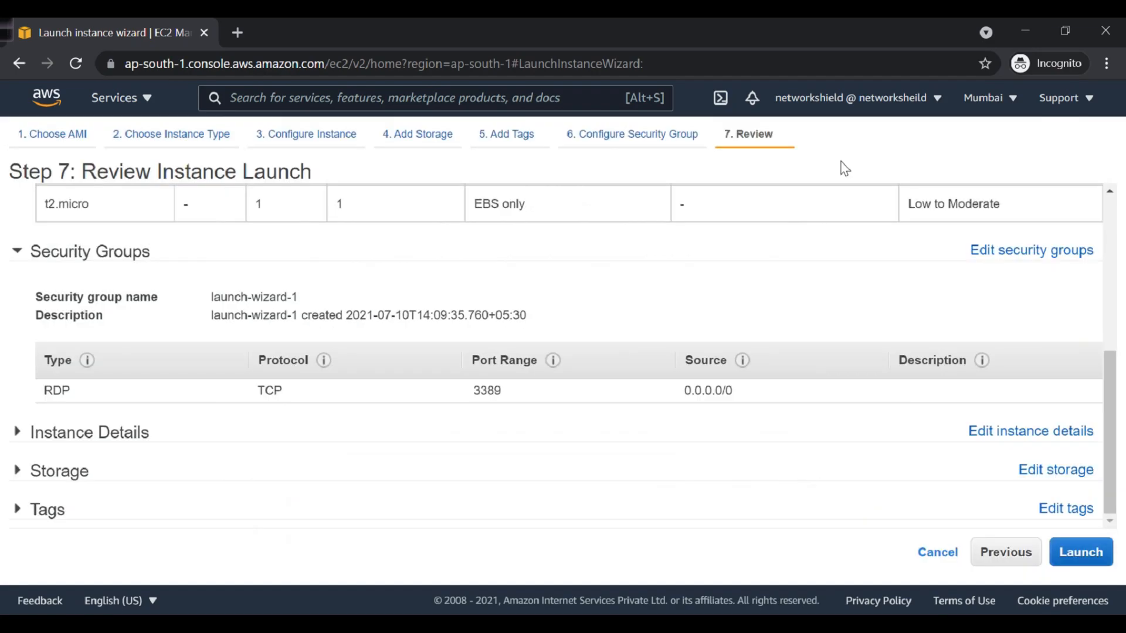
{"action": "scroll", "coordinate": [615, 360], "scroll_direction": "up", "scroll_amount": 2}
{"action": "left_click", "coordinate": [1080, 552]}
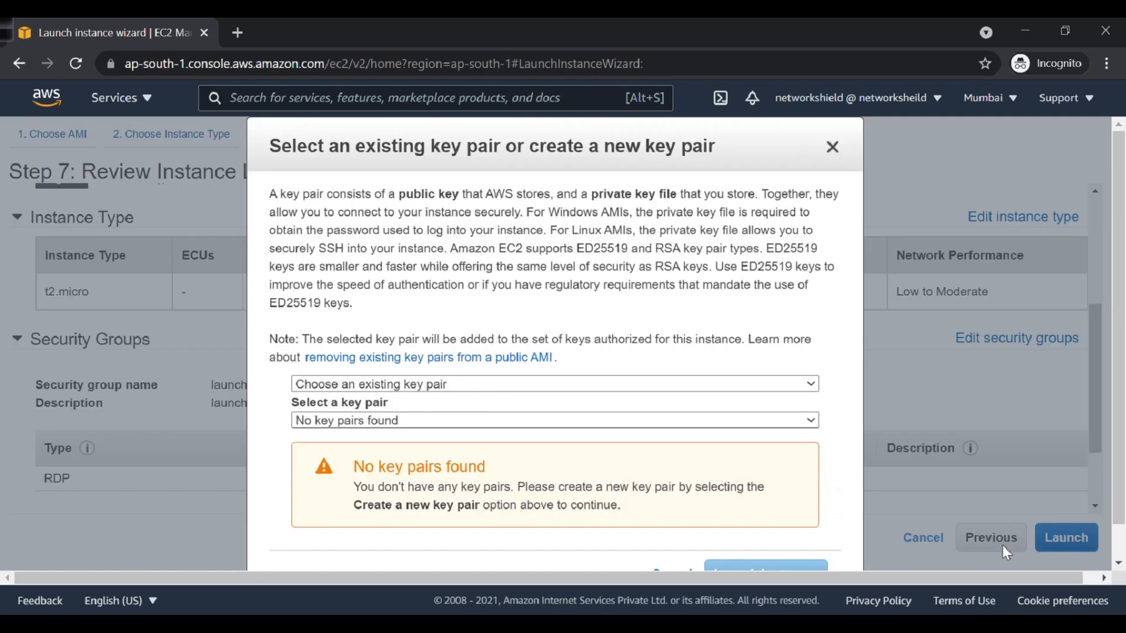
{"action": "scroll", "coordinate": [540, 421], "scroll_direction": "down", "scroll_amount": 1}
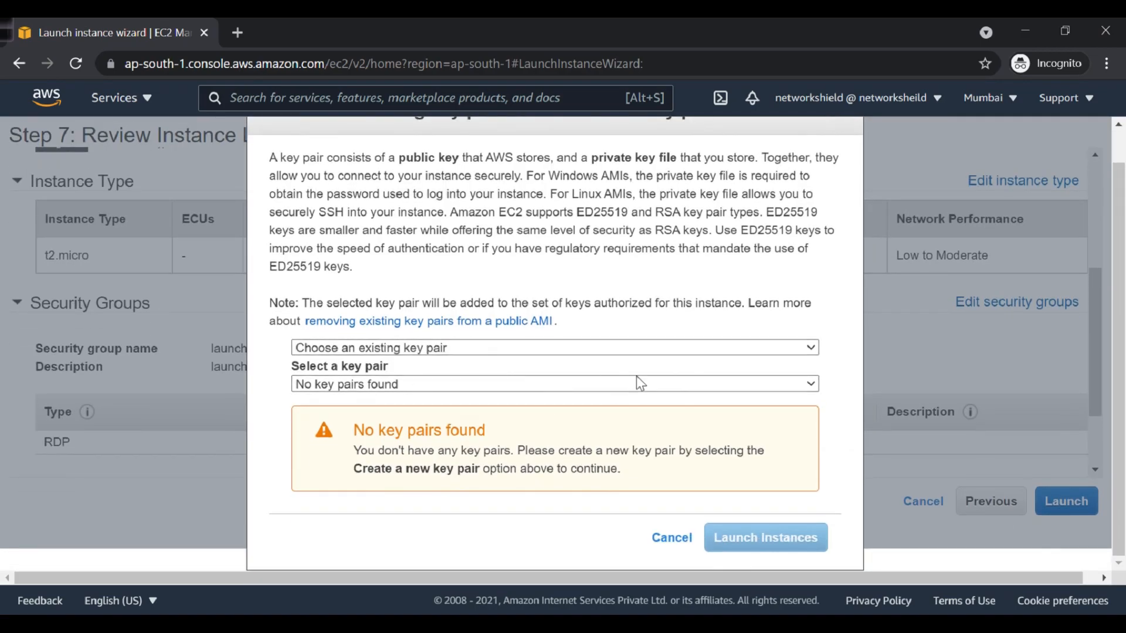
{"action": "scroll", "coordinate": [640, 384], "scroll_direction": "up", "scroll_amount": 1}
{"action": "left_click", "coordinate": [840, 146]}
{"action": "scroll", "coordinate": [520, 370], "scroll_direction": "up", "scroll_amount": 4}
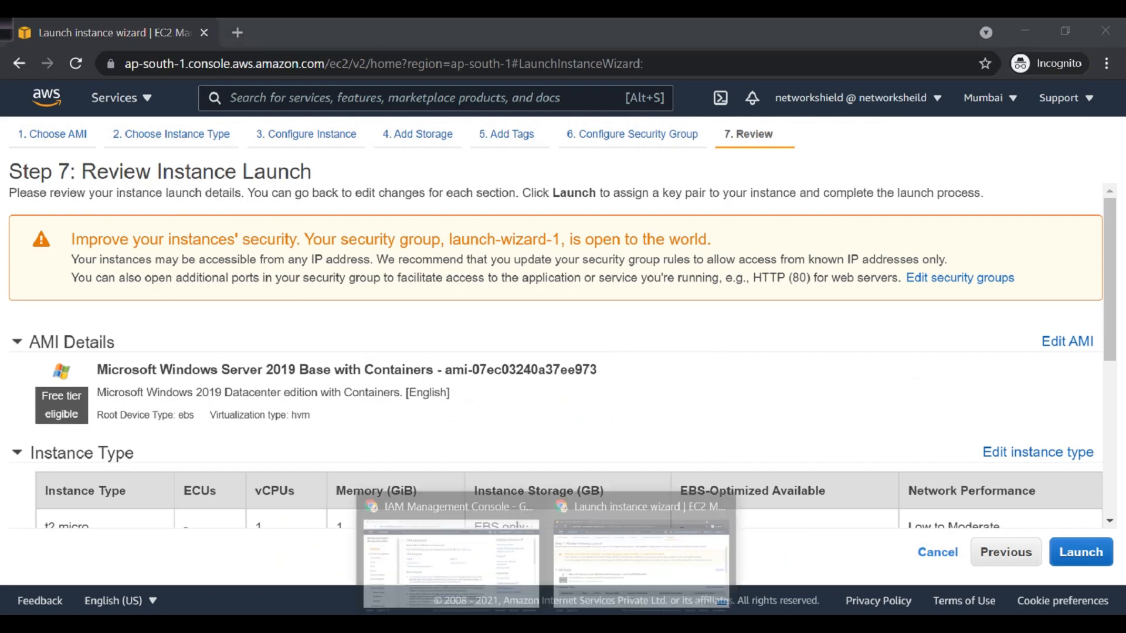
Switch to the IAM window and open the networkshield user's summary
{"action": "left_click", "coordinate": [467, 557]}
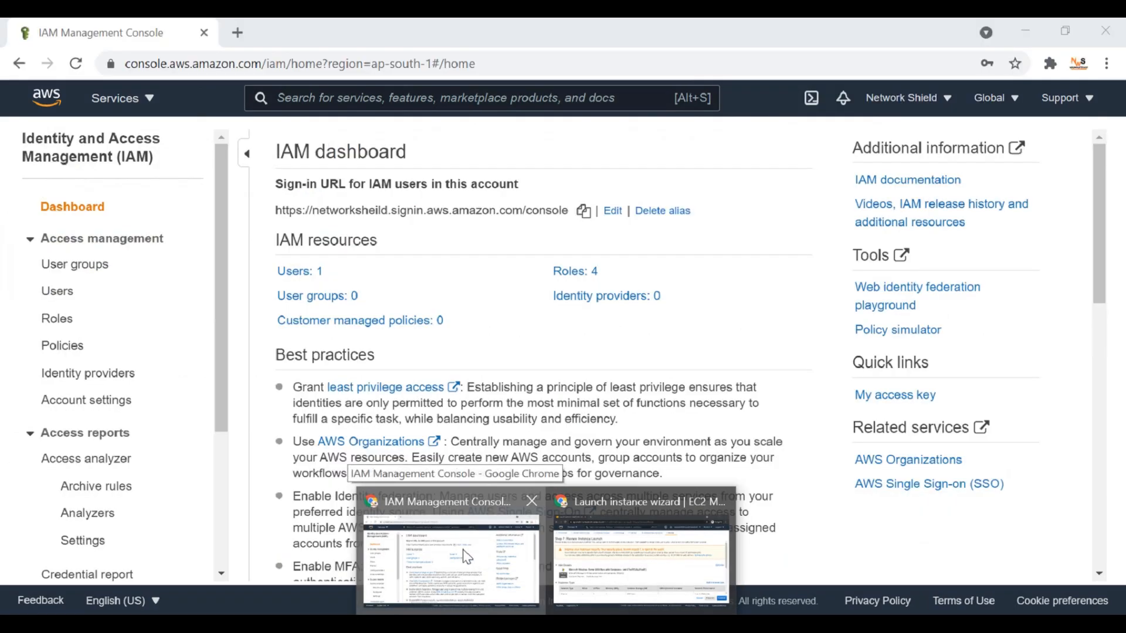
{"action": "left_click", "coordinate": [297, 273]}
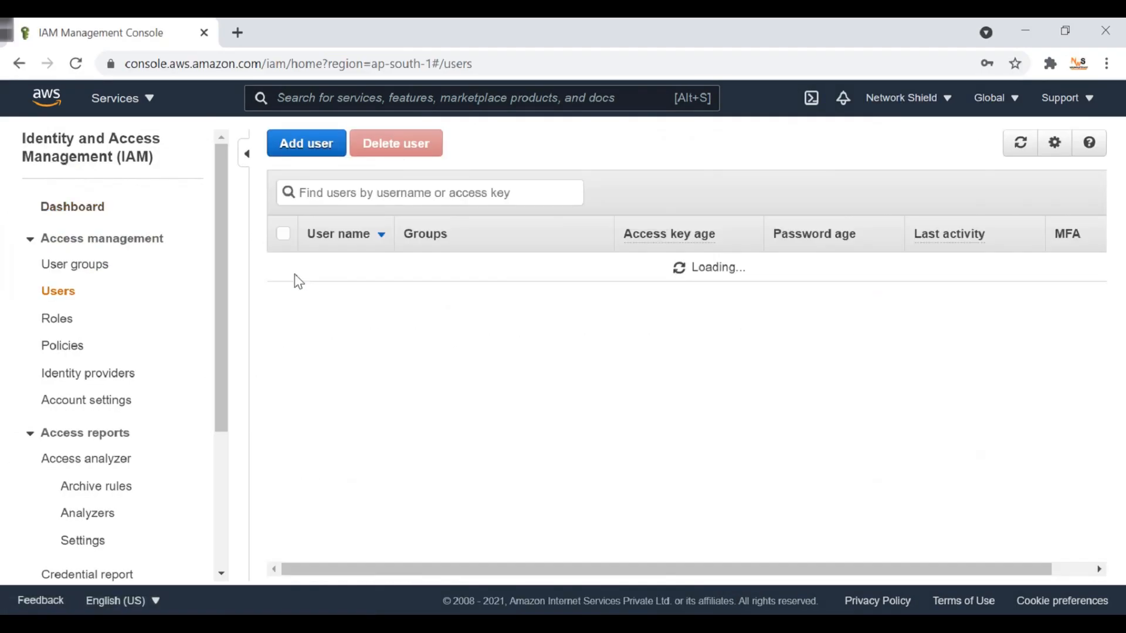
{"action": "left_click", "coordinate": [290, 270]}
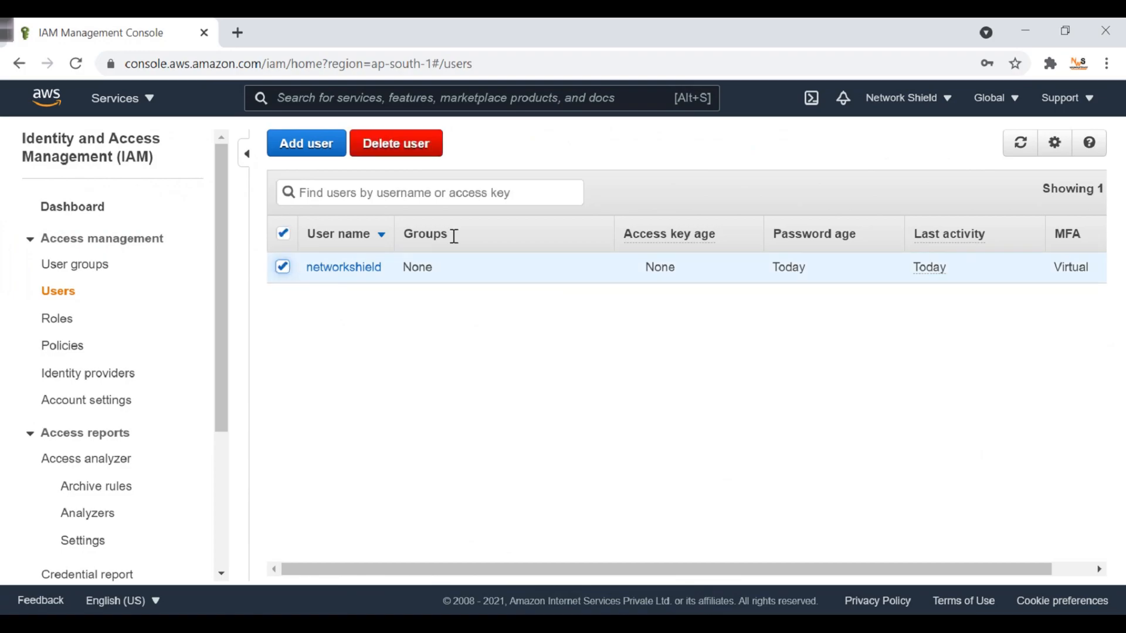
{"action": "left_click", "coordinate": [353, 274]}
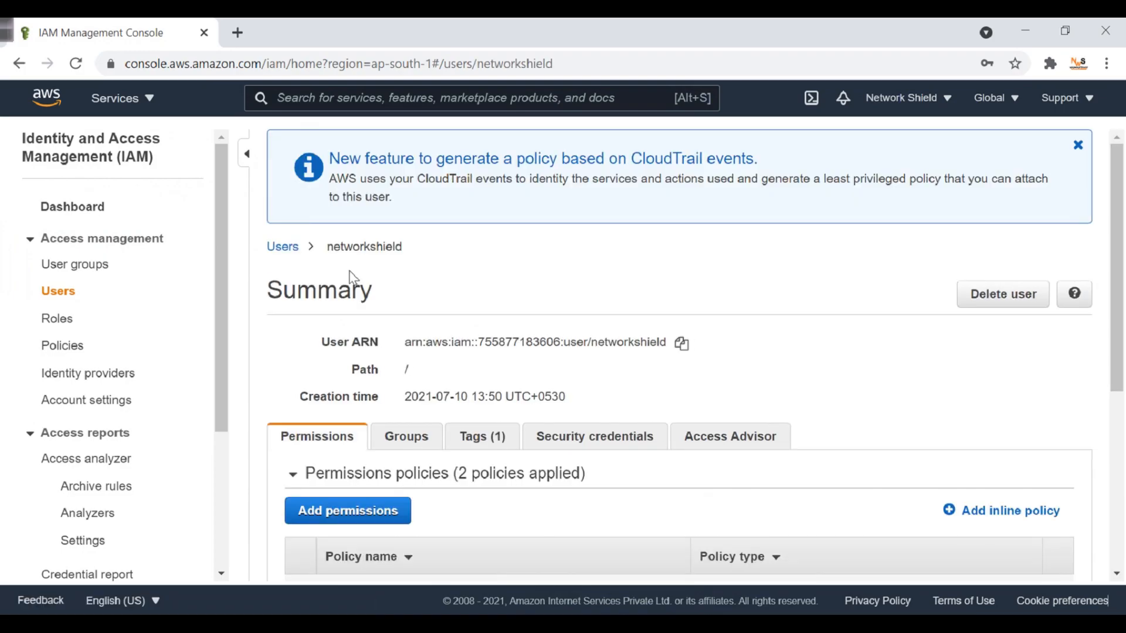
Search policies for 'EC2co' and attach AmazonEC2FullAccess directly to networkshield
{"action": "scroll", "coordinate": [353, 278], "scroll_direction": "down", "scroll_amount": 5}
{"action": "left_click", "coordinate": [355, 160]}
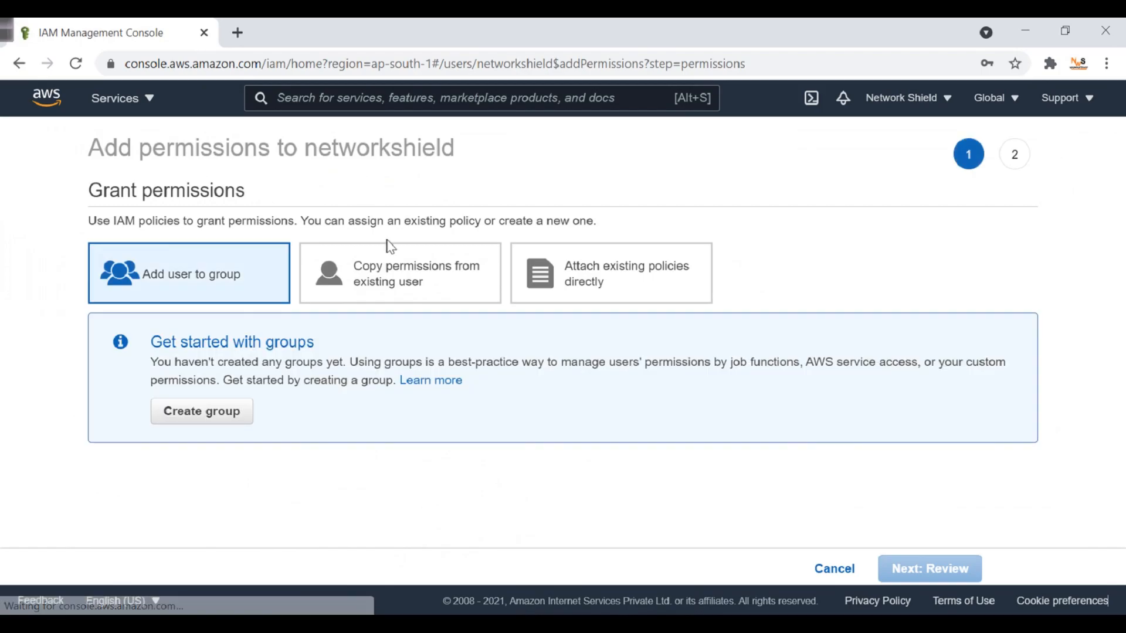
{"action": "left_click", "coordinate": [664, 271]}
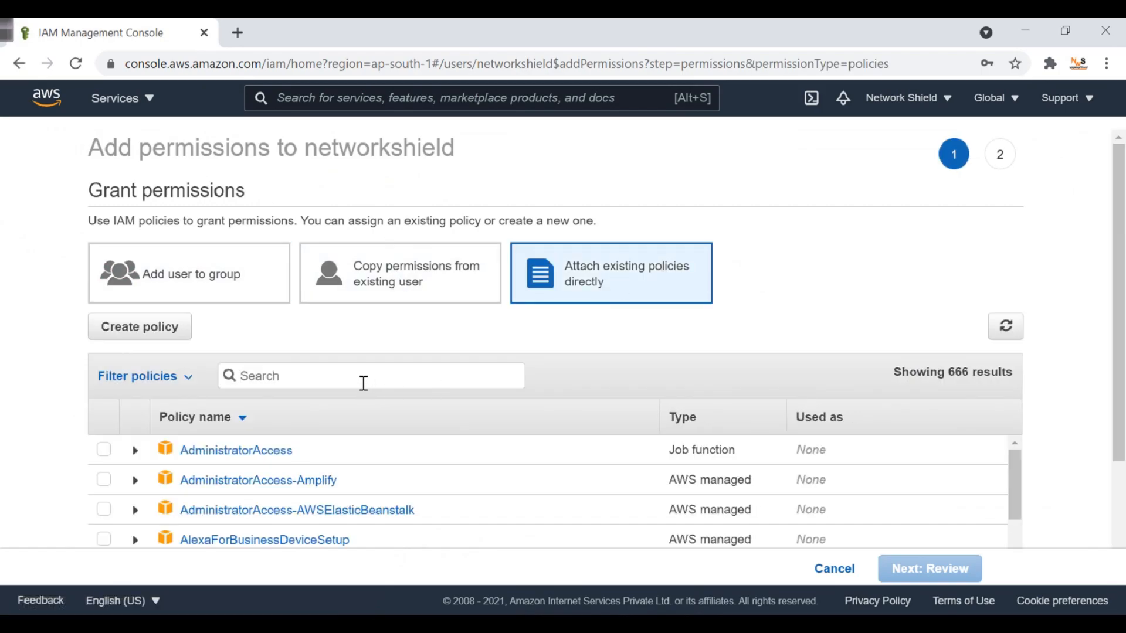
{"action": "type", "text": "EC2wr"}
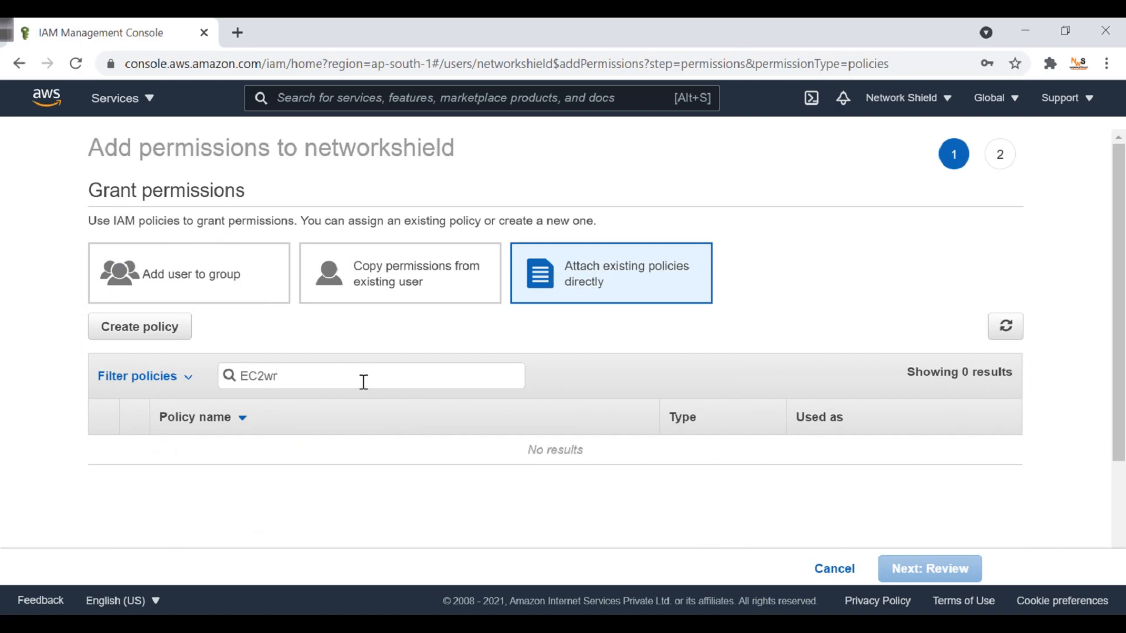
{"action": "type", "text": "co"}
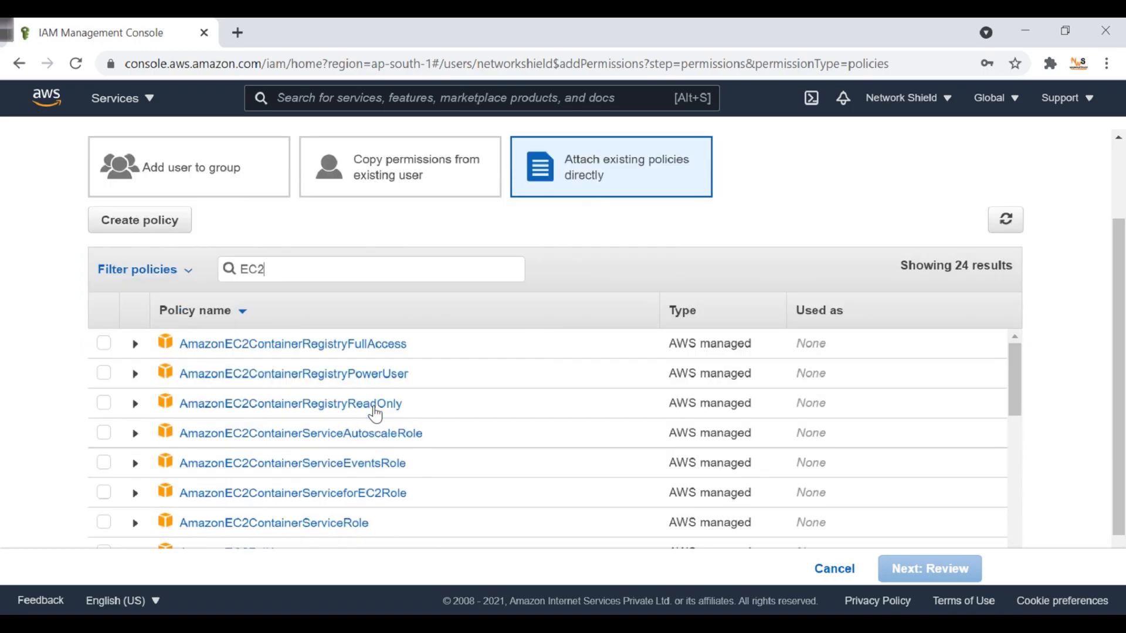
{"action": "scroll", "coordinate": [485, 246], "scroll_direction": "down", "scroll_amount": 3}
{"action": "scroll", "coordinate": [479, 378], "scroll_direction": "down", "scroll_amount": 2}
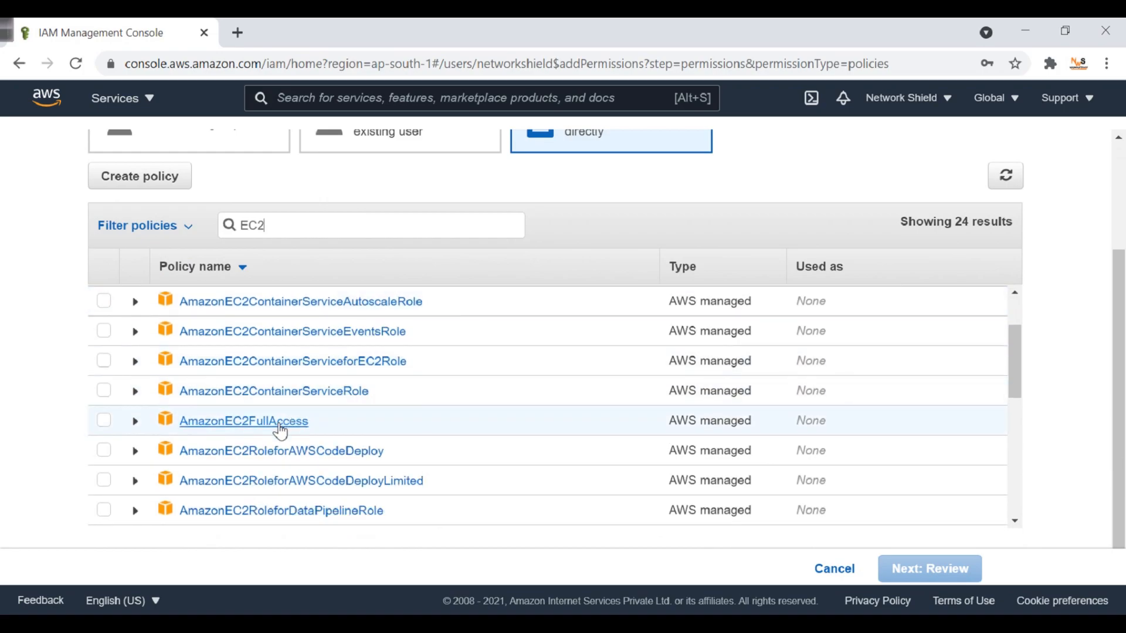
{"action": "left_click", "coordinate": [105, 421]}
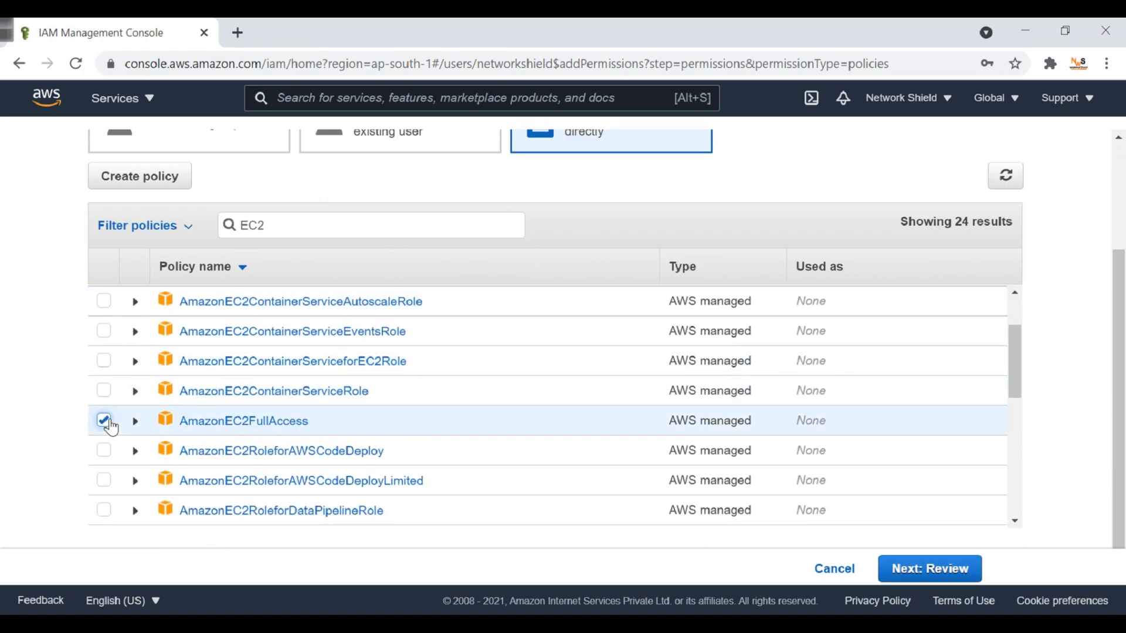
{"action": "left_click", "coordinate": [935, 571]}
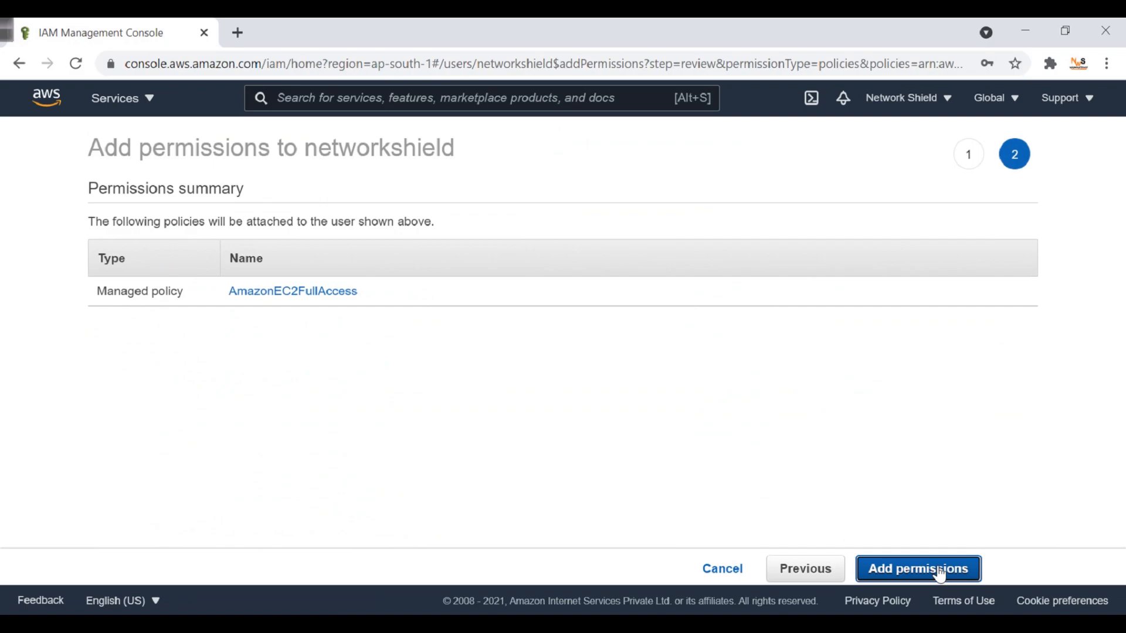
{"action": "left_click", "coordinate": [933, 568]}
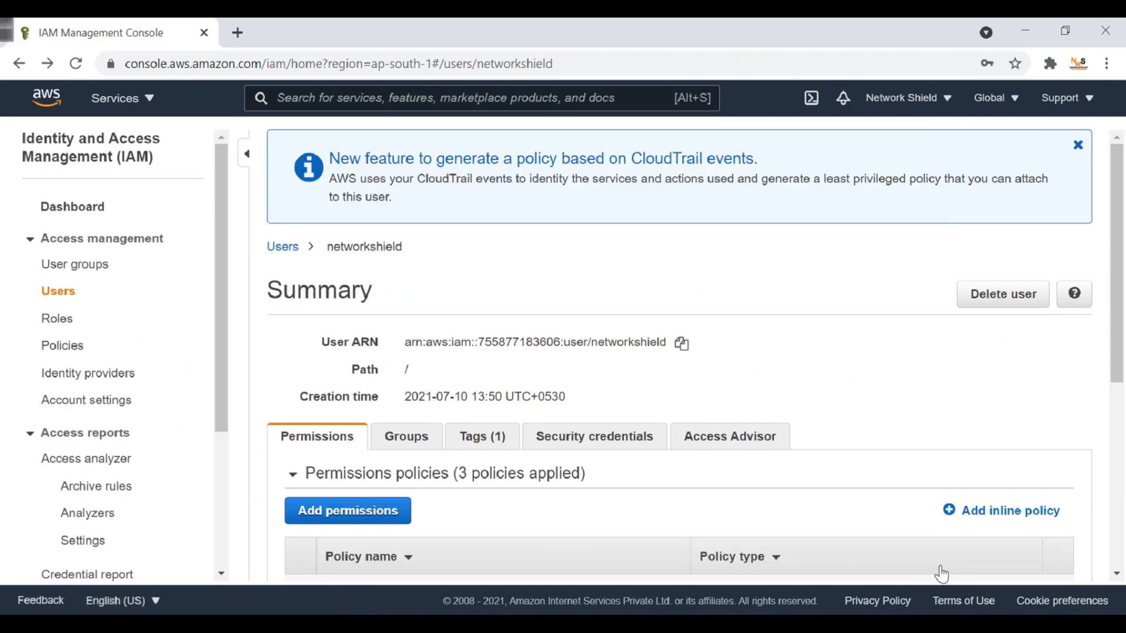
Reveal the hidden attached policy and detach AmazonEC2ReadOnlyAccess from networkshield
{"action": "scroll", "coordinate": [580, 442], "scroll_direction": "down", "scroll_amount": 6}
{"action": "left_click", "coordinate": [412, 330]}
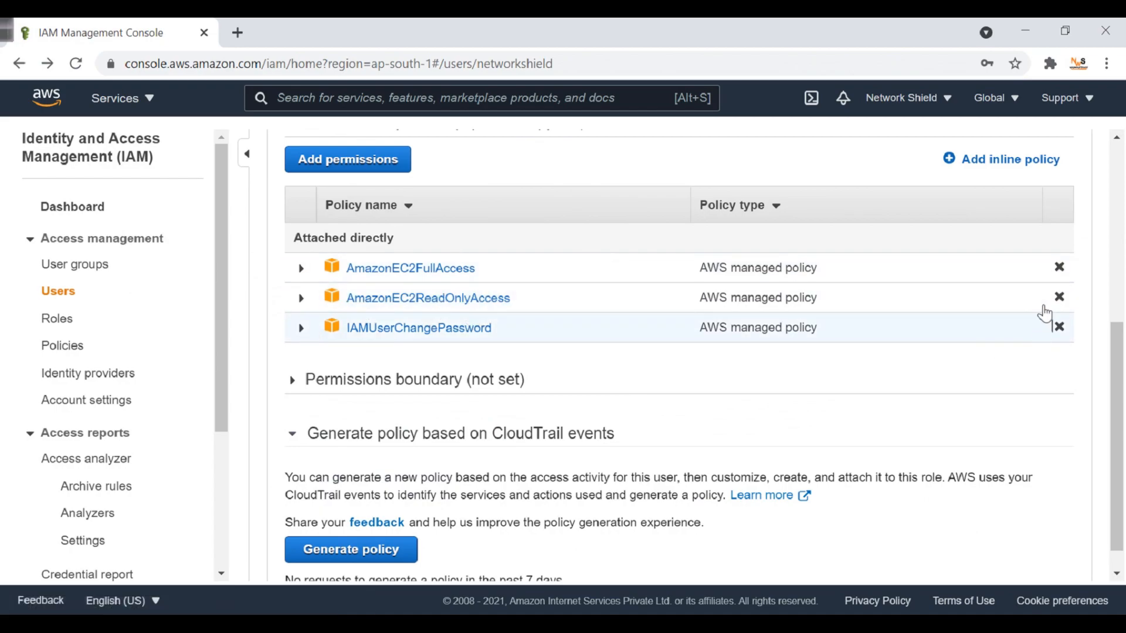
{"action": "left_click", "coordinate": [1059, 298]}
{"action": "left_click", "coordinate": [763, 251]}
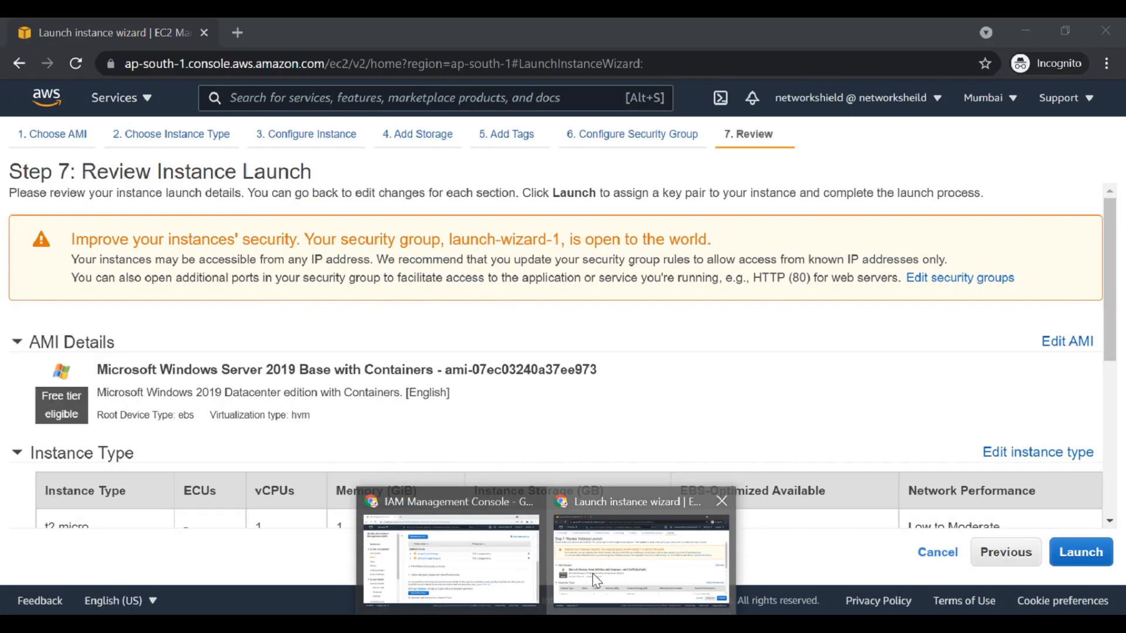
Return to the launch wizard, relaunch, and choose to create a new key pair
{"action": "left_click", "coordinate": [592, 572]}
{"action": "scroll", "coordinate": [409, 355], "scroll_direction": "down", "scroll_amount": 5}
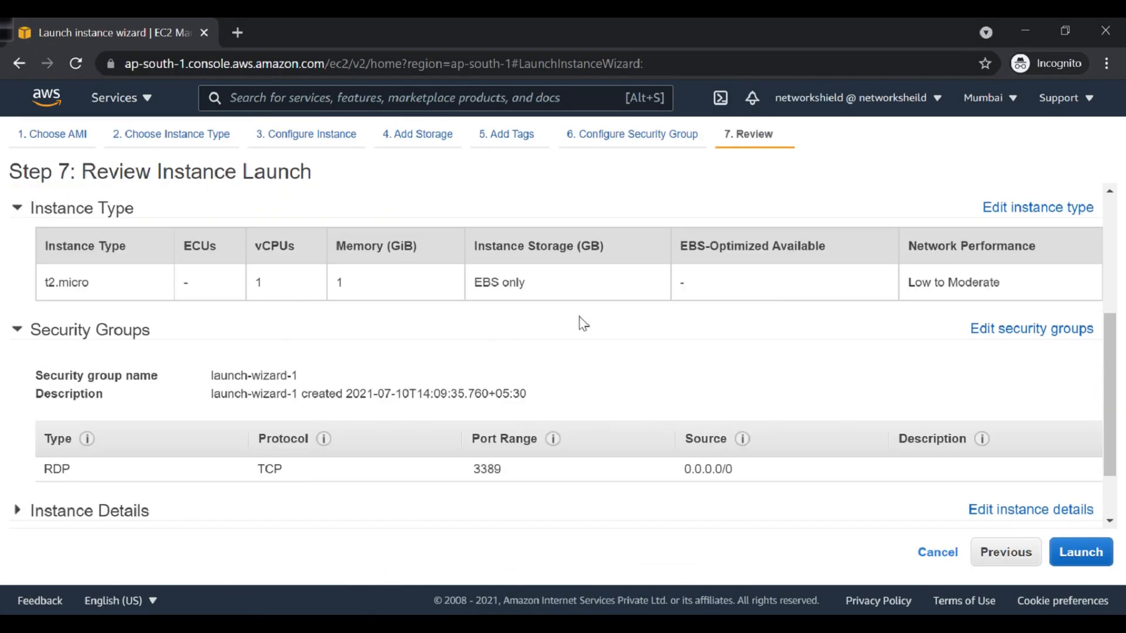
{"action": "scroll", "coordinate": [719, 392], "scroll_direction": "up", "scroll_amount": 5}
{"action": "scroll", "coordinate": [692, 346], "scroll_direction": "down", "scroll_amount": 5}
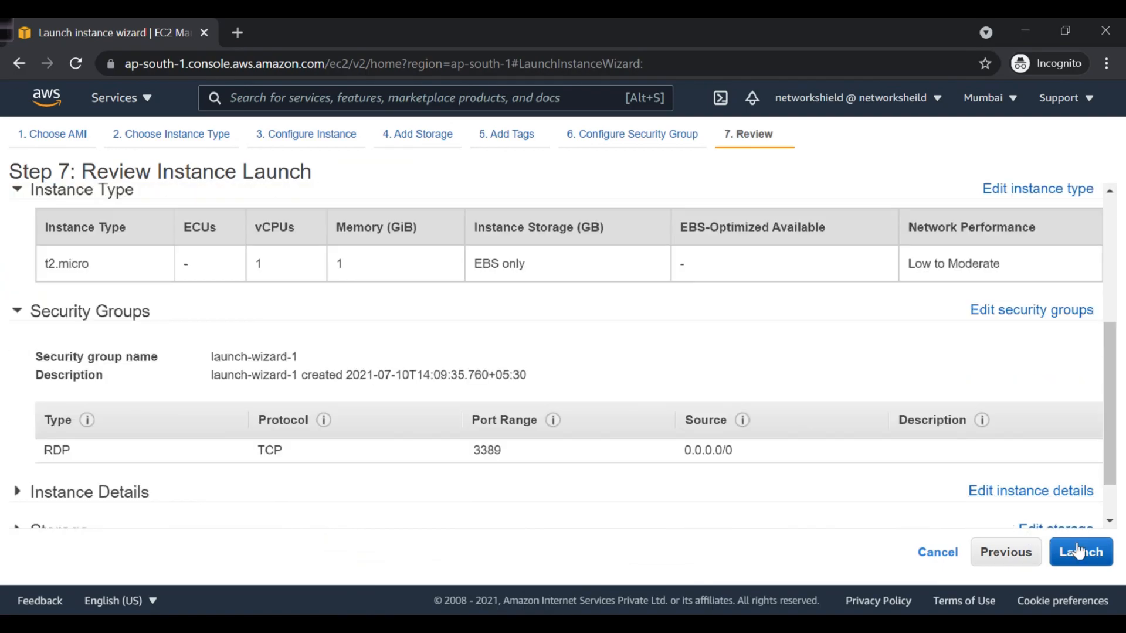
{"action": "left_click", "coordinate": [1081, 552]}
{"action": "left_click", "coordinate": [400, 423]}
{"action": "left_click", "coordinate": [400, 424]}
{"action": "left_click", "coordinate": [414, 387]}
{"action": "left_click", "coordinate": [375, 434]}
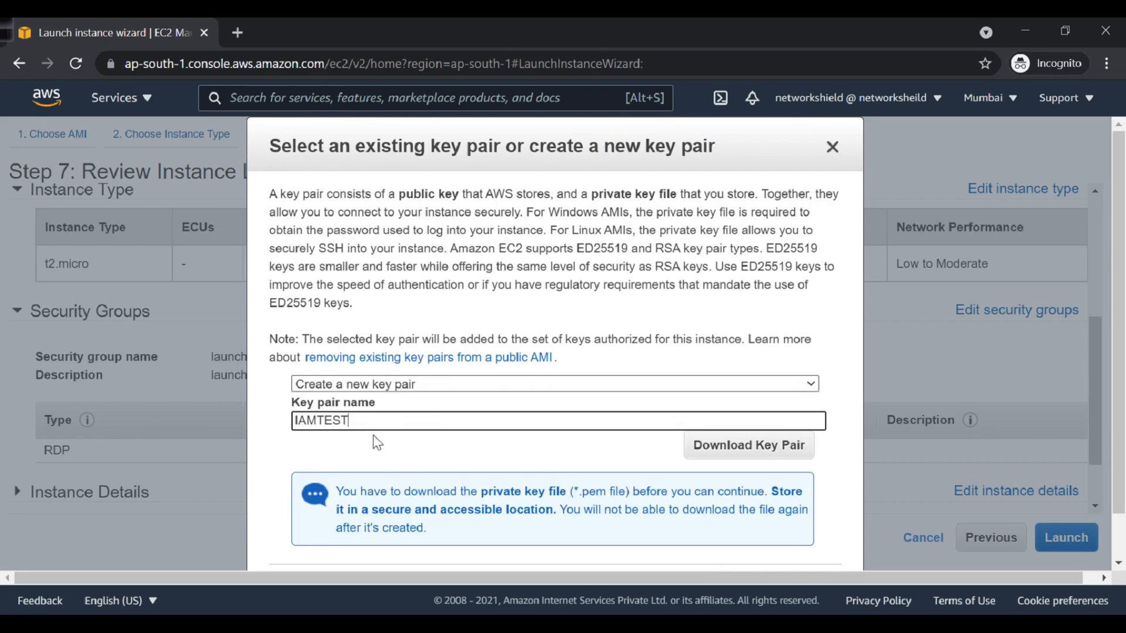
Download the IAMTEST key pair as IAMTEST.pem and close the key pair dialog
{"action": "scroll", "coordinate": [716, 411], "scroll_direction": "down", "scroll_amount": 1}
{"action": "left_click", "coordinate": [730, 396]}
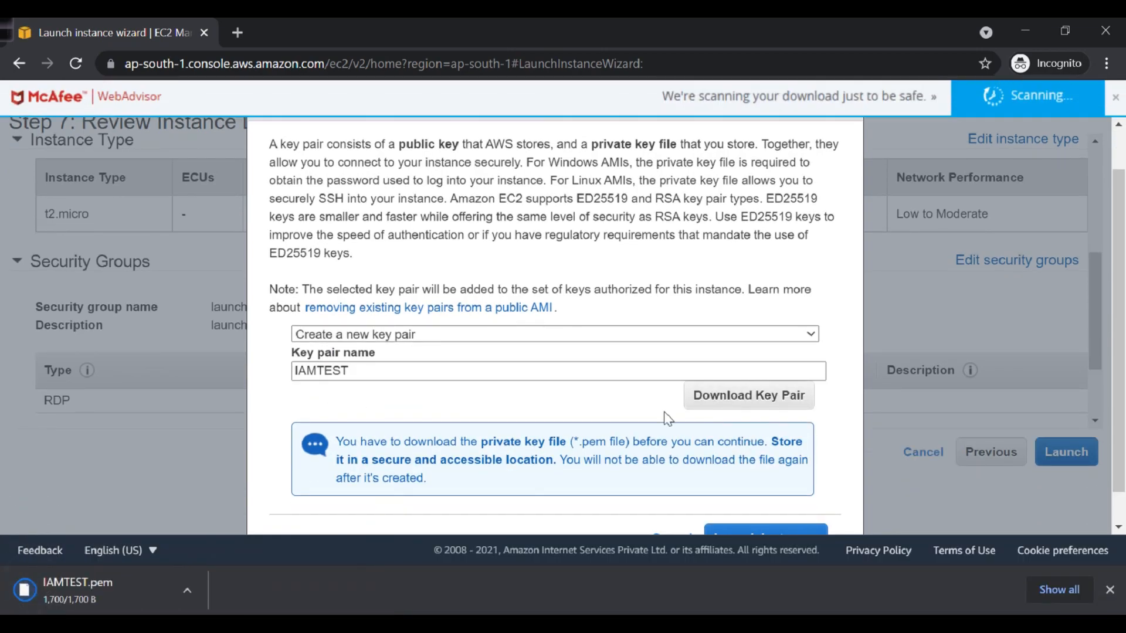
{"action": "scroll", "coordinate": [639, 405], "scroll_direction": "down", "scroll_amount": 1}
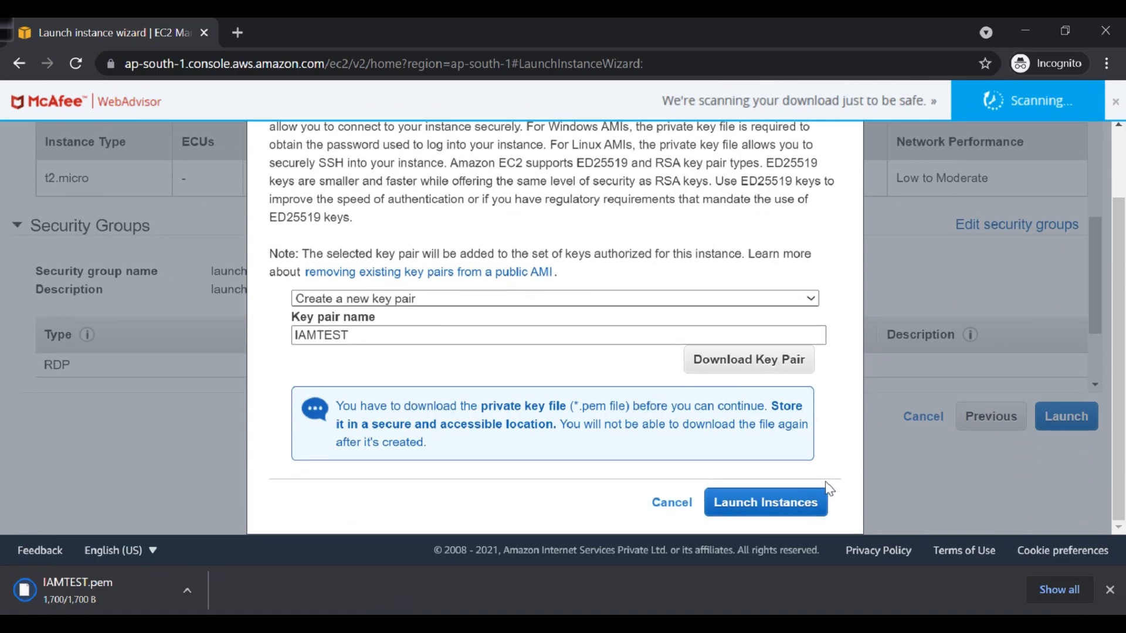
{"action": "scroll", "coordinate": [284, 445], "scroll_direction": "up", "scroll_amount": 2}
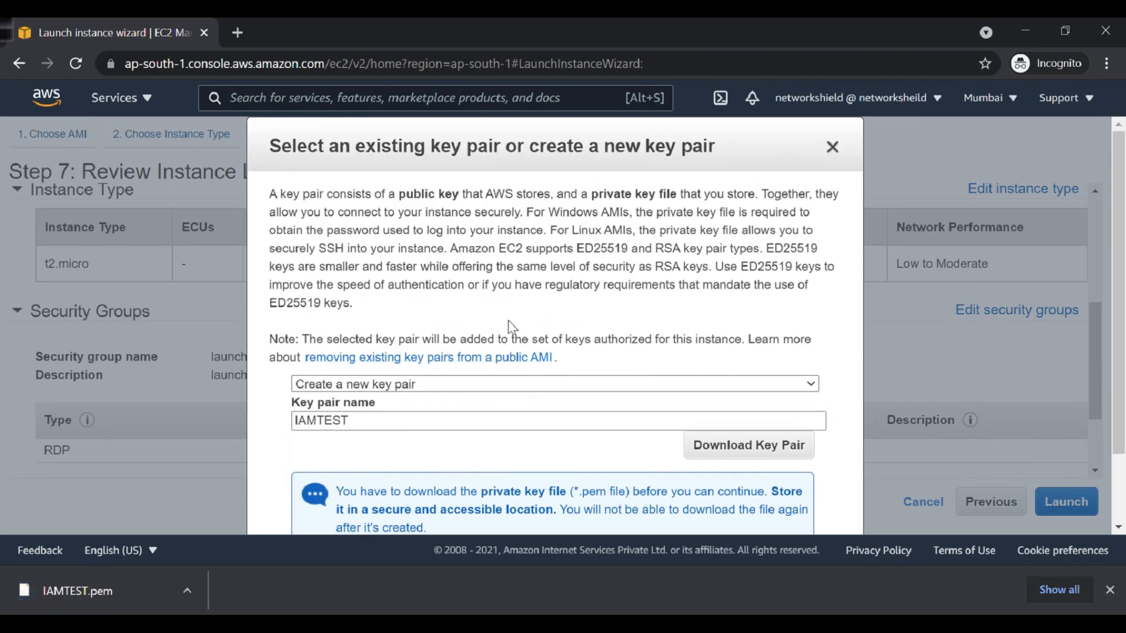
{"action": "left_click", "coordinate": [832, 146]}
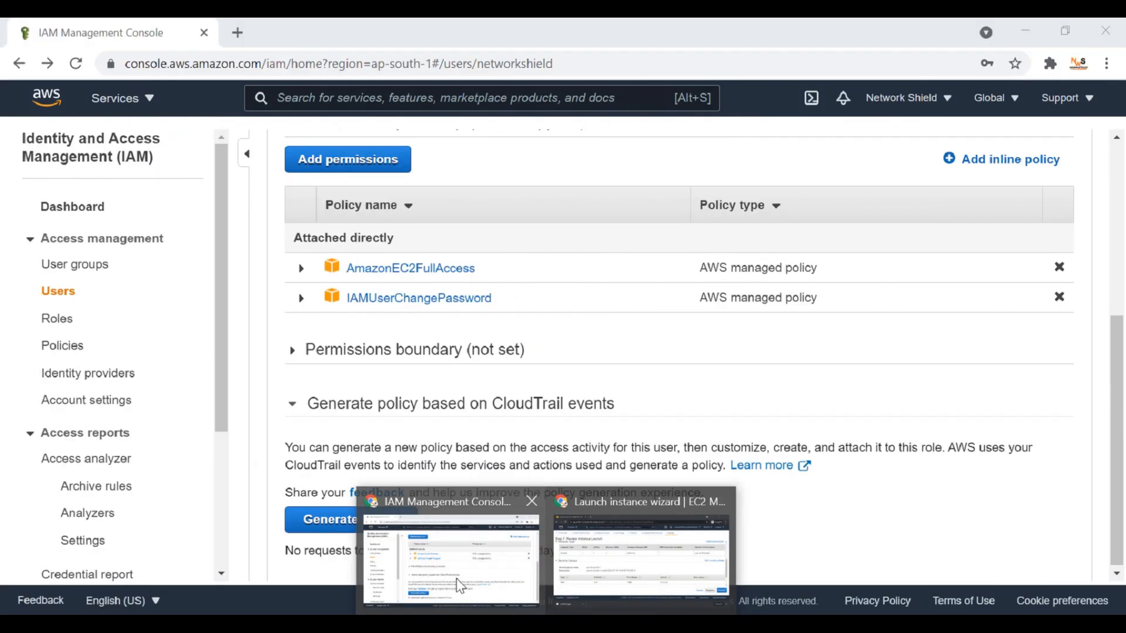
Open Add permissions with Attach existing policies directly, discarding a briefly opened Create policy tab
{"action": "left_click", "coordinate": [456, 578]}
{"action": "scroll", "coordinate": [446, 463], "scroll_direction": "up", "scroll_amount": 5}
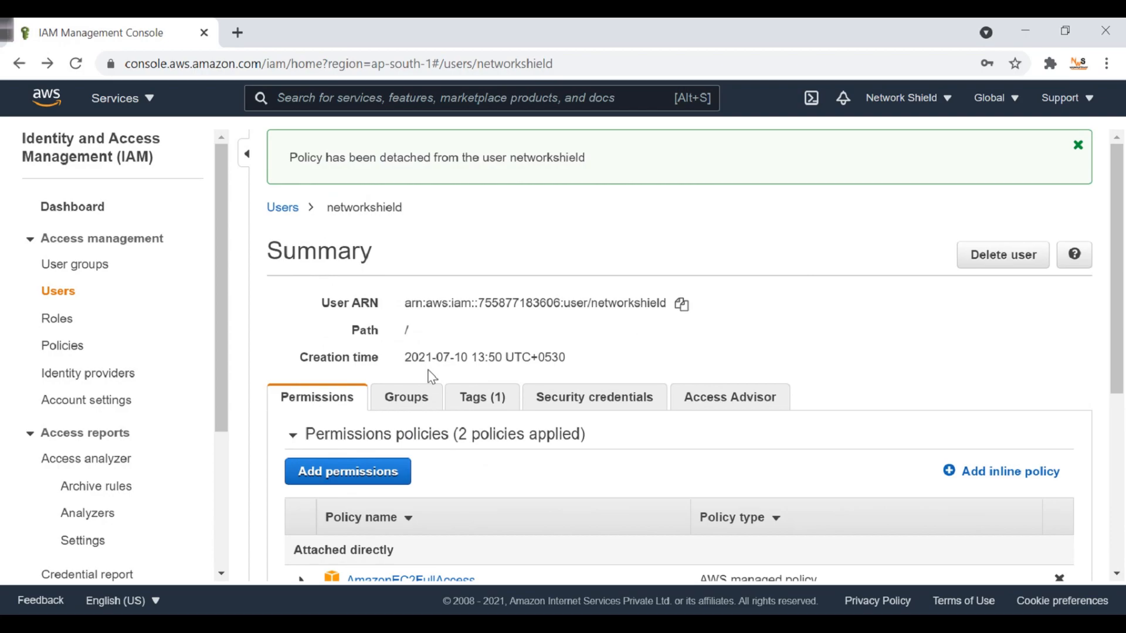
{"action": "scroll", "coordinate": [441, 378], "scroll_direction": "down", "scroll_amount": 3}
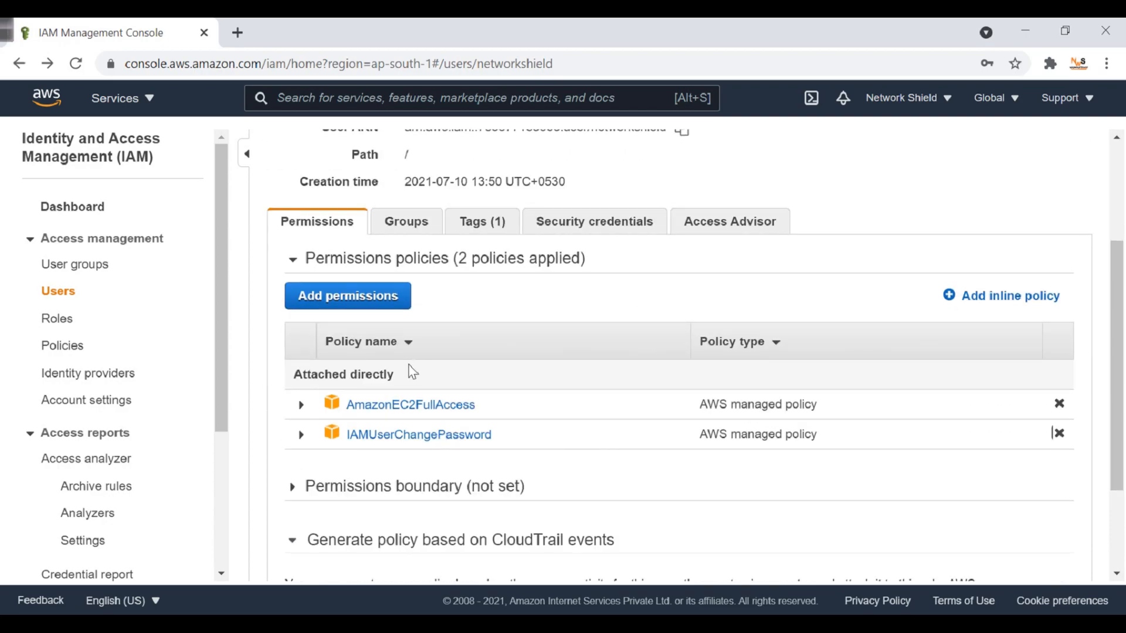
{"action": "left_click", "coordinate": [335, 307]}
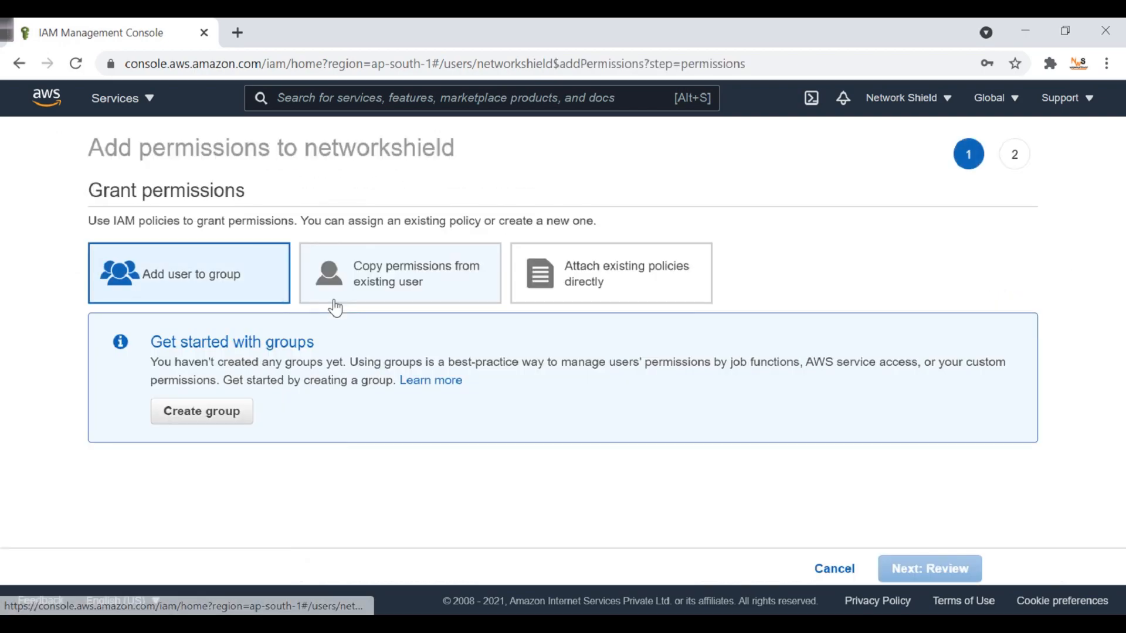
{"action": "left_click", "coordinate": [606, 287]}
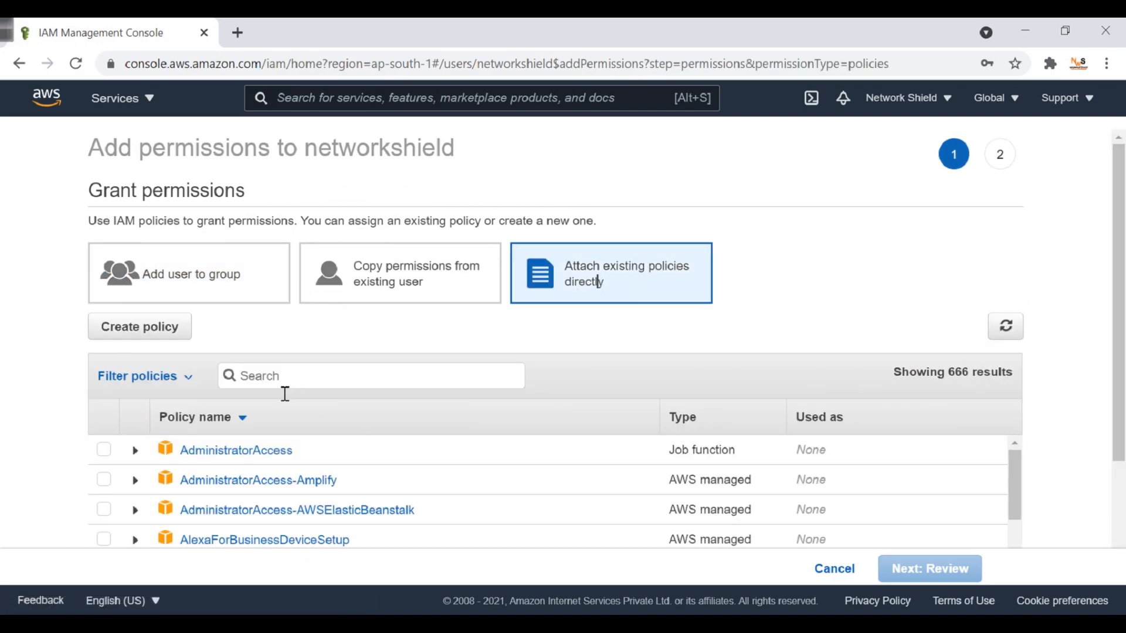
{"action": "left_click", "coordinate": [129, 324]}
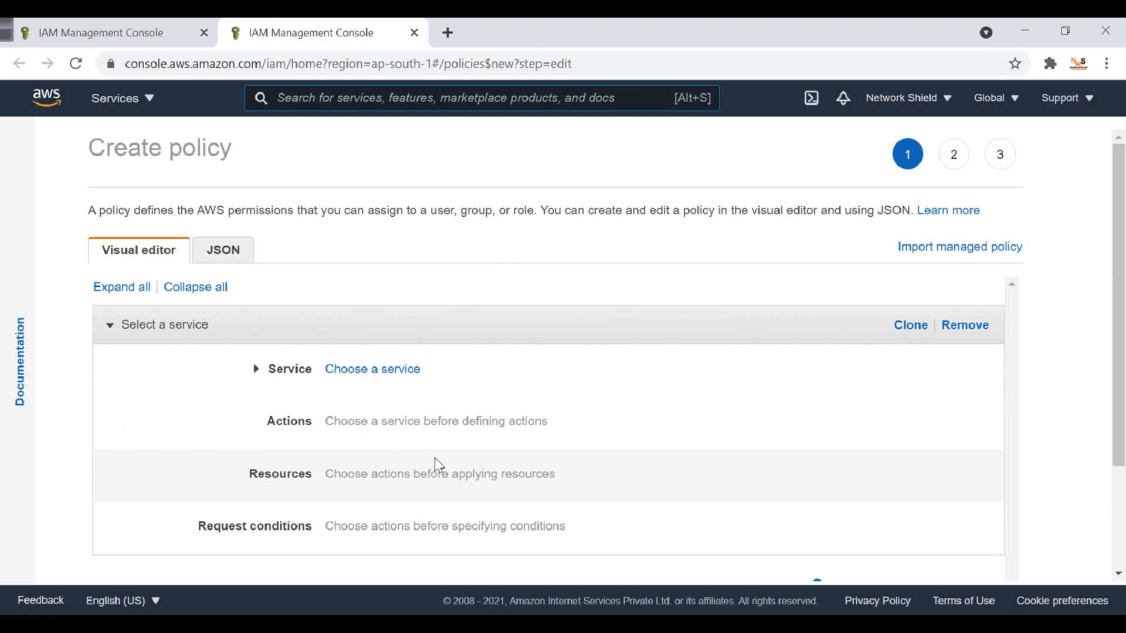
{"action": "left_click", "coordinate": [415, 32]}
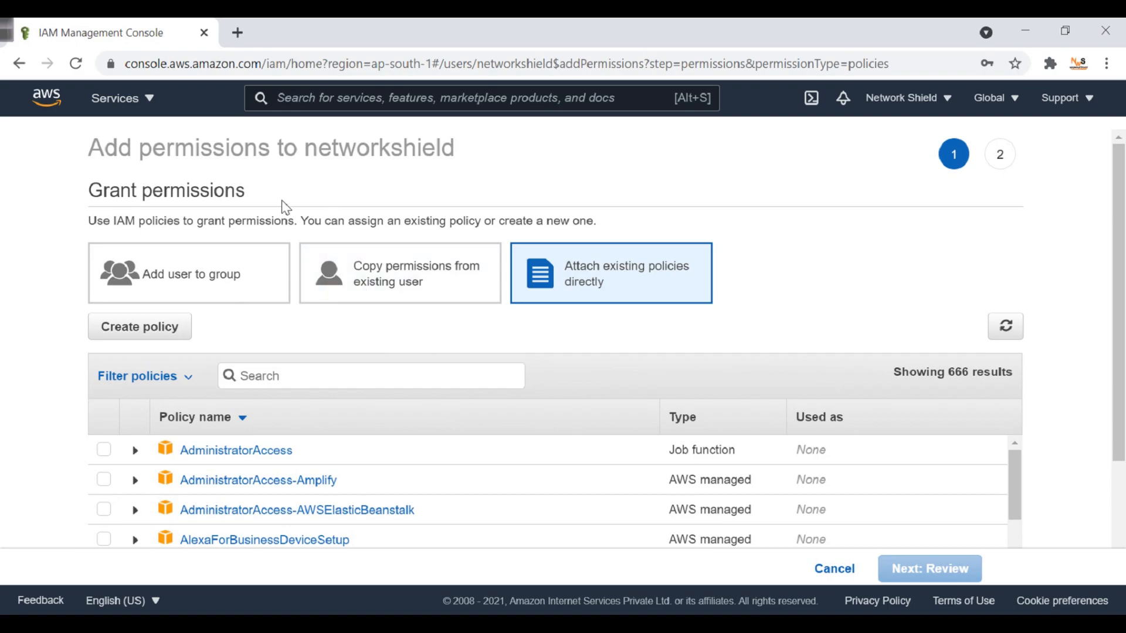
Return to IAM through Services' Recently visited list, then view Users and the four Roles
{"action": "left_click", "coordinate": [148, 101]}
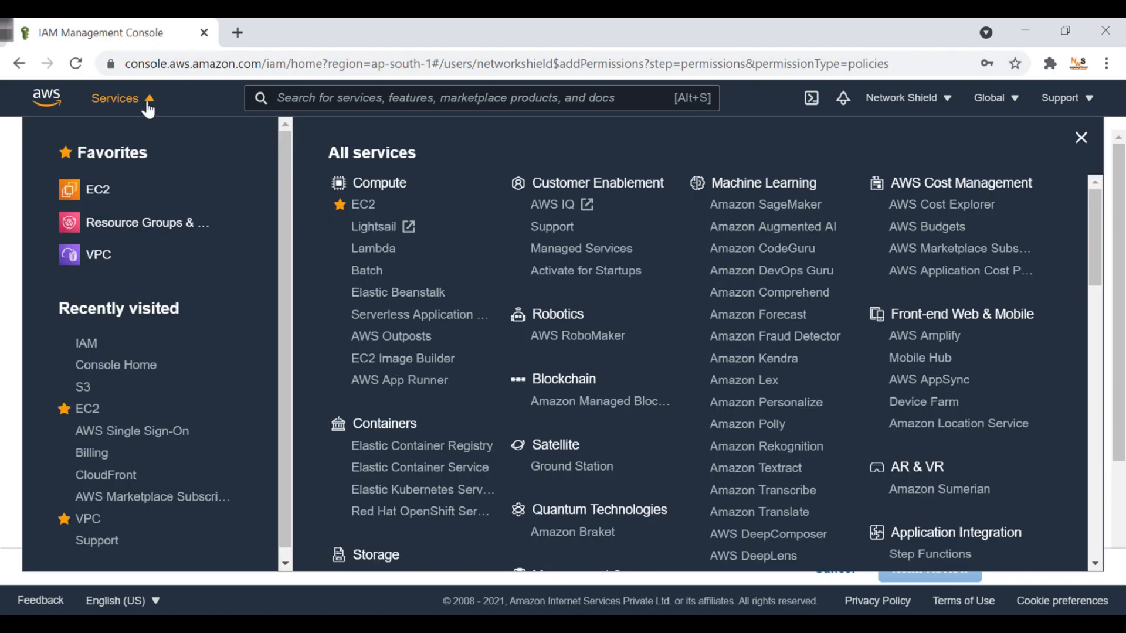
{"action": "left_click", "coordinate": [96, 346]}
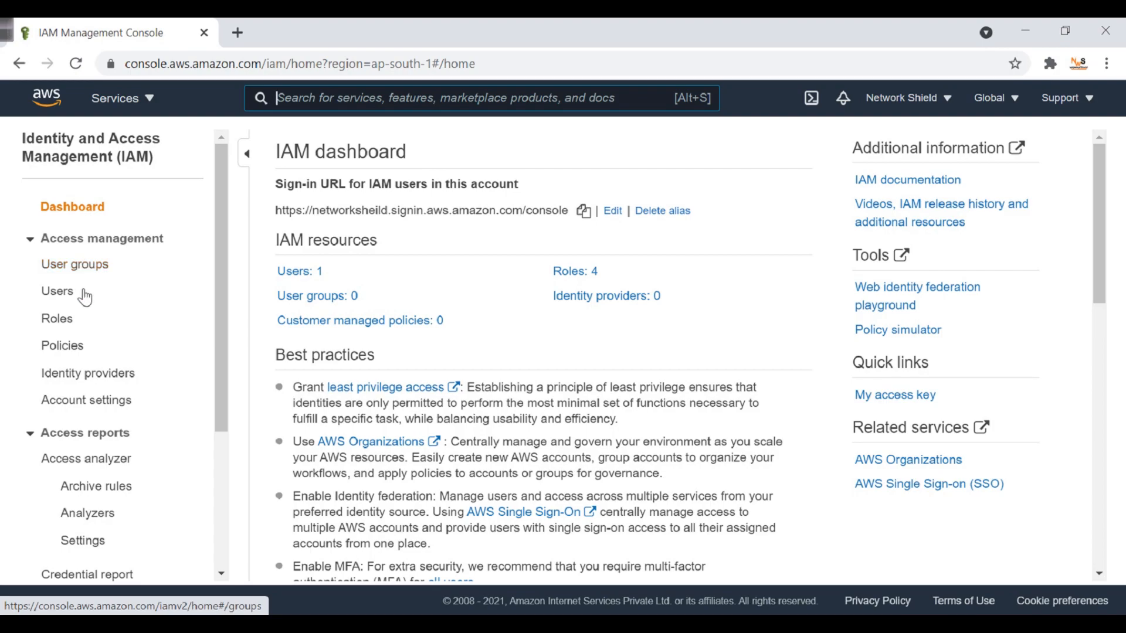
{"action": "left_click", "coordinate": [57, 293]}
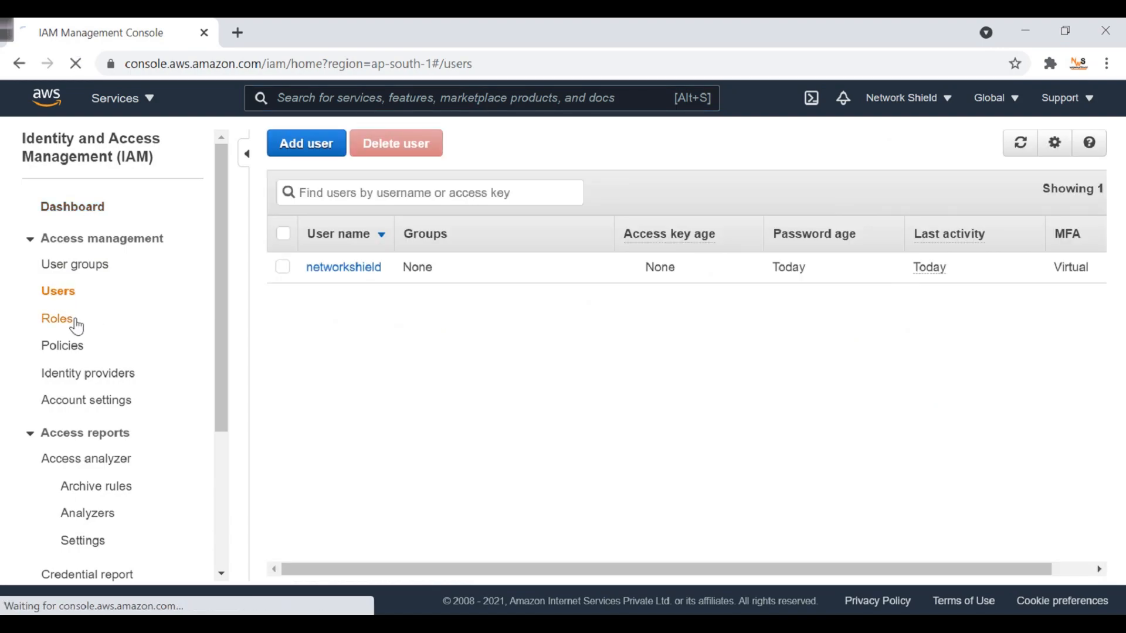
{"action": "left_click", "coordinate": [78, 324]}
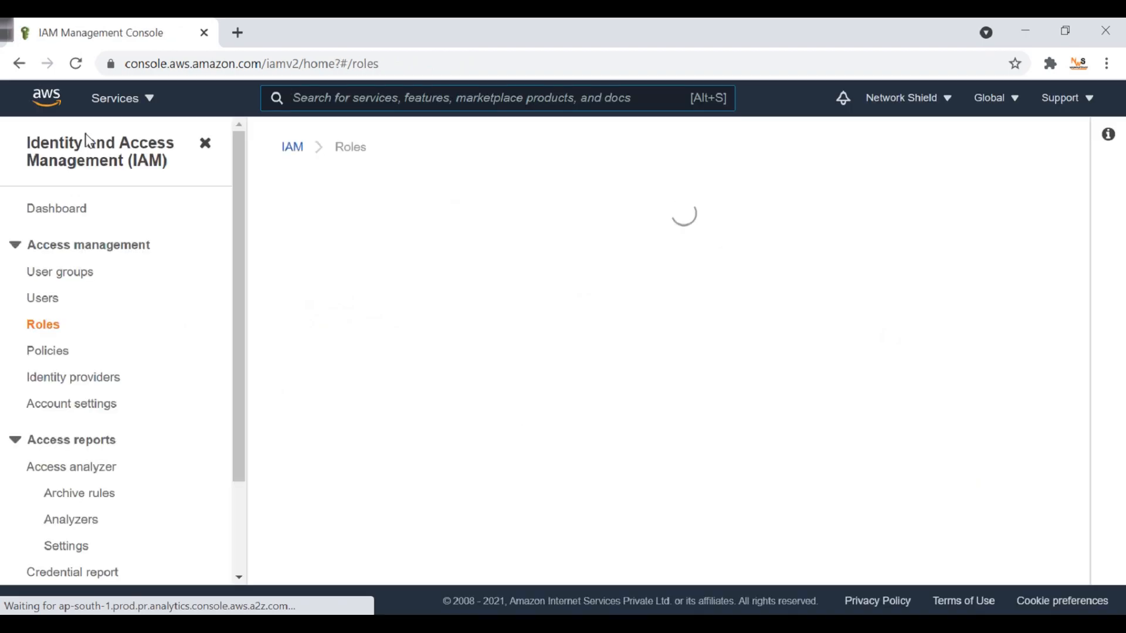
{"action": "scroll", "coordinate": [155, 283], "scroll_direction": "down", "scroll_amount": 2}
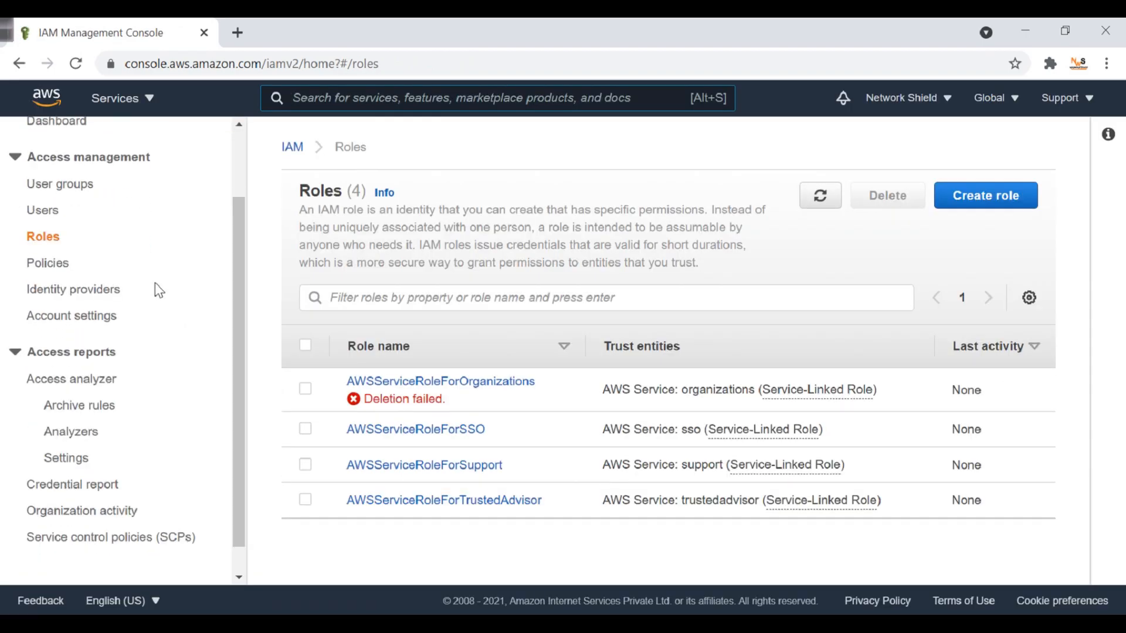
Open IAM Policies and twice expand and collapse AWSDirectConnectReadOnlyAccess to view its JSON
{"action": "left_click", "coordinate": [82, 267]}
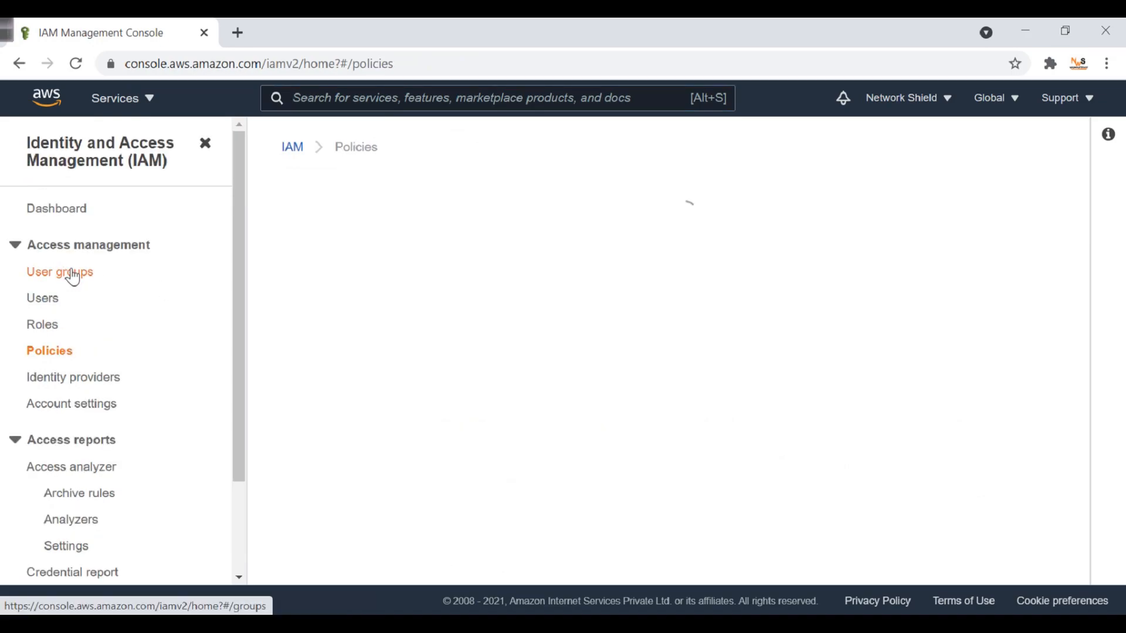
{"action": "scroll", "coordinate": [659, 344], "scroll_direction": "down", "scroll_amount": 3}
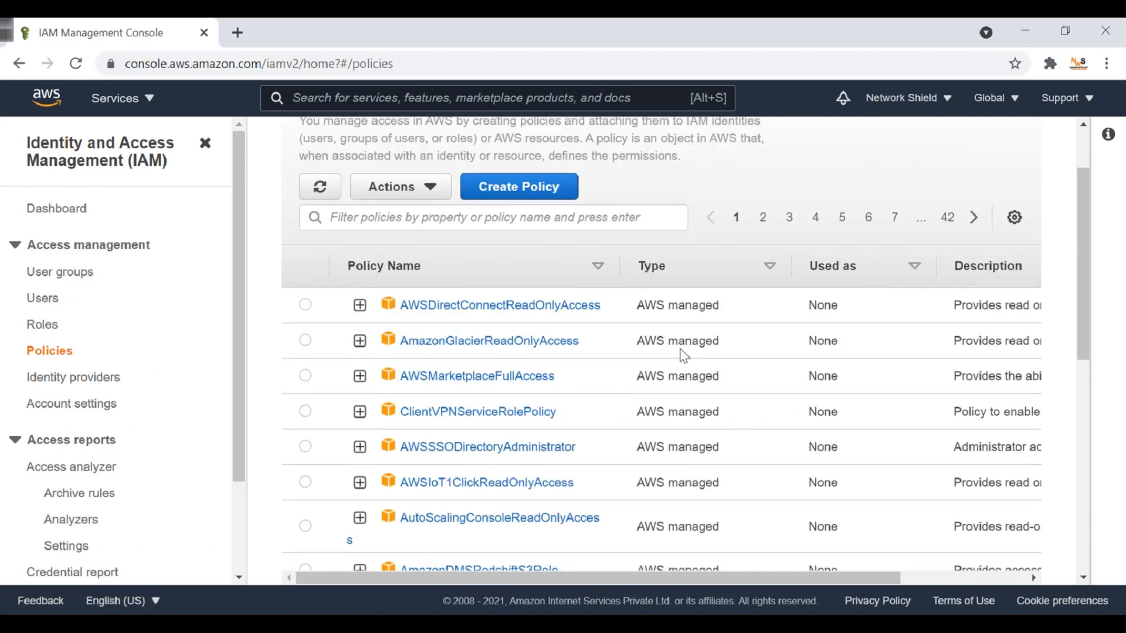
{"action": "left_click", "coordinate": [360, 218]}
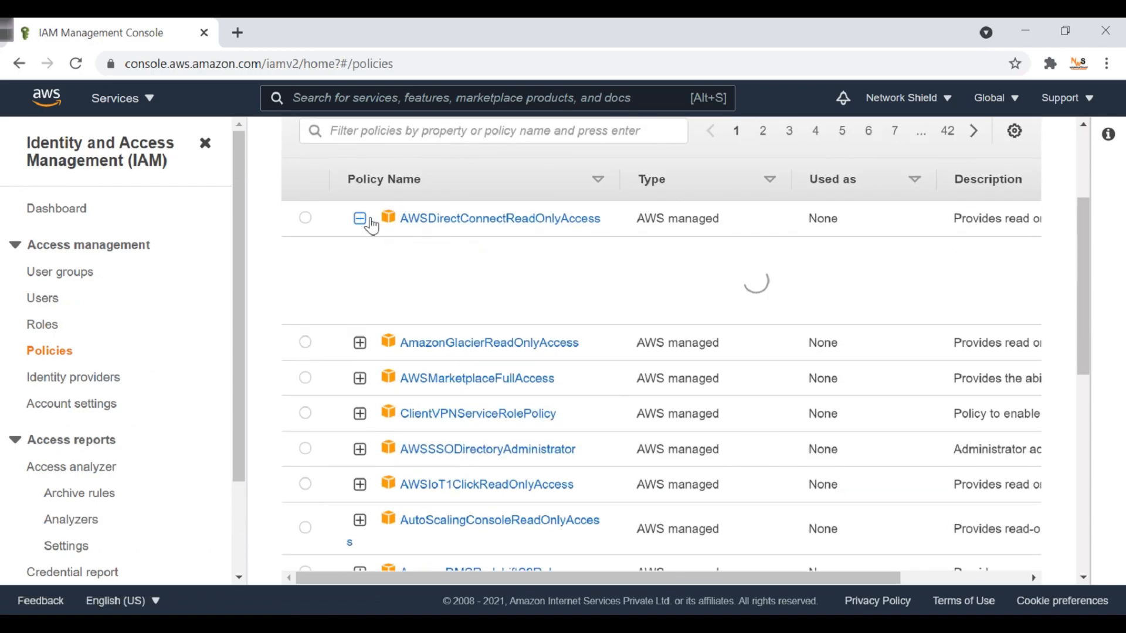
{"action": "scroll", "coordinate": [556, 410], "scroll_direction": "down", "scroll_amount": 3}
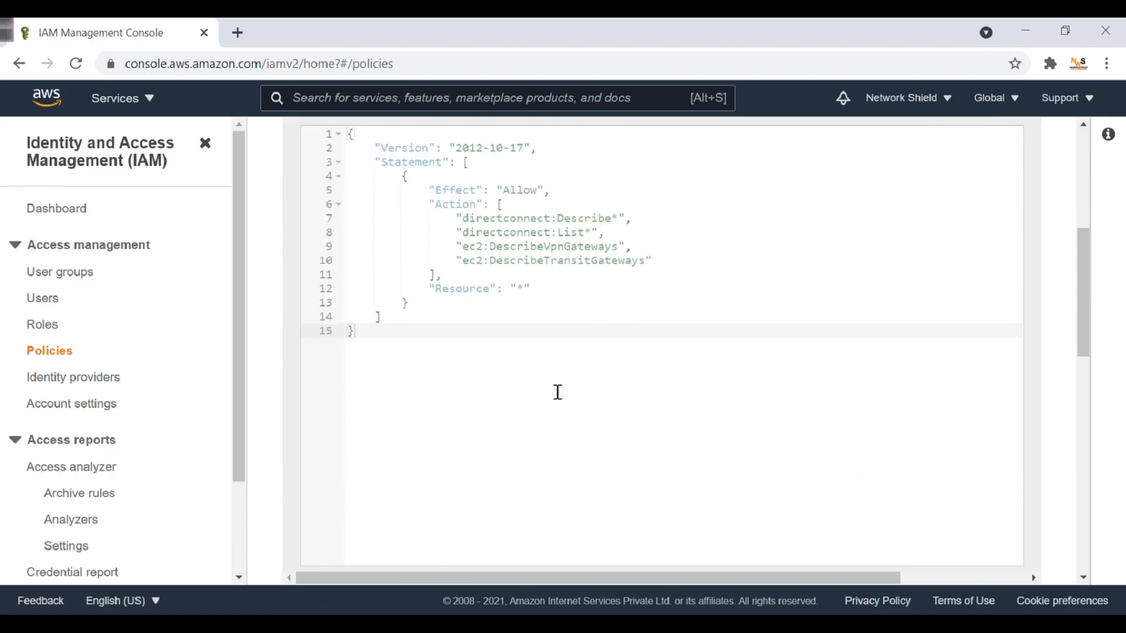
{"action": "scroll", "coordinate": [558, 391], "scroll_direction": "up", "scroll_amount": 3}
{"action": "left_click", "coordinate": [360, 219]}
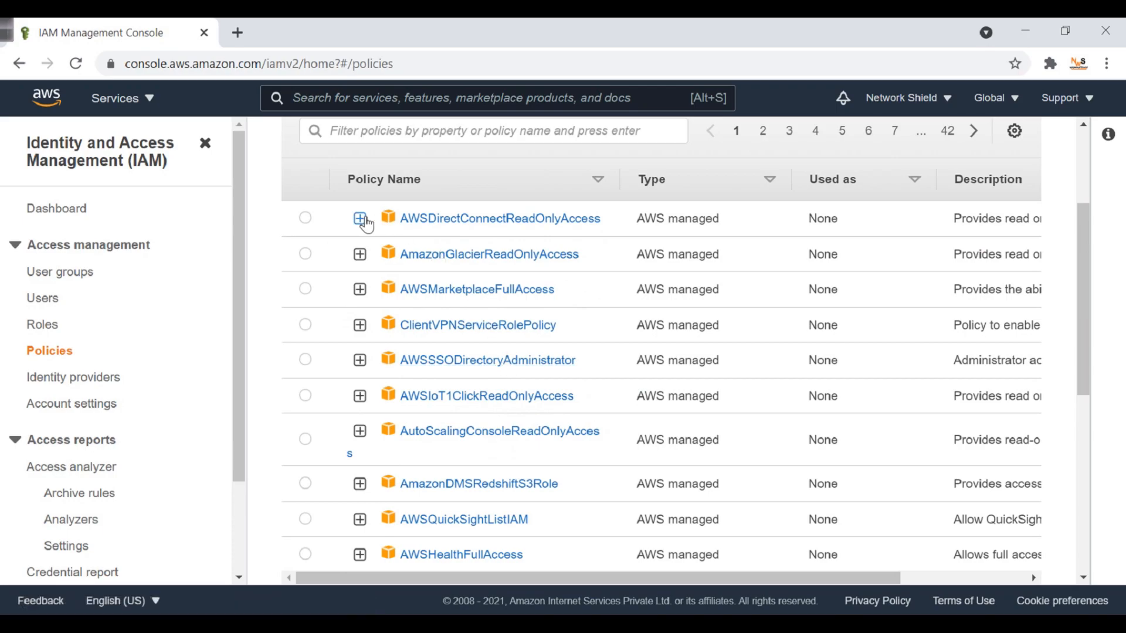
{"action": "left_click", "coordinate": [360, 219]}
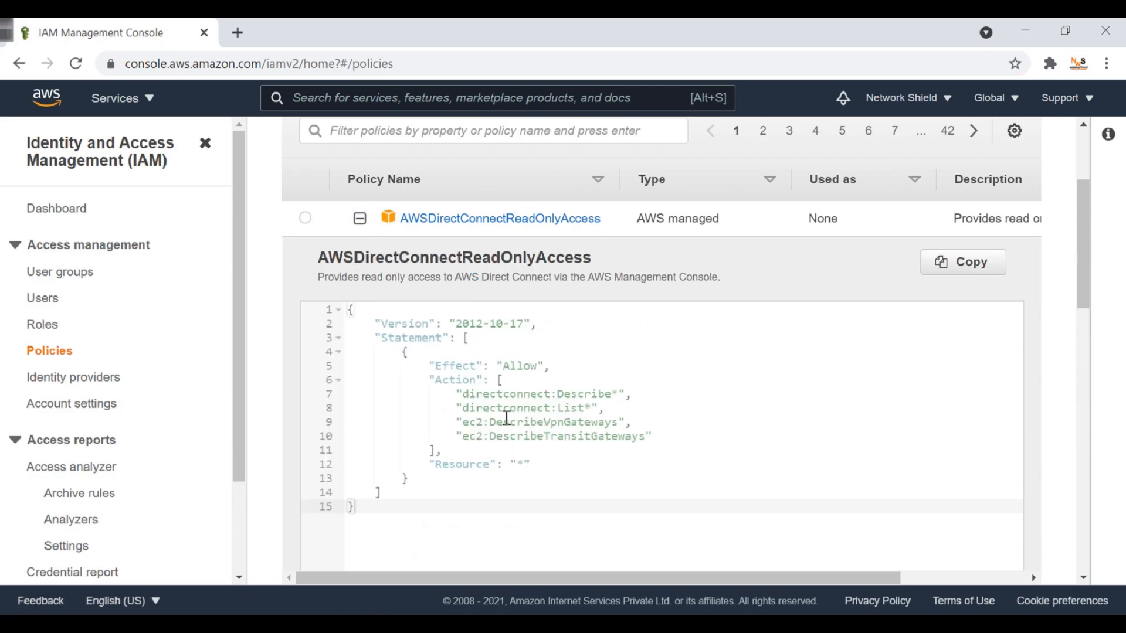
{"action": "left_click", "coordinate": [360, 219]}
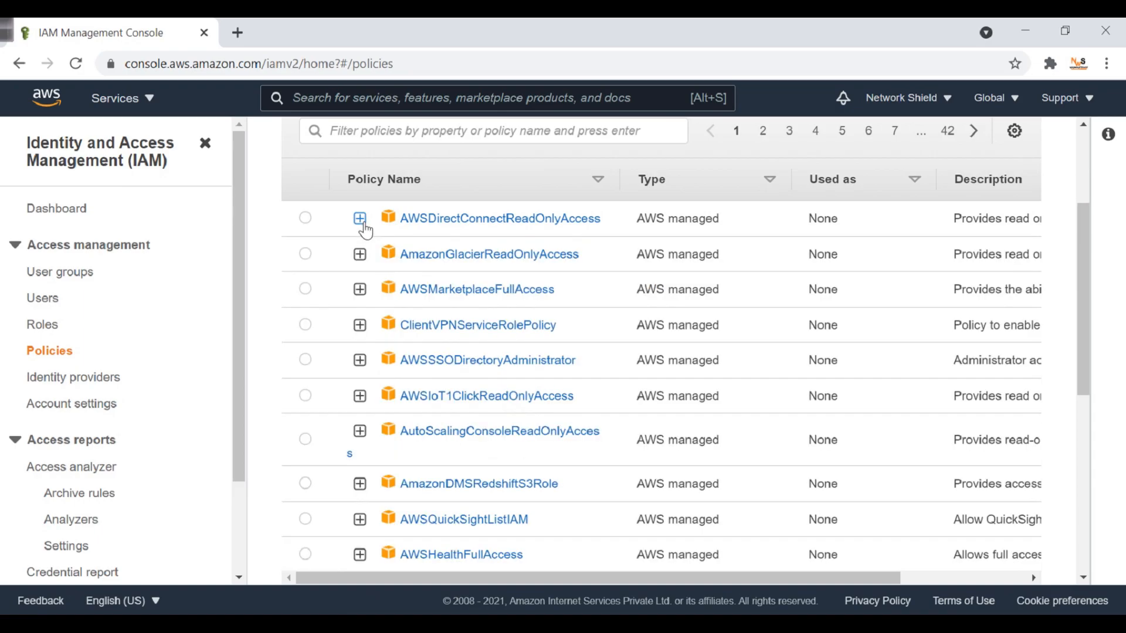
Scroll through the 830-policy list with every row collapsed
{"action": "scroll", "coordinate": [525, 481], "scroll_direction": "down", "scroll_amount": 1}
{"action": "scroll", "coordinate": [525, 480], "scroll_direction": "down", "scroll_amount": 6}
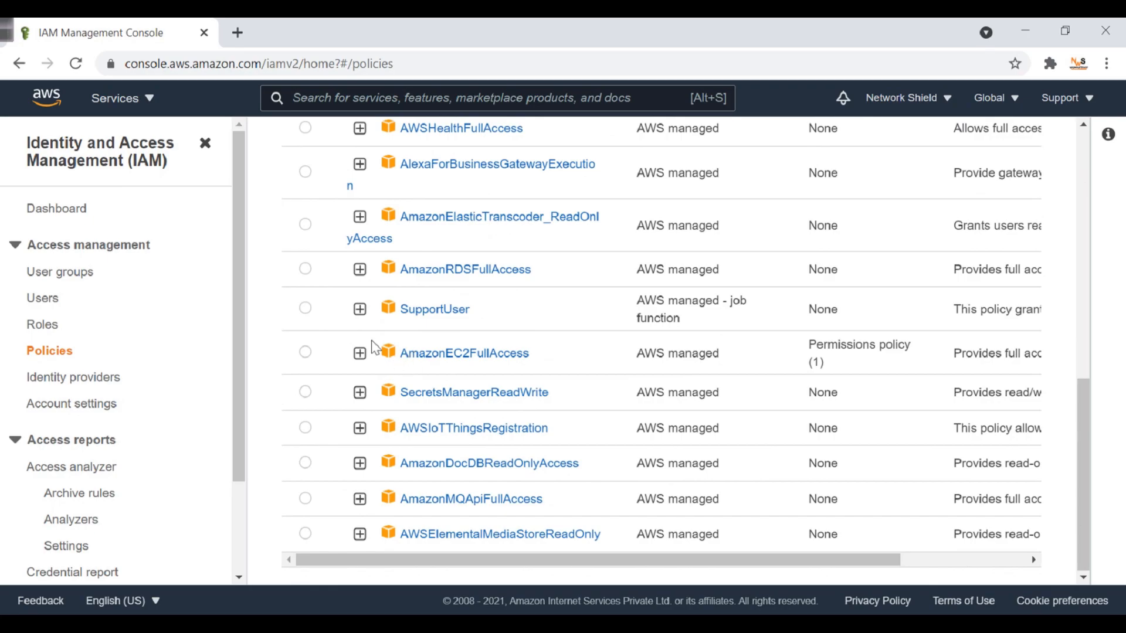
{"action": "scroll", "coordinate": [146, 407], "scroll_direction": "down", "scroll_amount": 3}
{"action": "scroll", "coordinate": [218, 352], "scroll_direction": "up", "scroll_amount": 3}
{"action": "scroll", "coordinate": [394, 284], "scroll_direction": "up", "scroll_amount": 7}
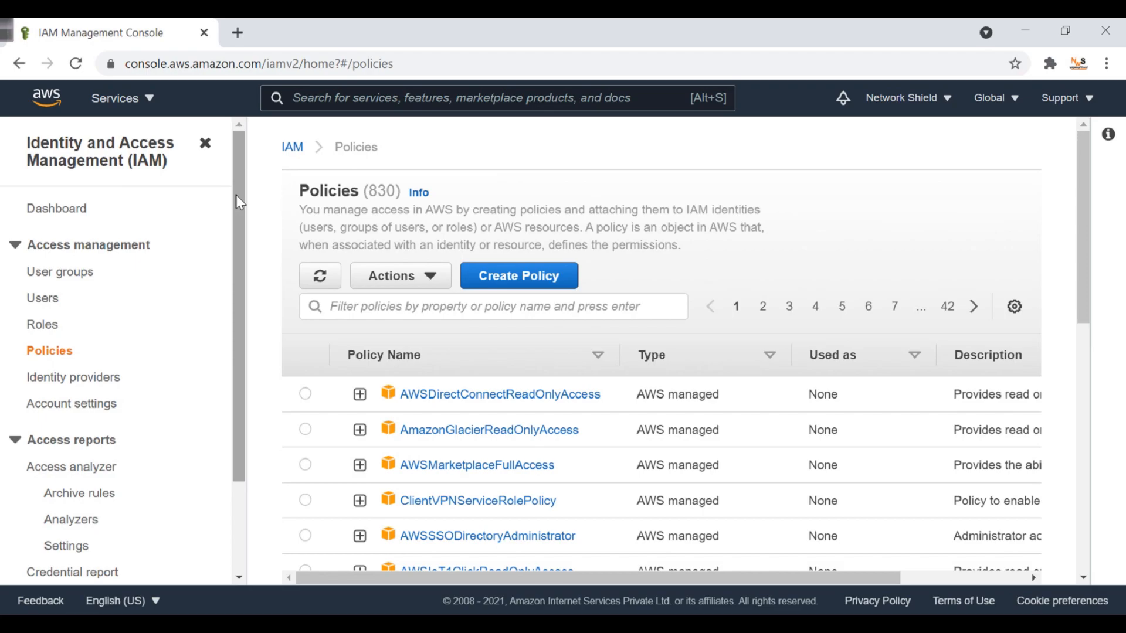
{"action": "mouse_move", "coordinate": [696, 24]}
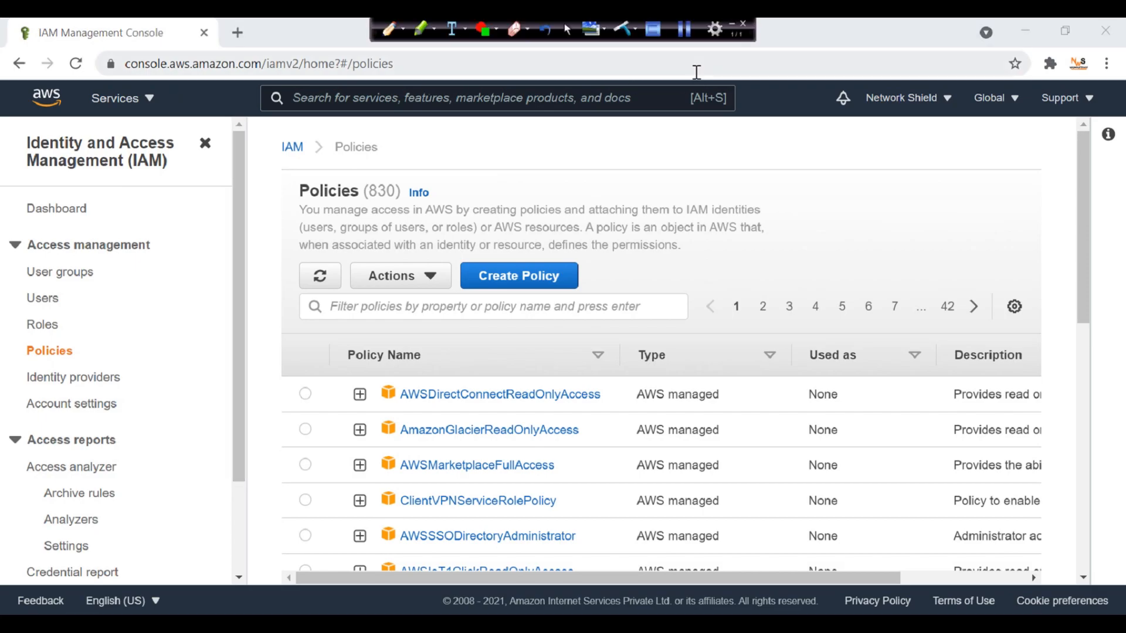